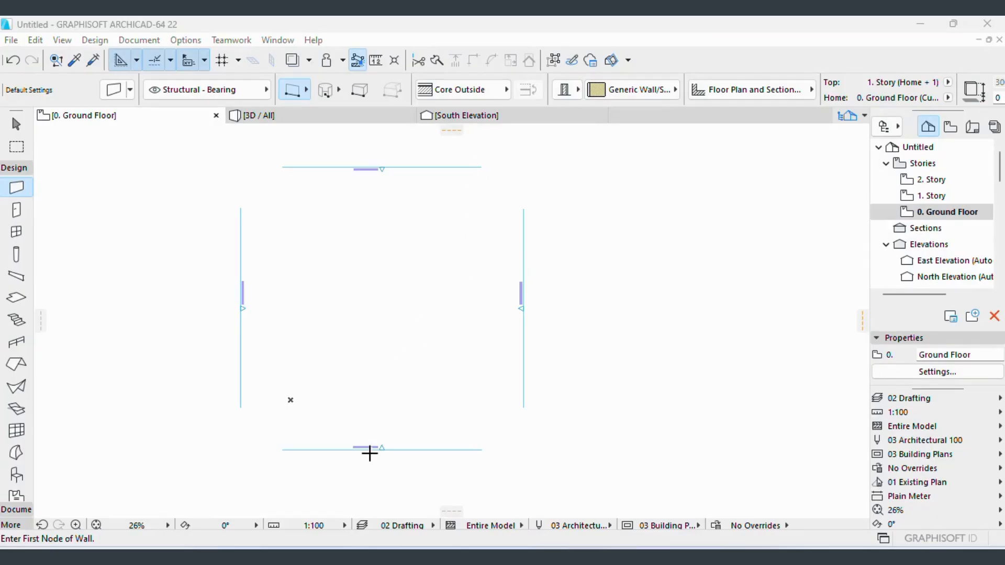
- Set the floor plan's drawing scale to 1:1
left_click(316, 528)
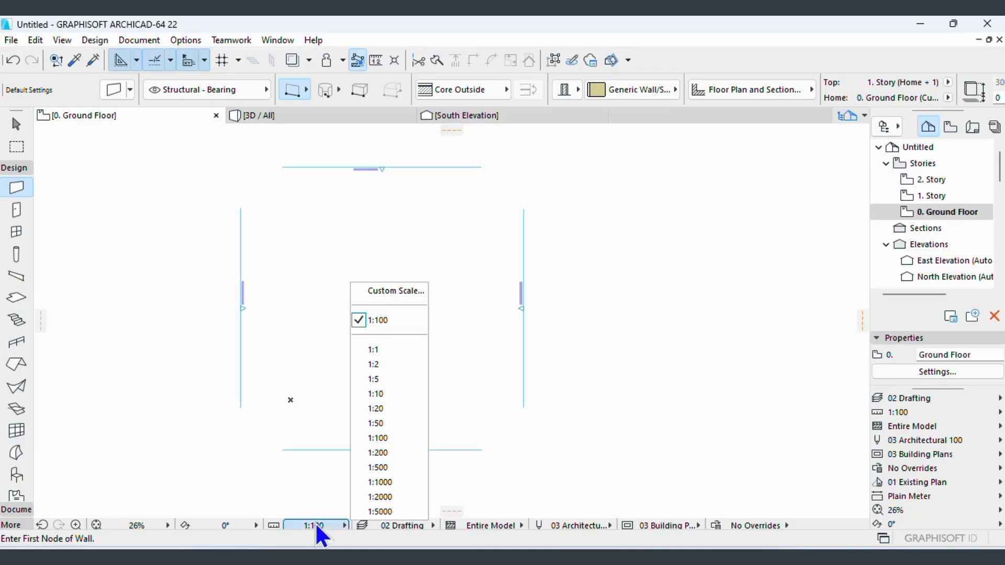
left_click(380, 353)
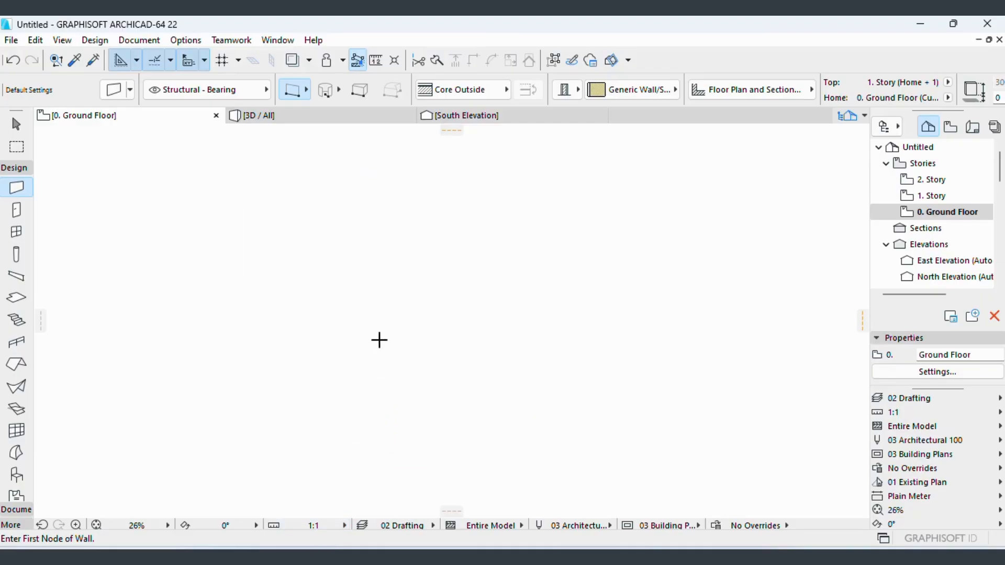
scroll(369, 358, "up", 5)
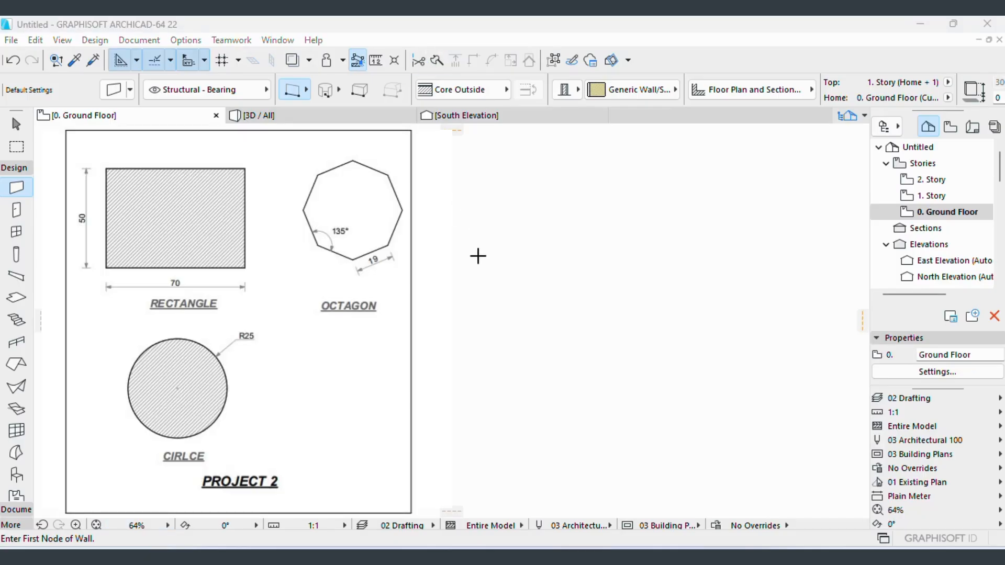
- Configure the Line tool's default settings with black pen 21 and the Solid Line type
left_click(16, 509)
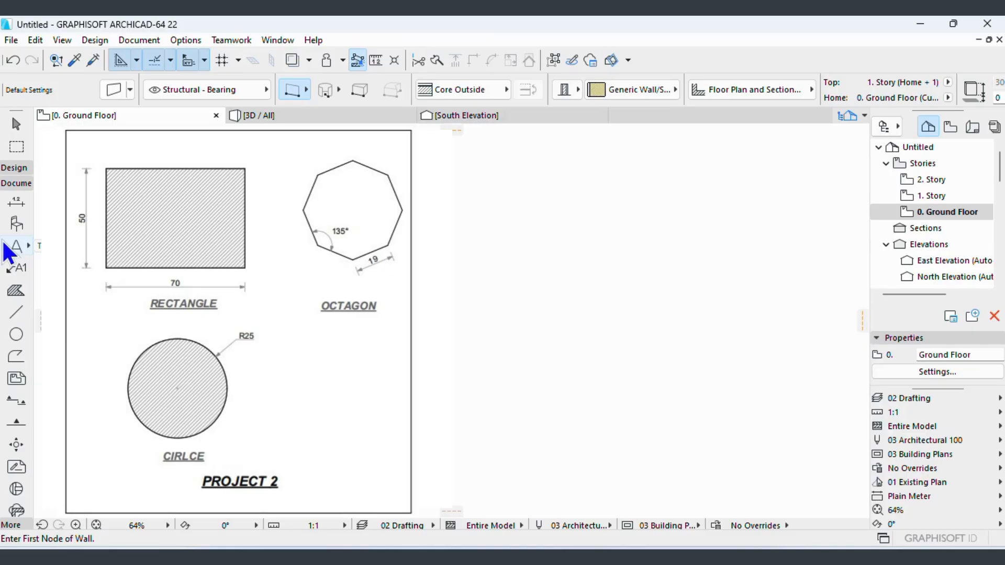
double_click(14, 314)
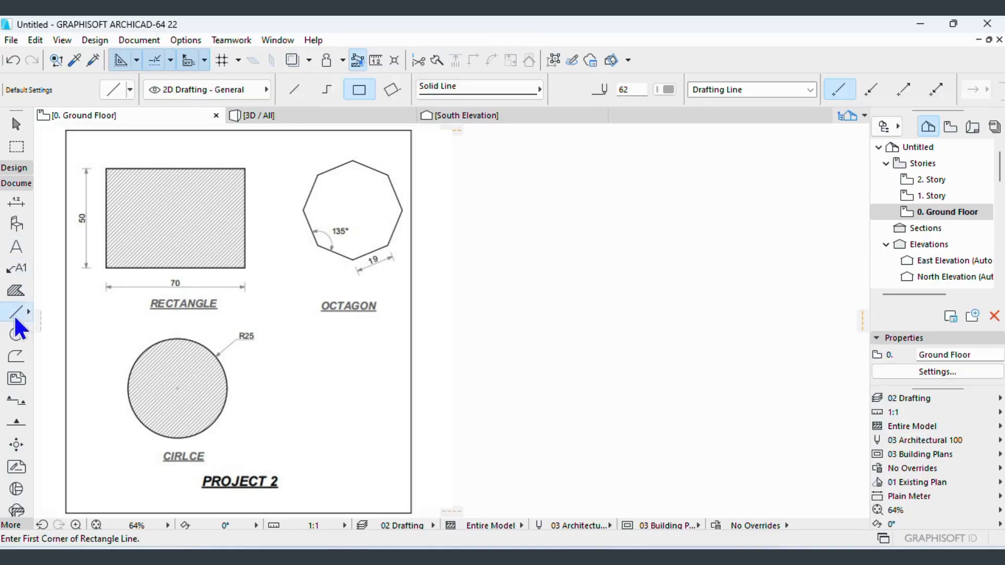
left_click_drag(206, 34, 580, 83)
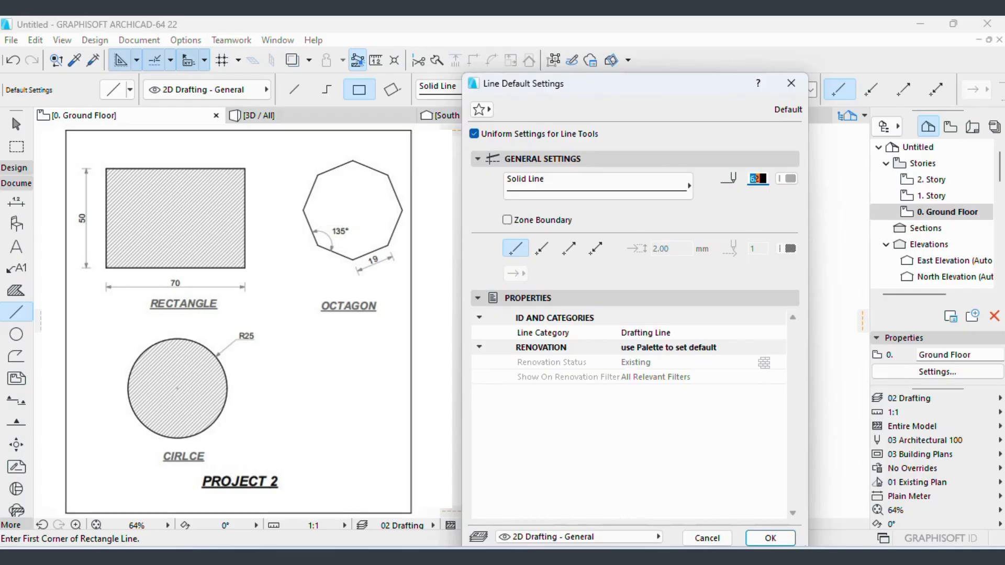
left_click(786, 180)
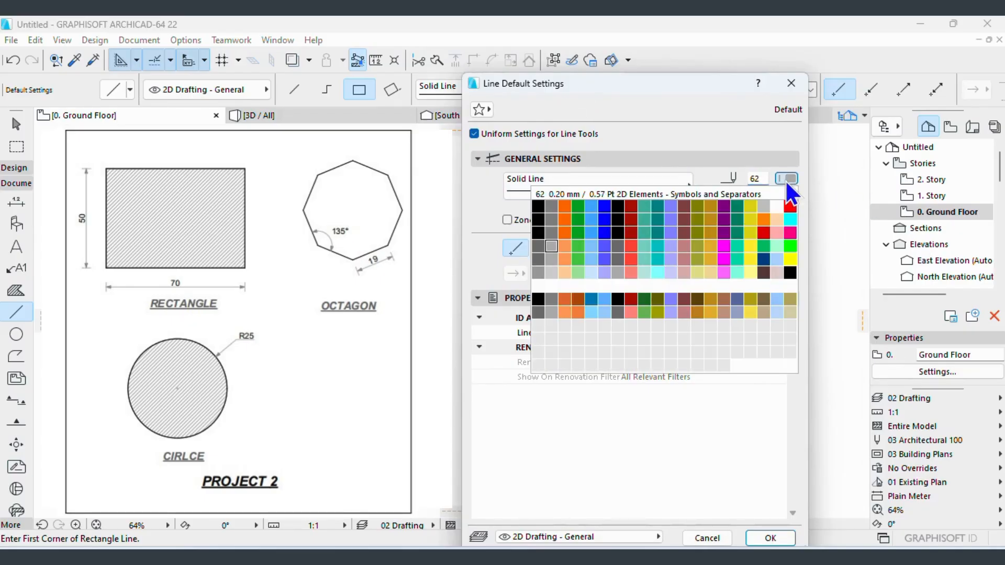
left_click(539, 225)
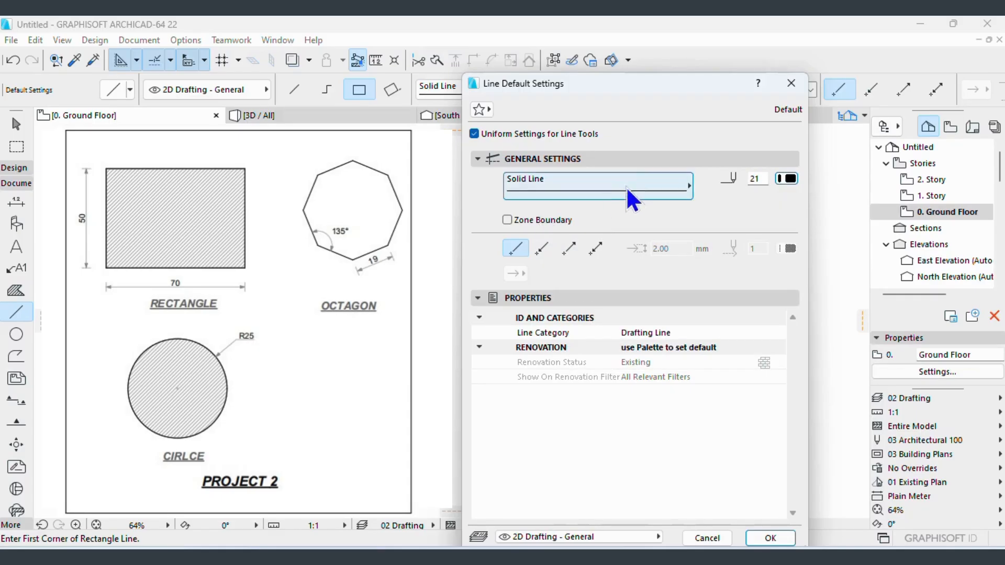
left_click(644, 179)
left_click(644, 179)
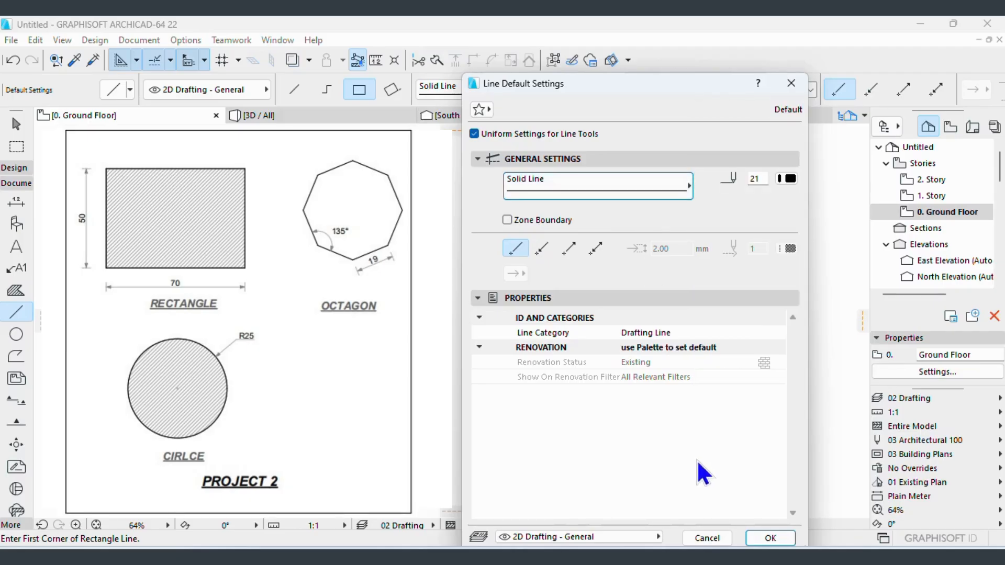
left_click(768, 538)
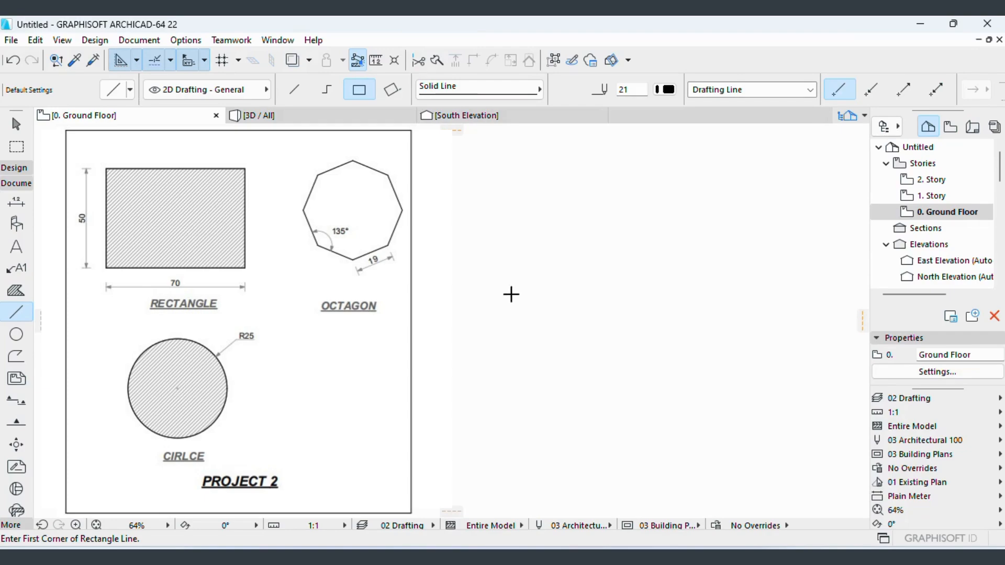
- Draw a horizontal single line 70 long as the rectangle's base, and a vertical line 50 long up from its right end
left_click(511, 291)
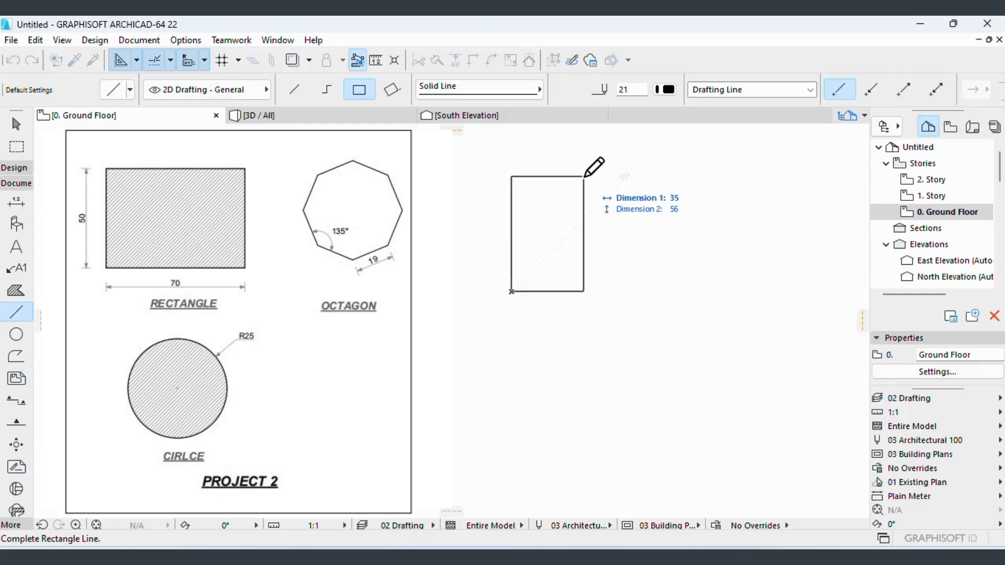
left_click(300, 90)
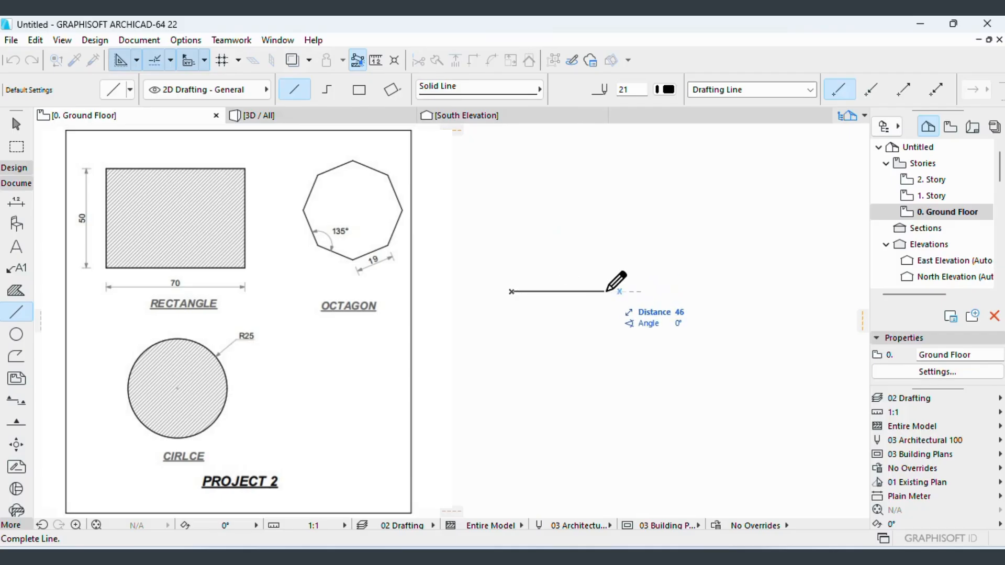
type("70")
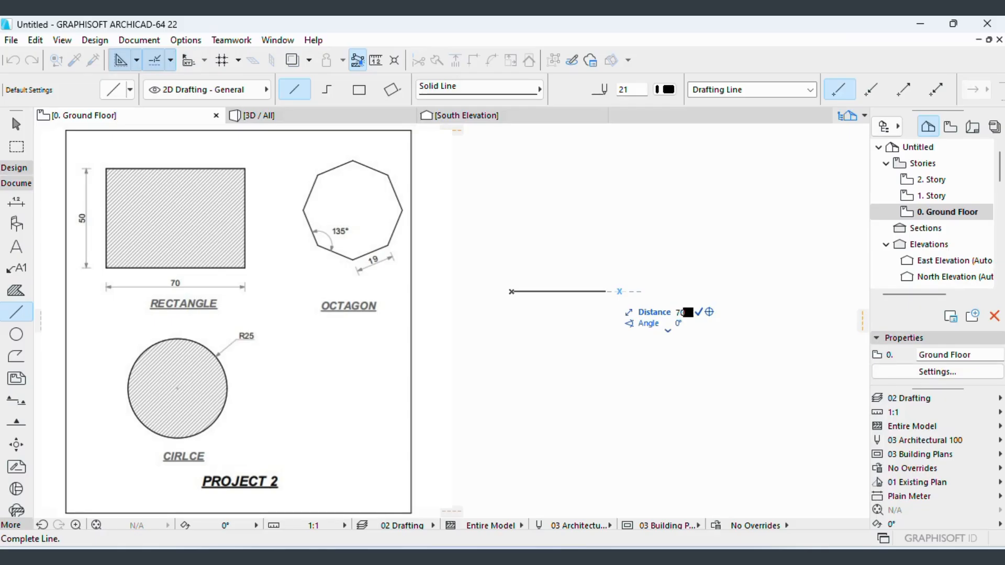
key("Return")
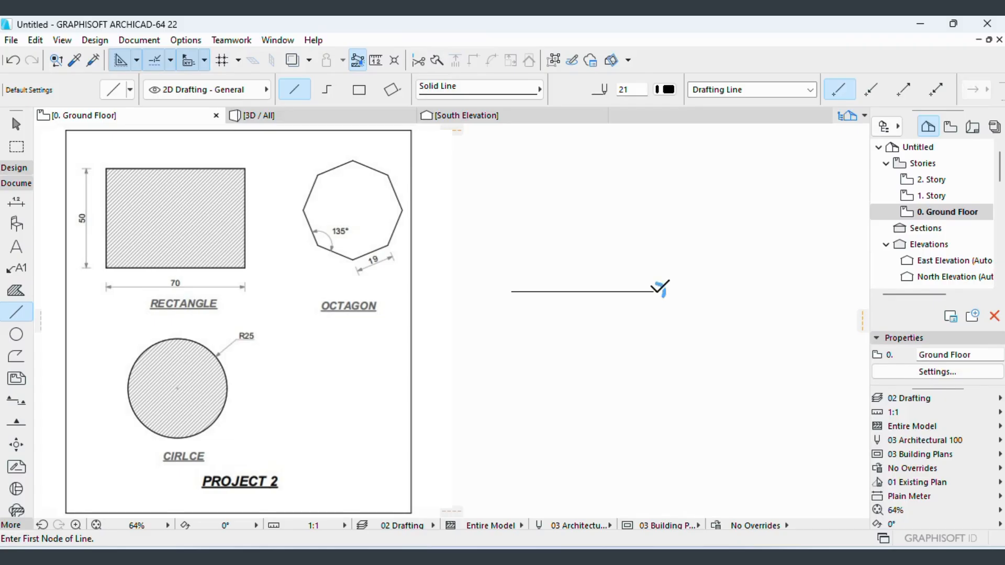
left_click(656, 291)
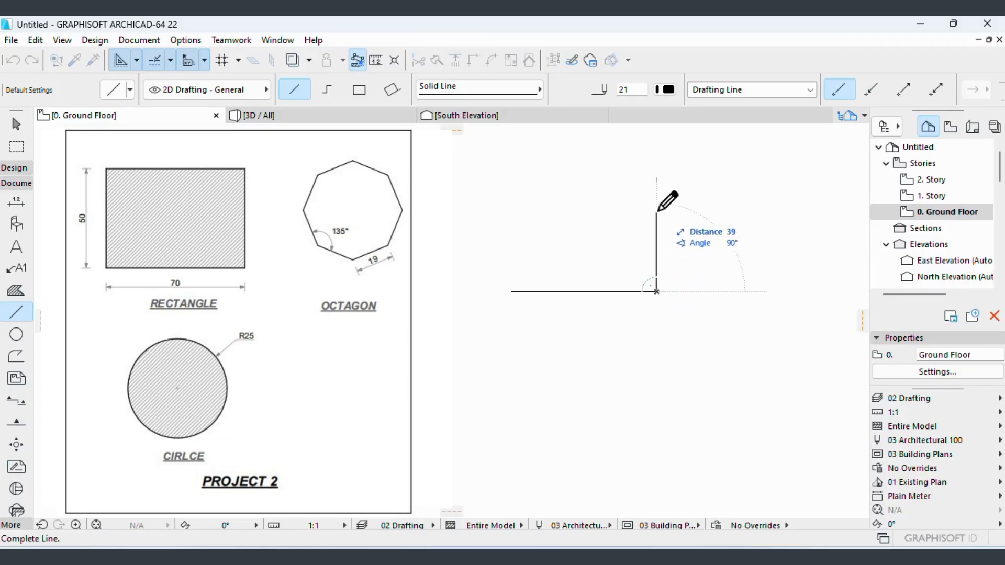
type("5")
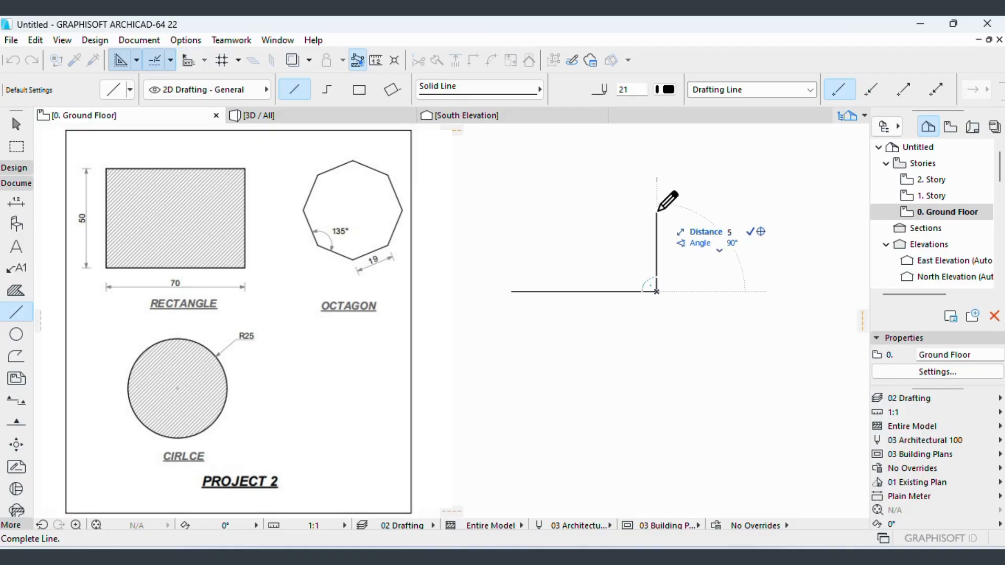
type("0")
key("Return")
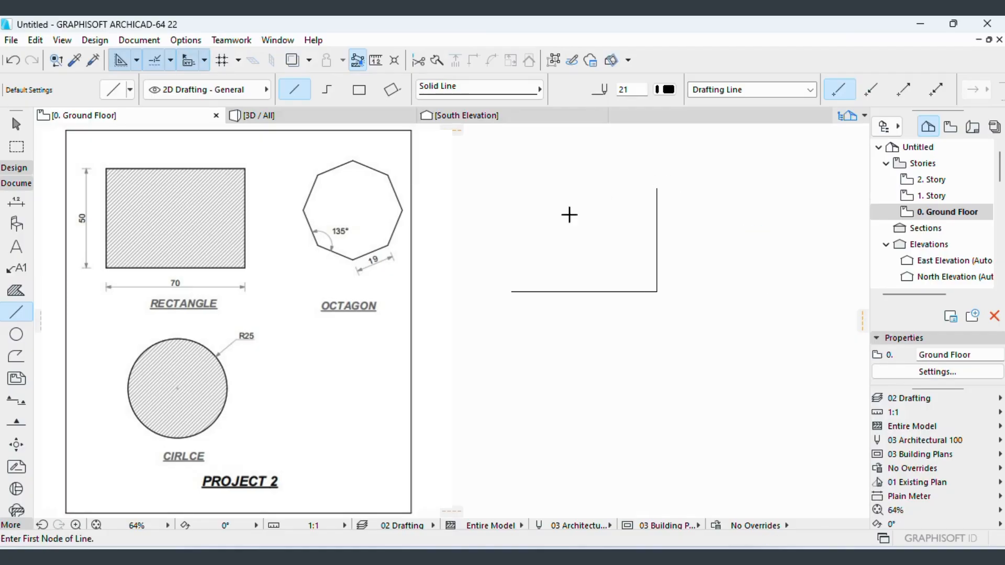
- Draw the rectangle's left side 50 long up from the base and close the top edge between both upper endpoints
left_click(511, 292)
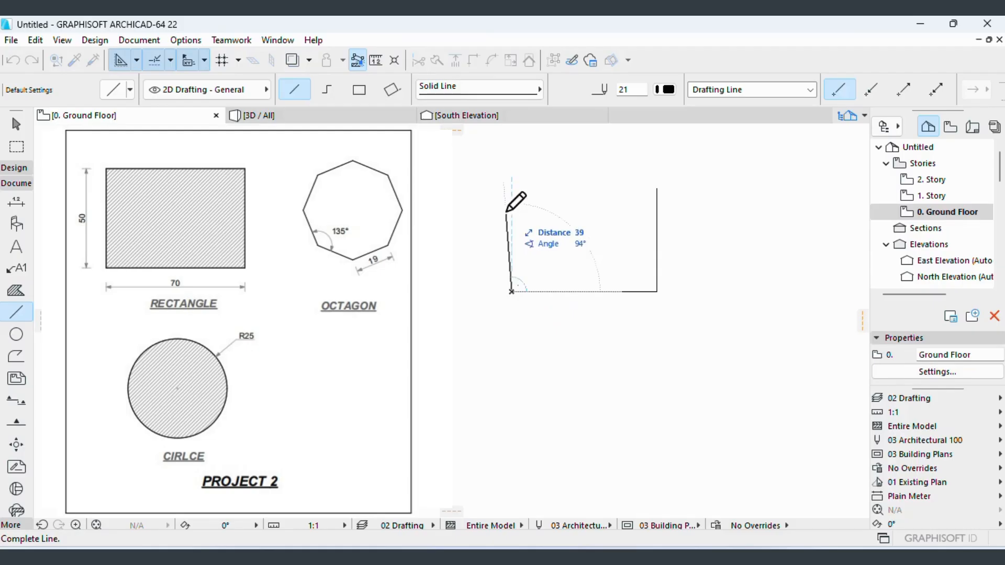
type("50")
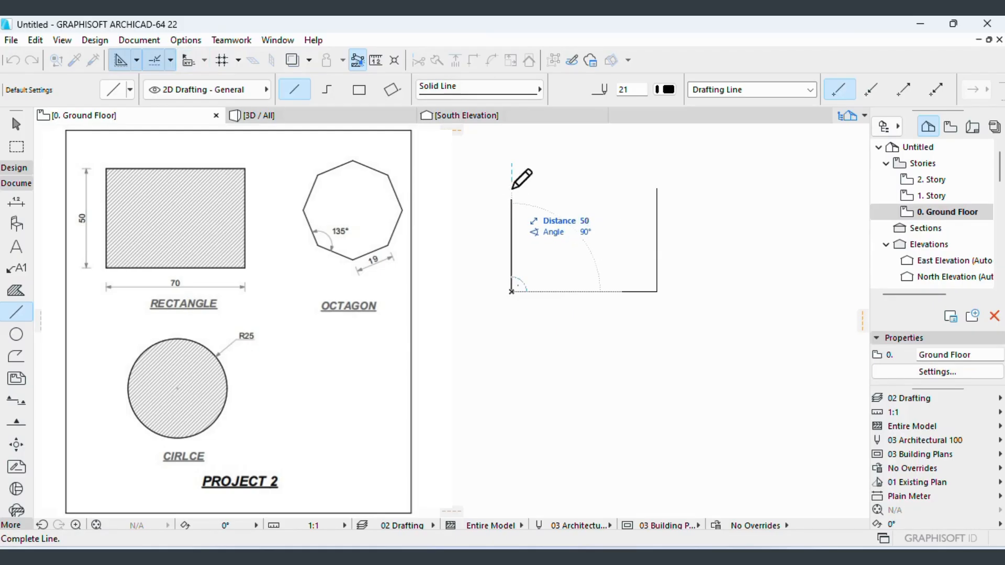
key("Return")
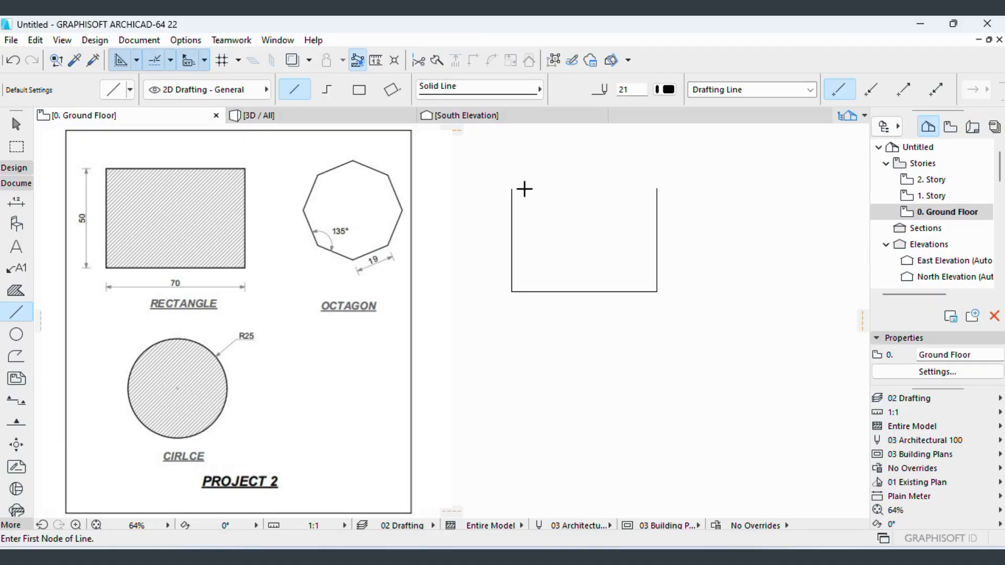
left_click(525, 188)
key("Escape")
left_click(511, 188)
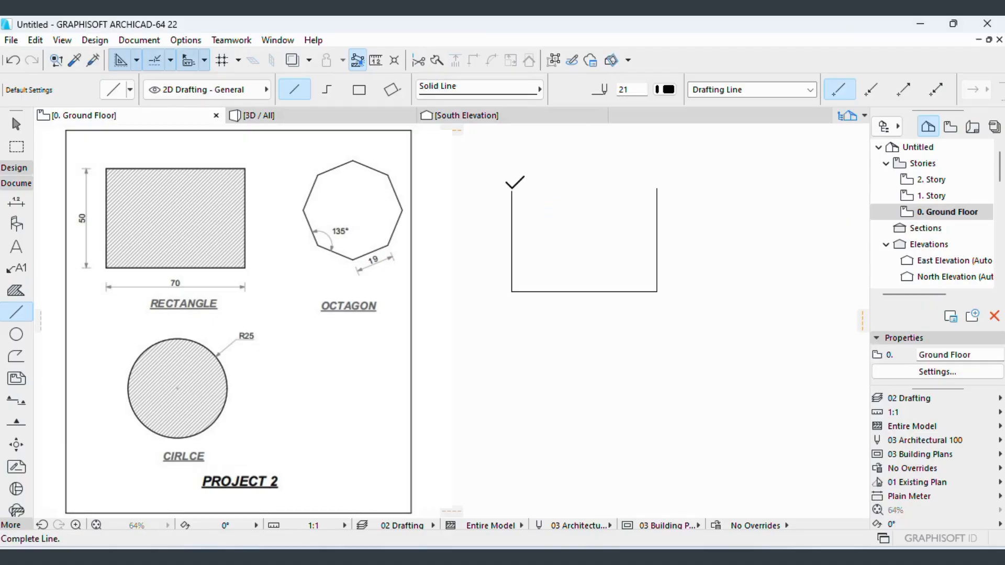
left_click(657, 188)
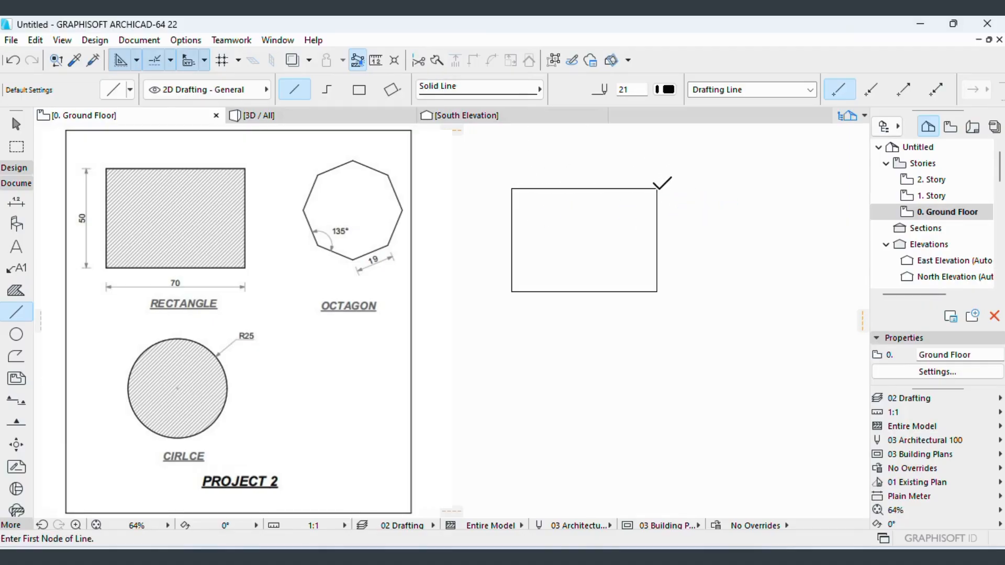
- Set the Arc/Circle tool's default pen to black pen 21
double_click(17, 338)
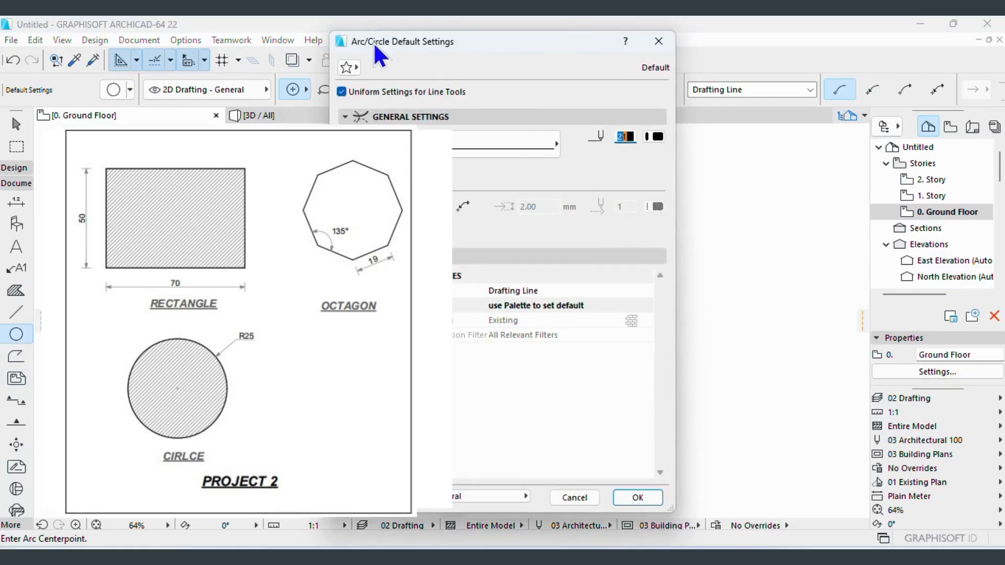
left_click_drag(372, 42, 547, 85)
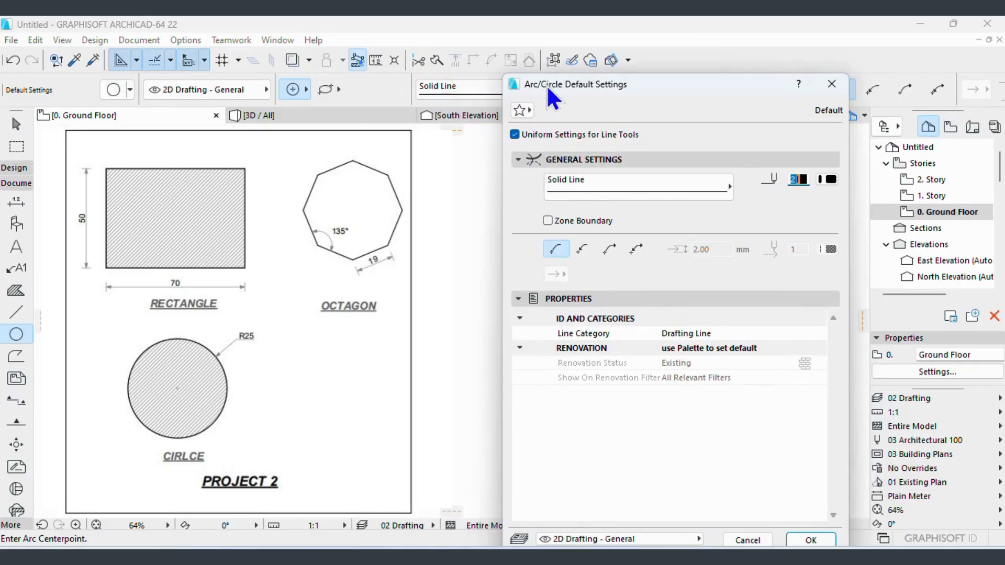
left_click(826, 180)
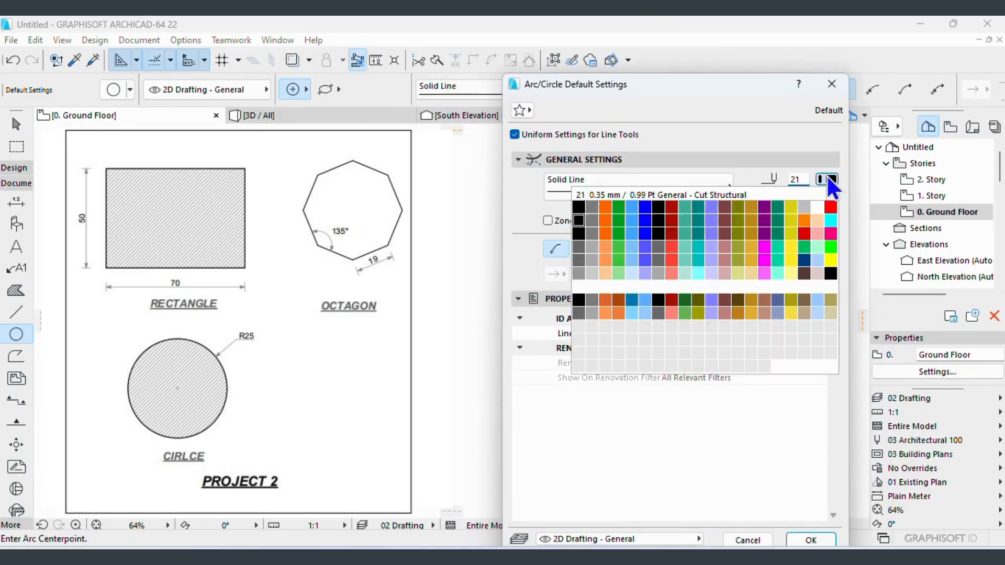
left_click(579, 220)
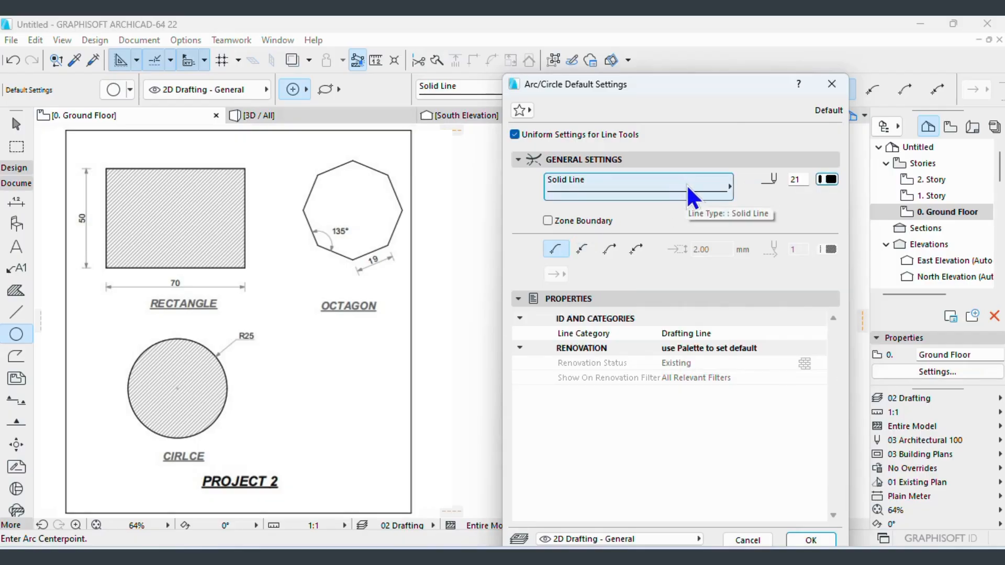
left_click_drag(735, 82, 738, 43)
left_click(812, 499)
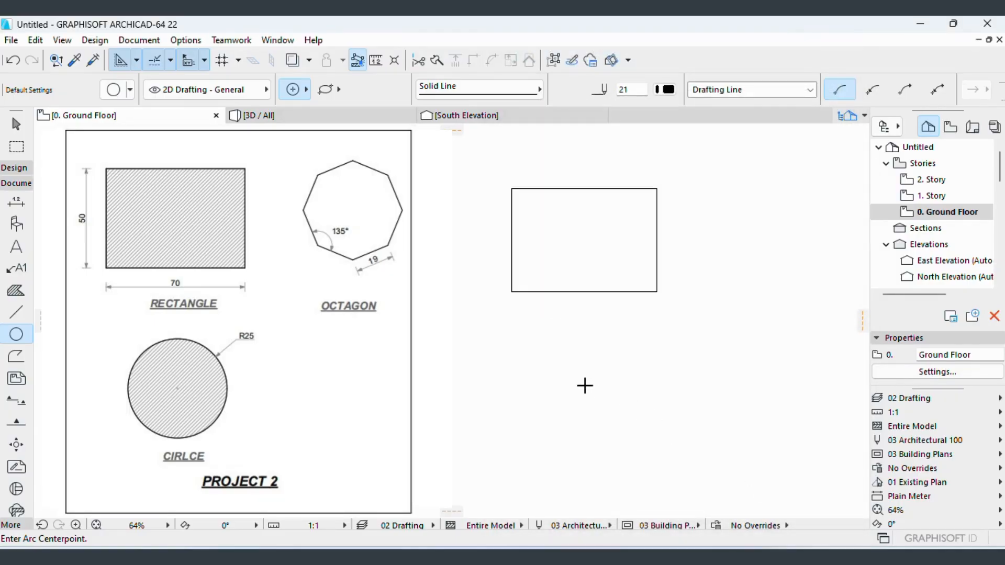
- Draw a full circle with a radius of 25 below the rectangle
left_click(583, 388)
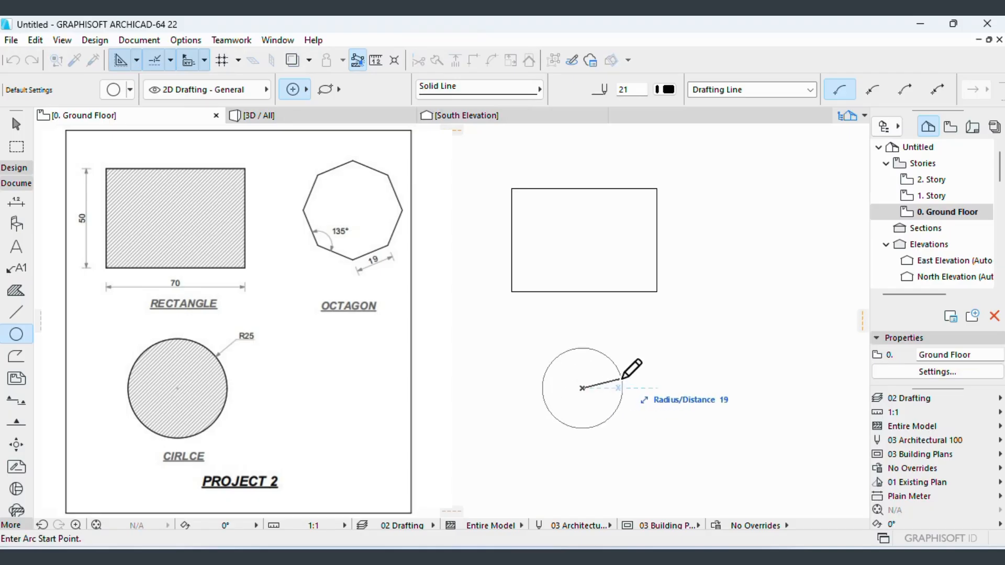
type("25")
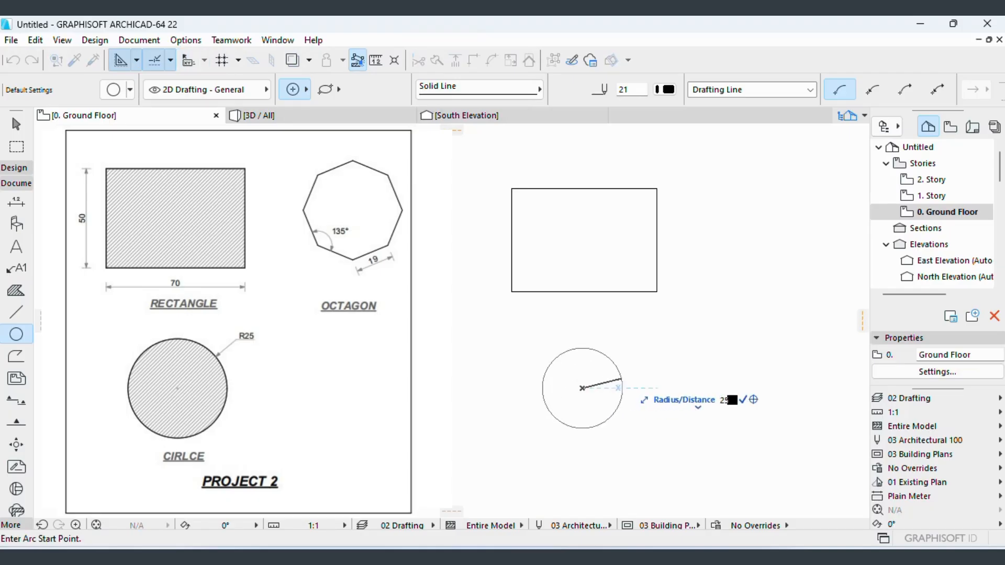
key("Return")
left_click(634, 376)
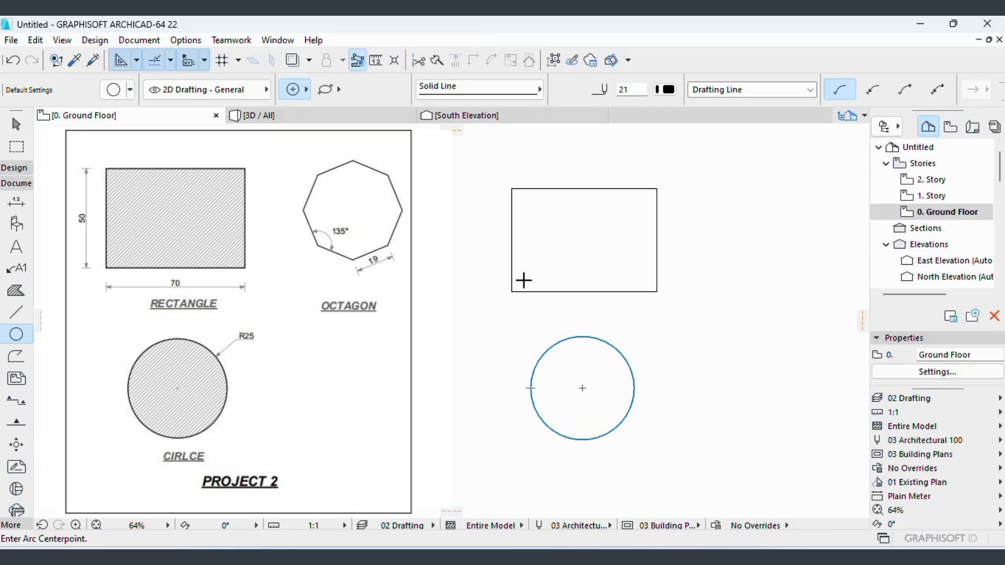
scroll(479, 283, "down", 1)
scroll(647, 277, "up", 1)
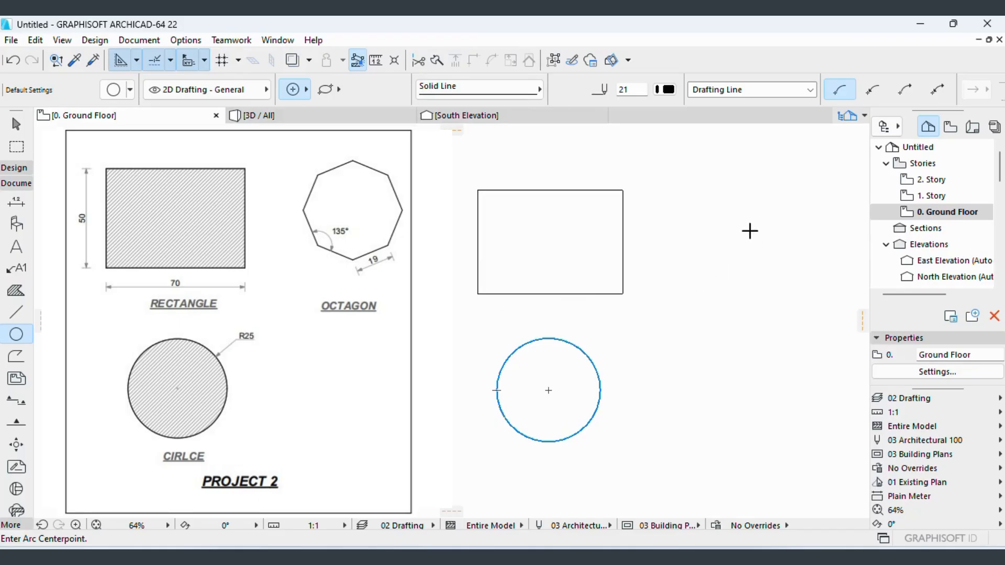
left_click(728, 225)
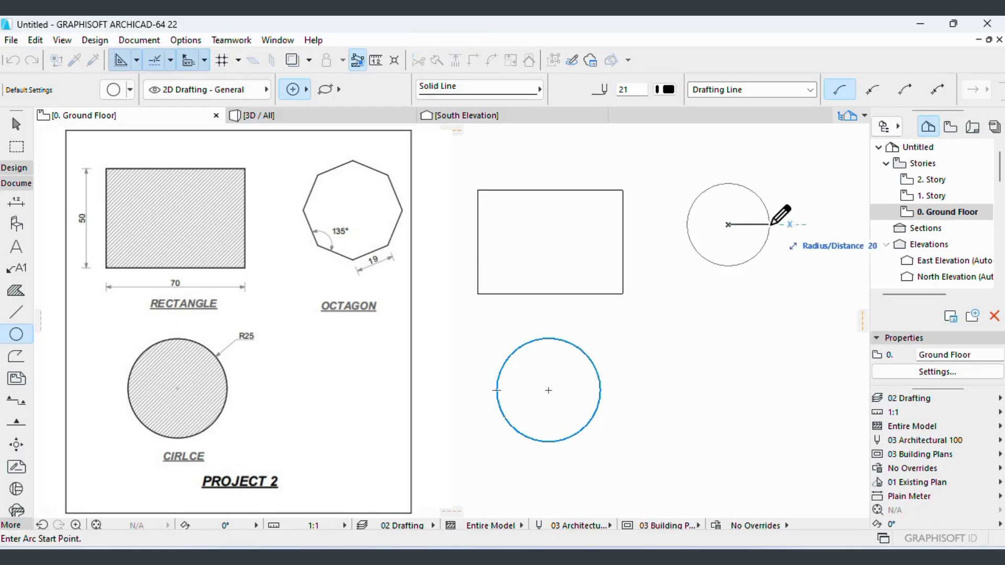
key("Escape")
left_click(729, 233)
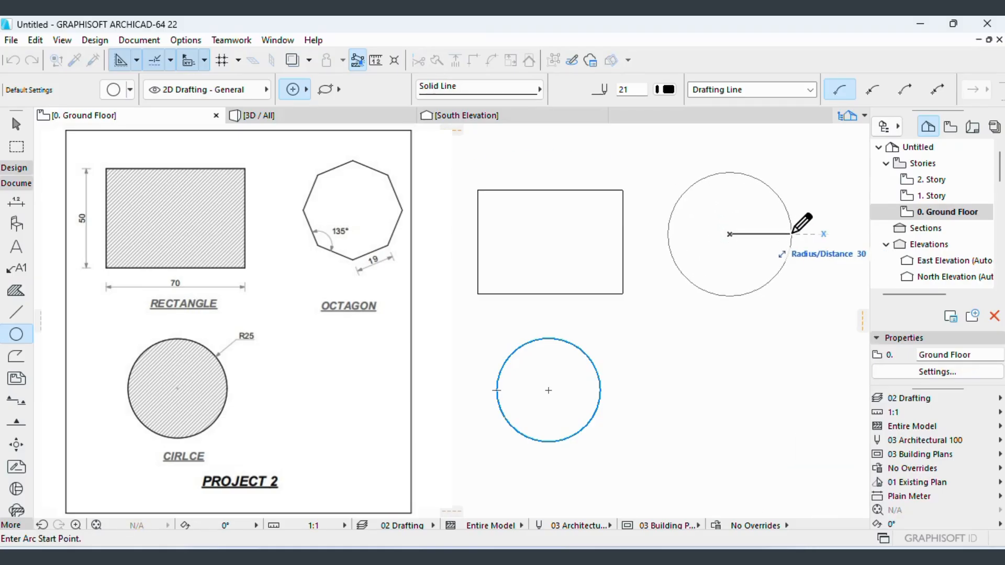
type("50")
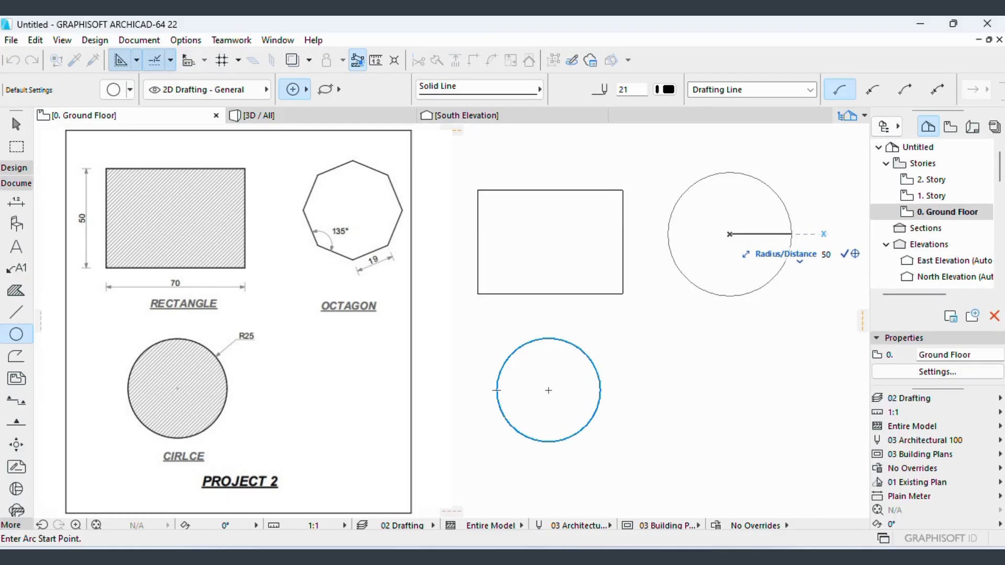
key("Return")
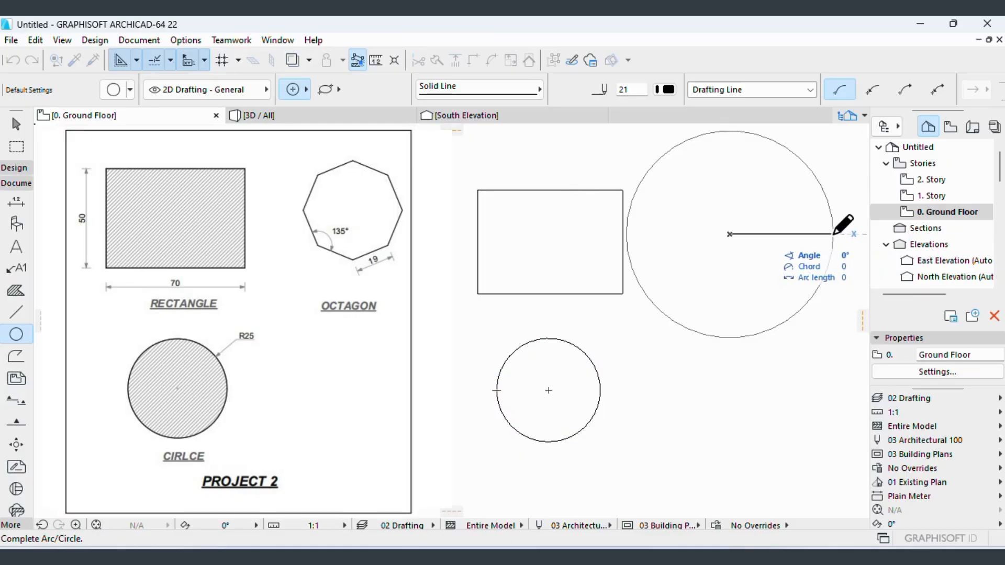
right_click(851, 238)
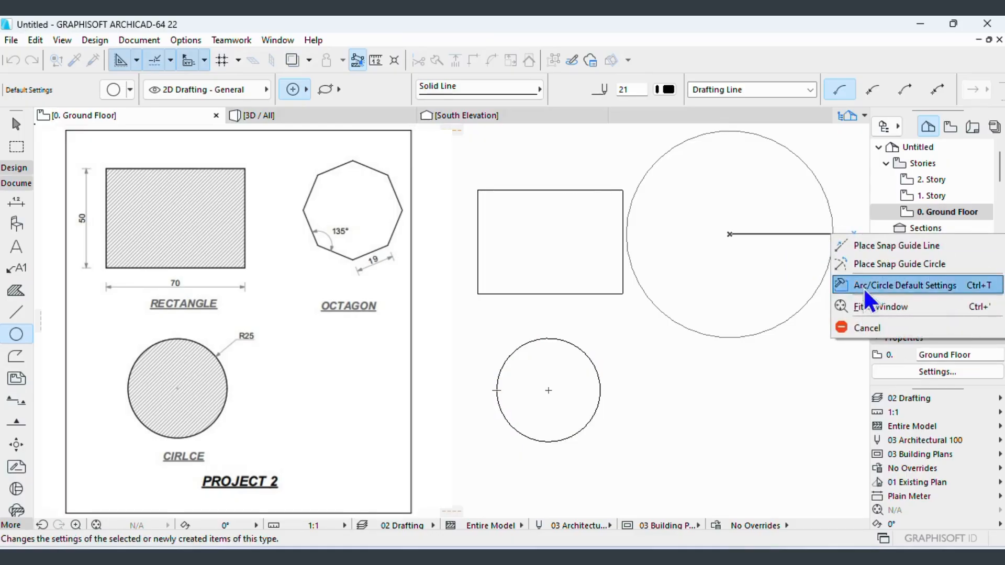
left_click(863, 323)
- Draw a full construction circle with a radius of 25 beside the rectangle for the octagon
left_click(742, 237)
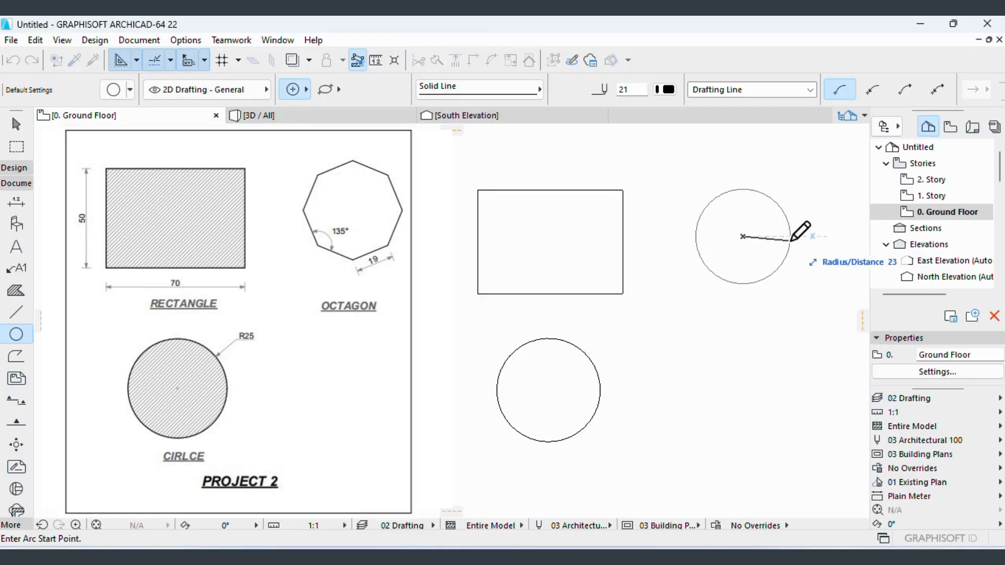
type("2")
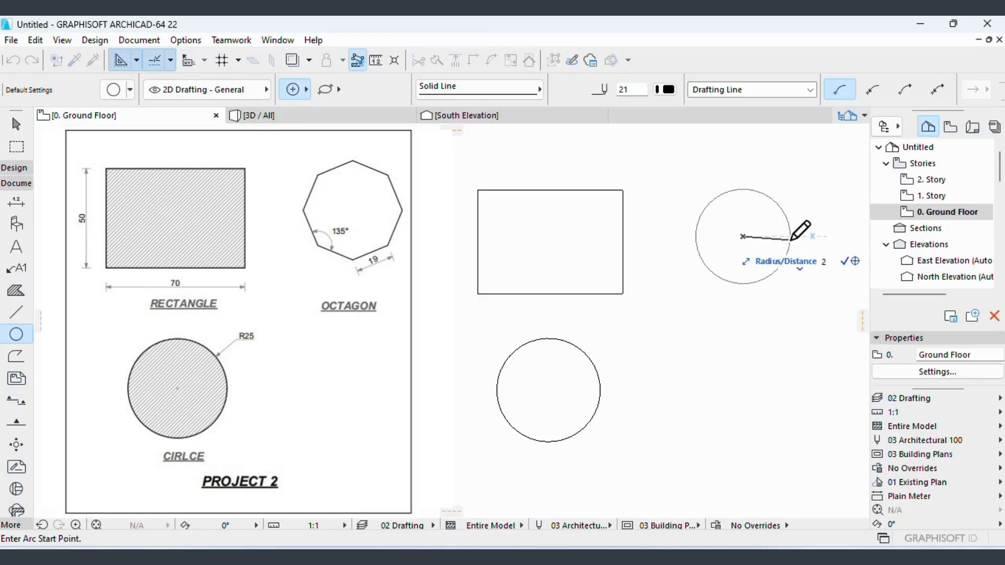
type("5")
key("Return")
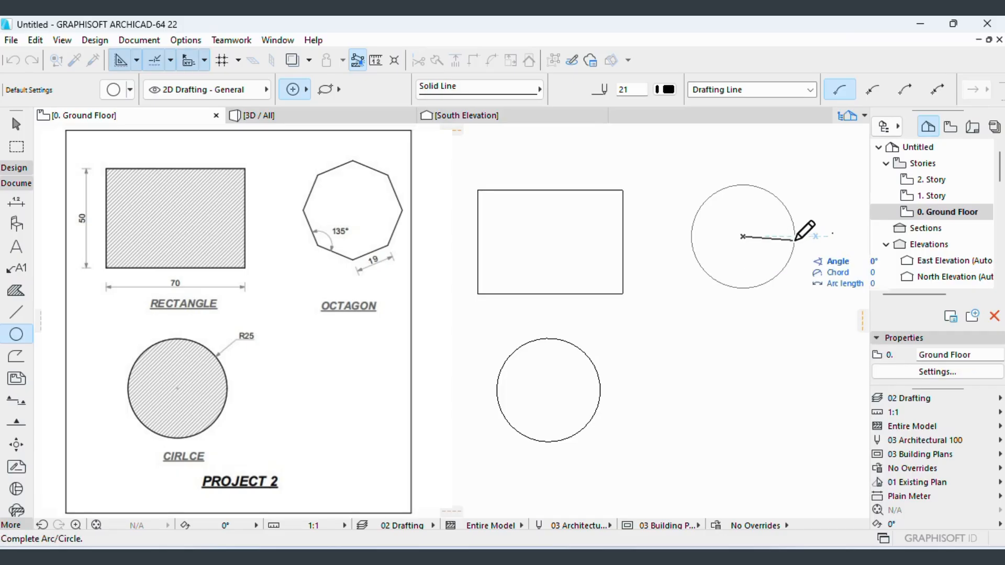
left_click(794, 241)
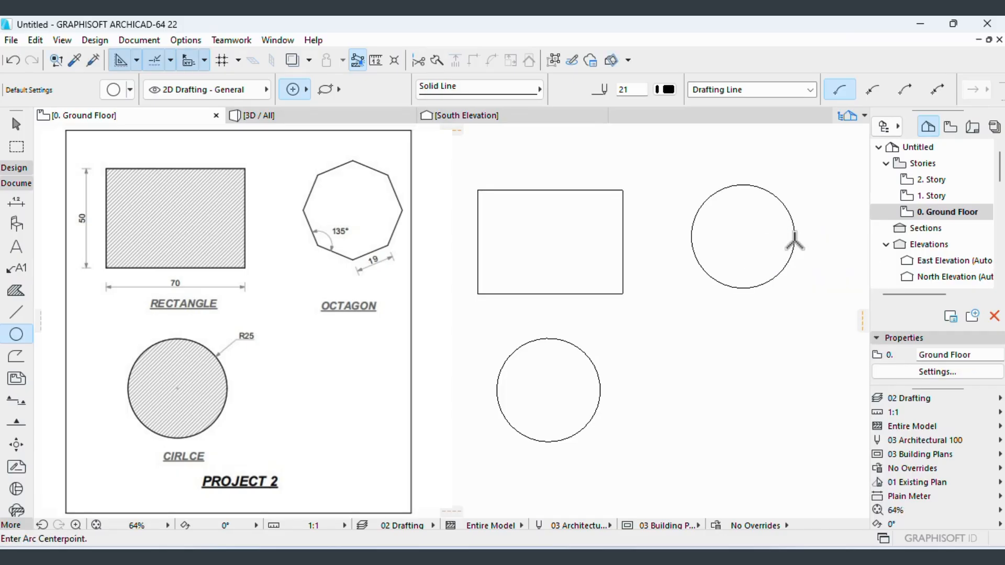
- Draw a horizontal diameter line across the octagon's construction circle with the Line tool
left_click(16, 312)
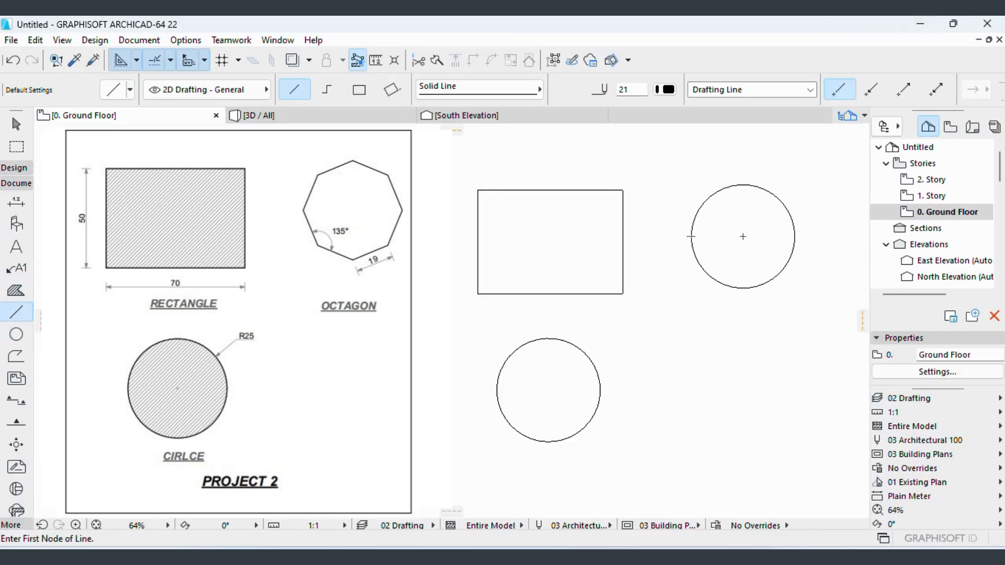
left_click(691, 237)
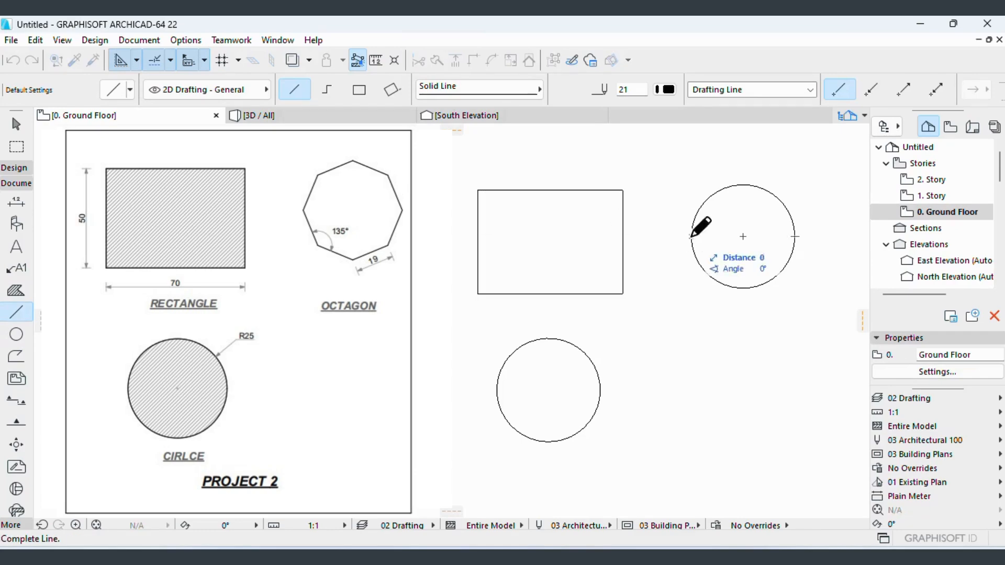
left_click(794, 236)
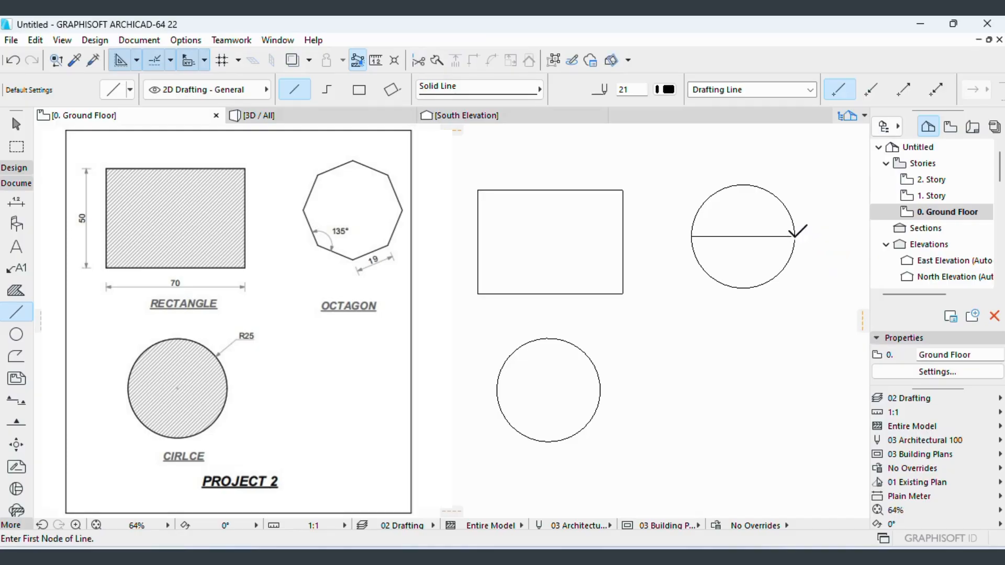
- Rotate multiple copies of the diameter line around the circle's center to divide it into eight equal sectors
right_click(776, 236)
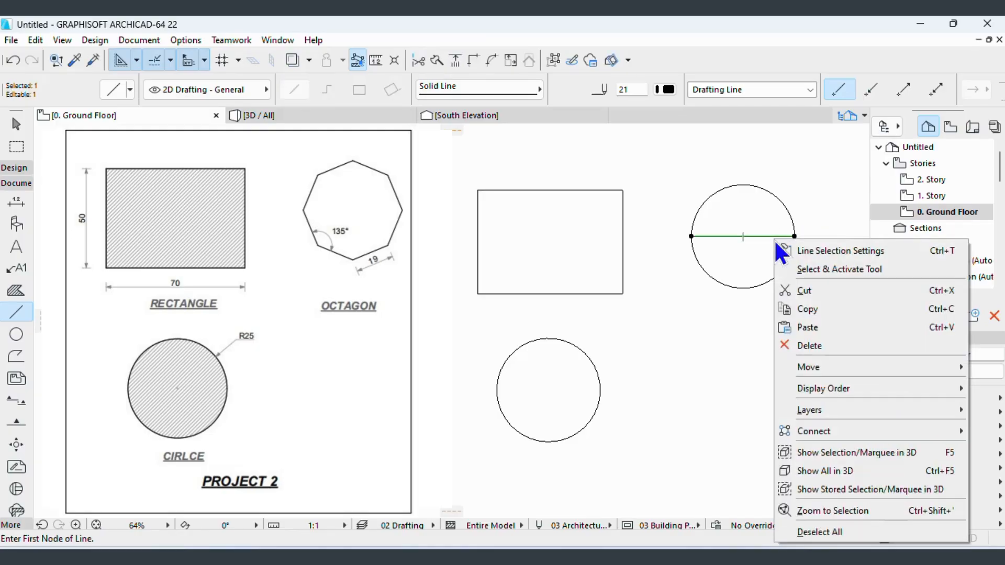
mouse_move(827, 394)
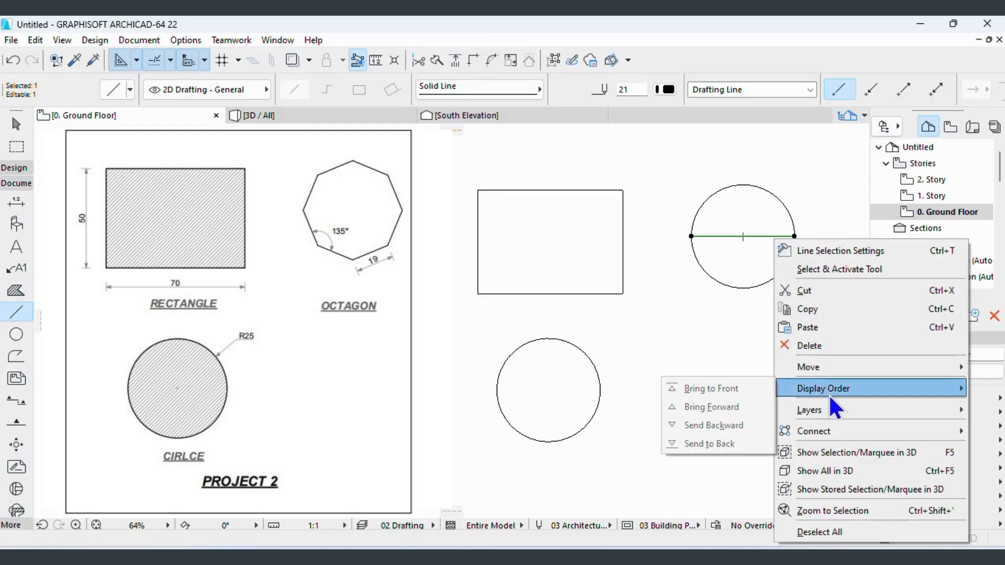
mouse_move(818, 369)
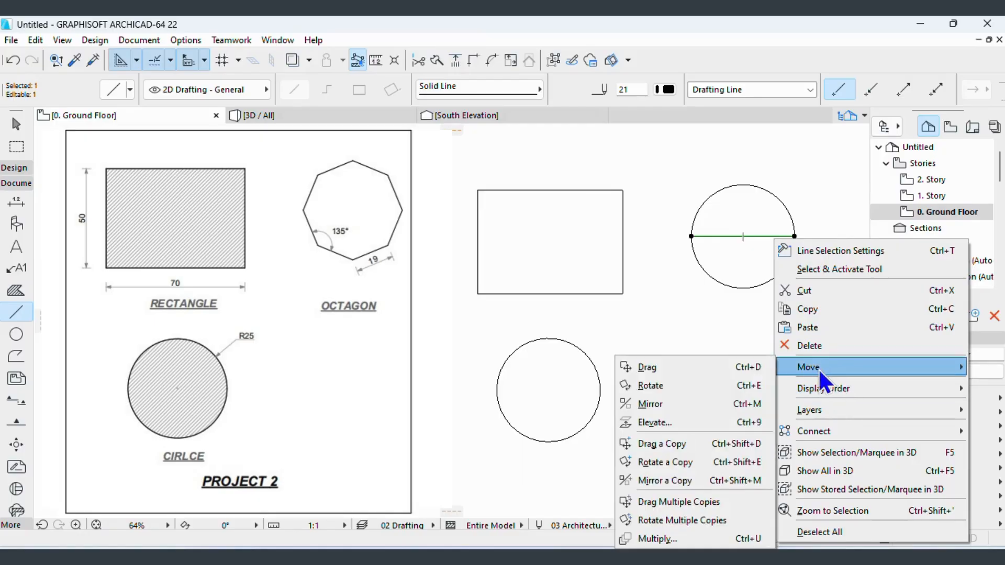
left_click(674, 519)
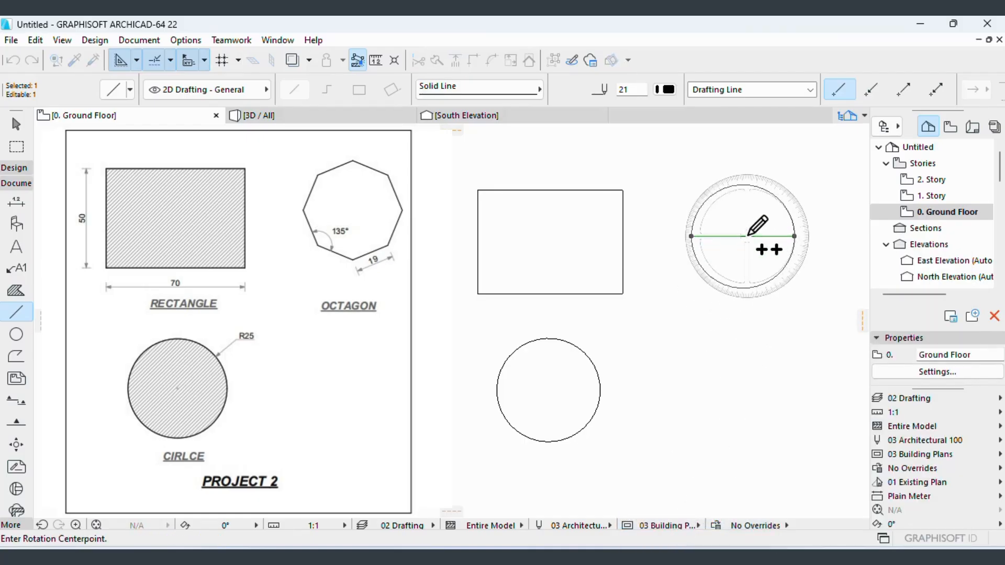
scroll(740, 237, "up", 3)
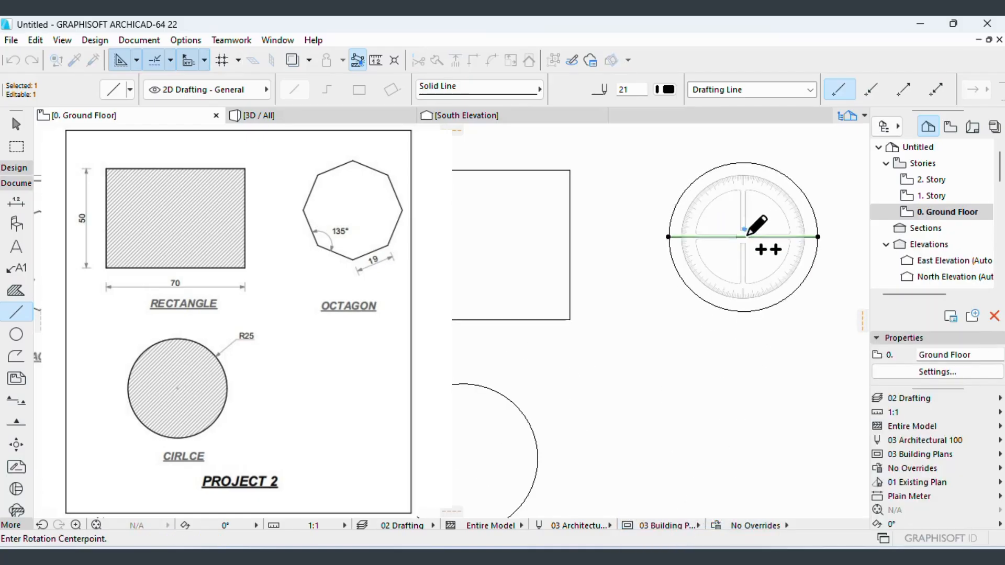
left_click(754, 236)
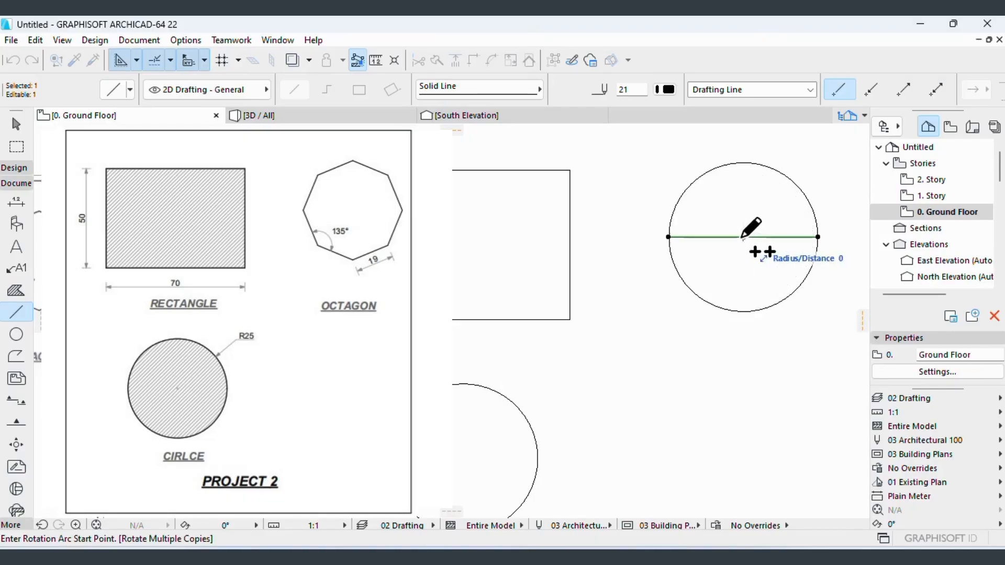
scroll(740, 243, "down", 3)
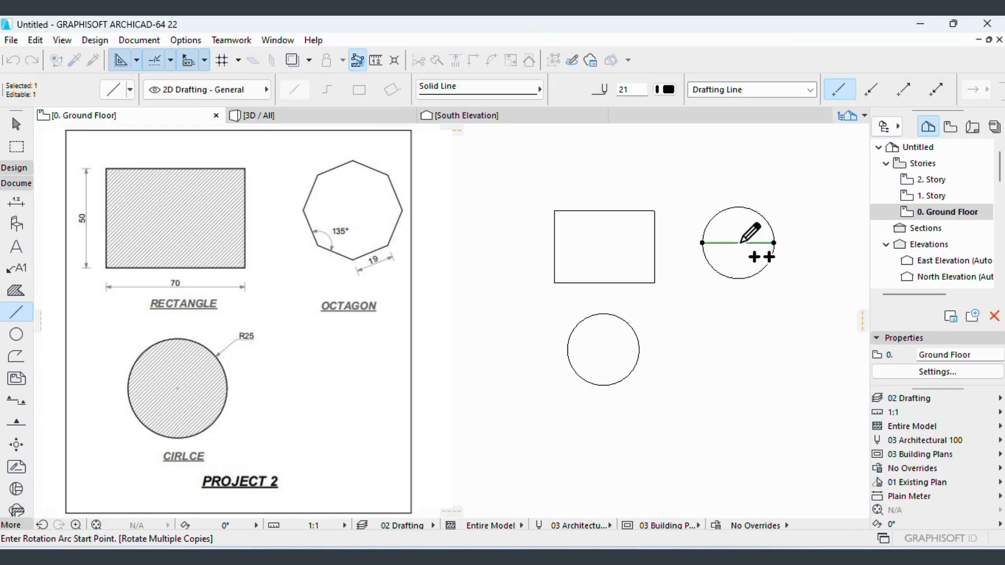
left_click(773, 242)
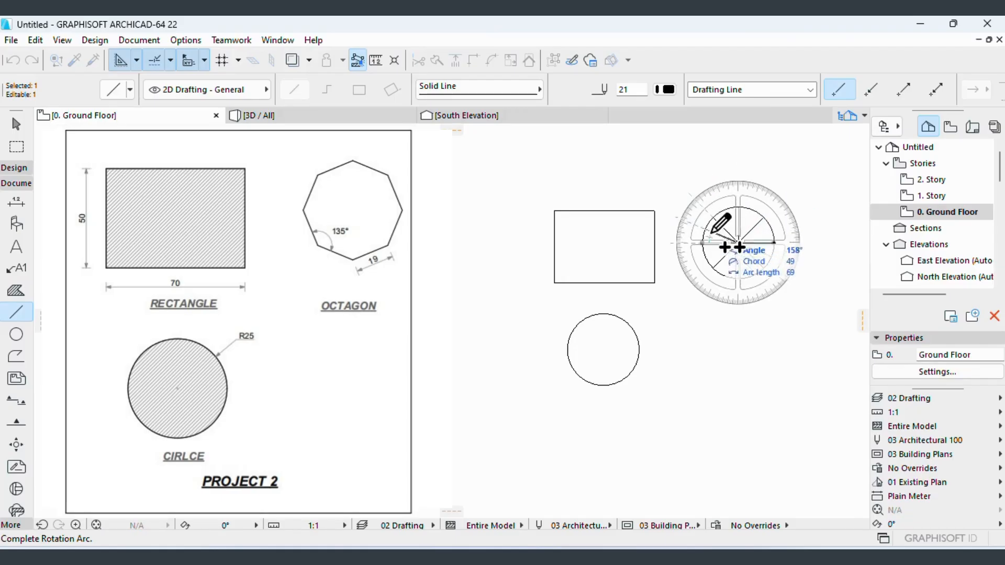
right_click(783, 179)
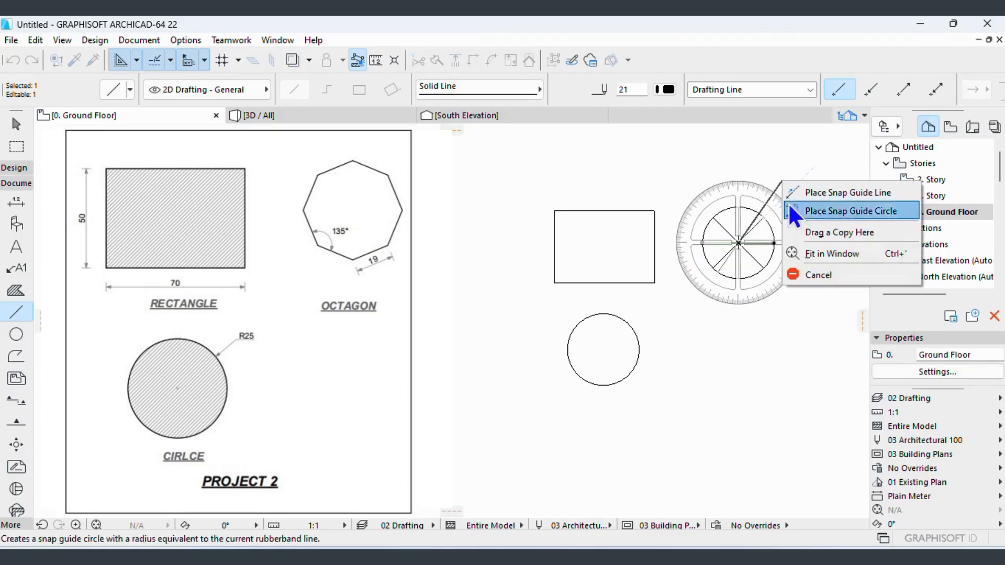
right_click(762, 152)
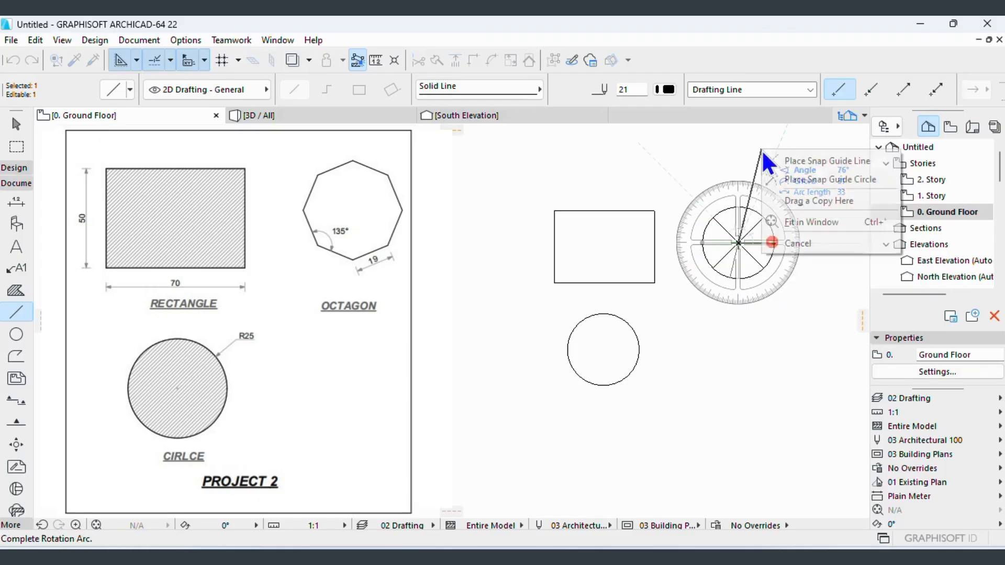
left_click(802, 242)
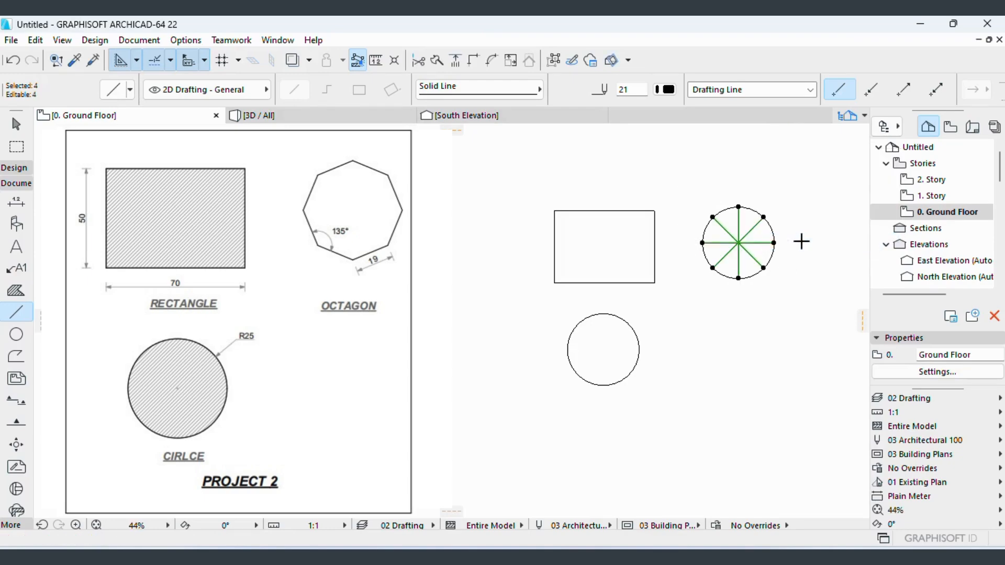
key("Escape")
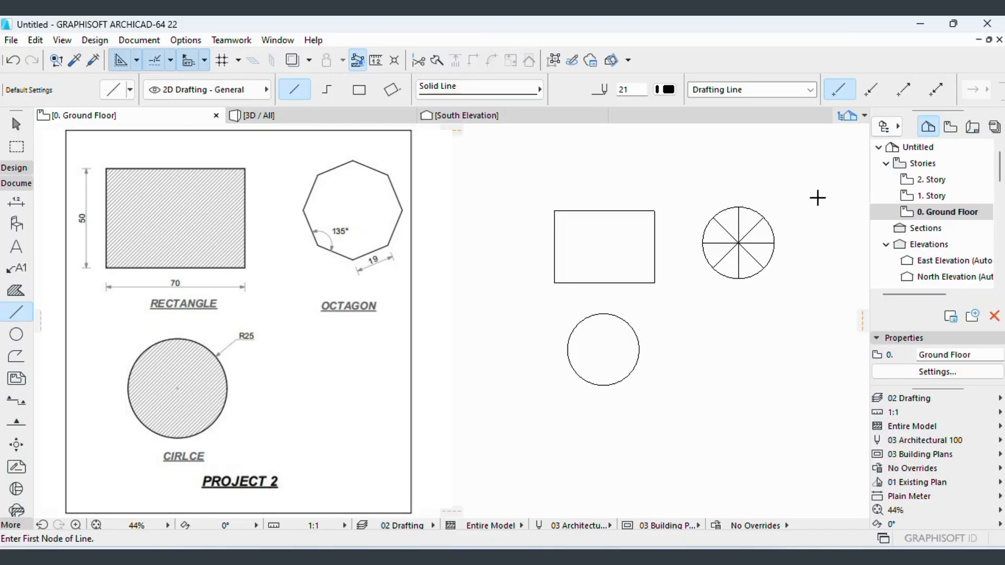
- Draw the octagon's four right-hand sides, each about 19 long, clockwise between diameter endpoints from the circle's top to its bottom
scroll(817, 198, "up", 2)
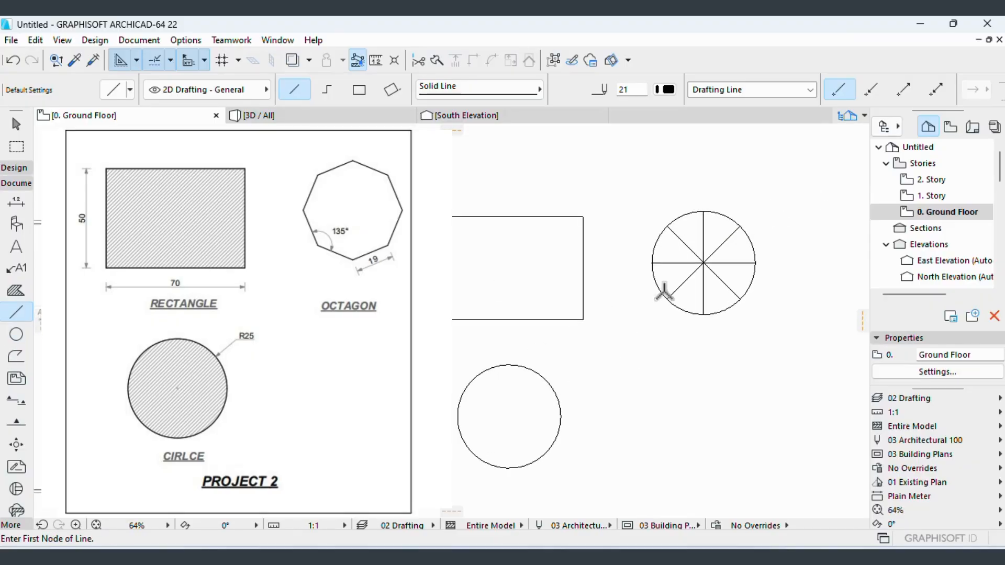
left_click(703, 212)
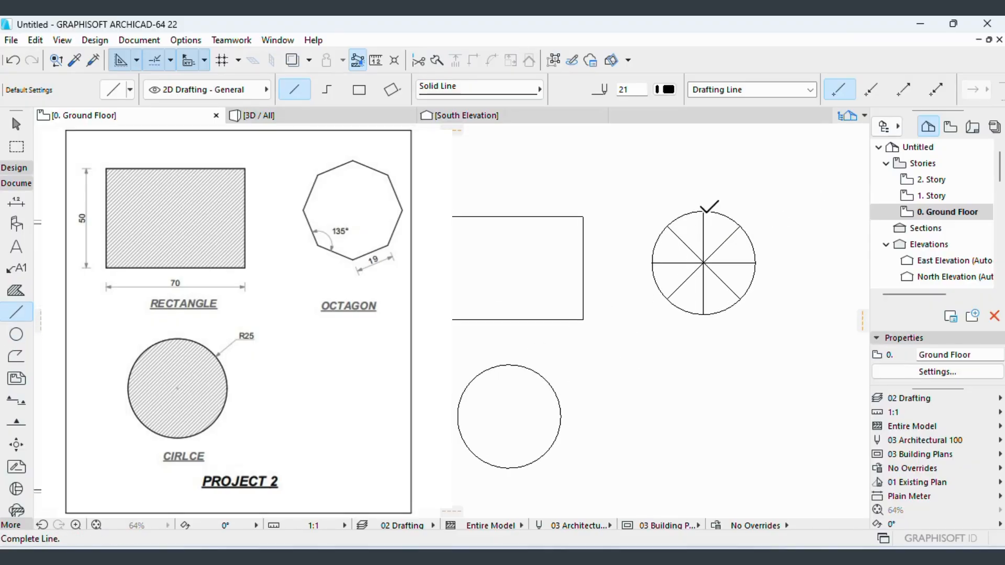
left_click(739, 226)
left_click(739, 226)
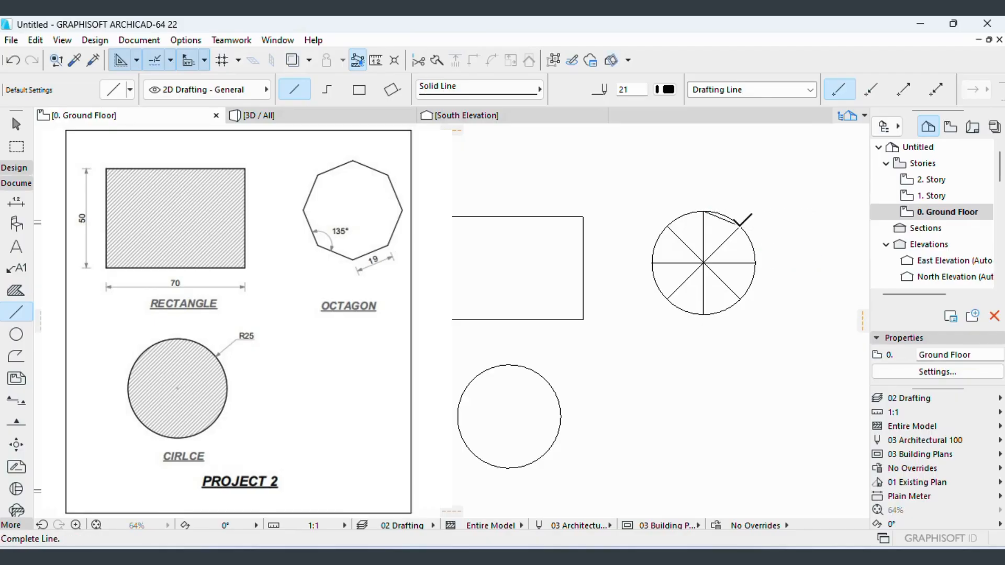
left_click(755, 263)
left_click(755, 263)
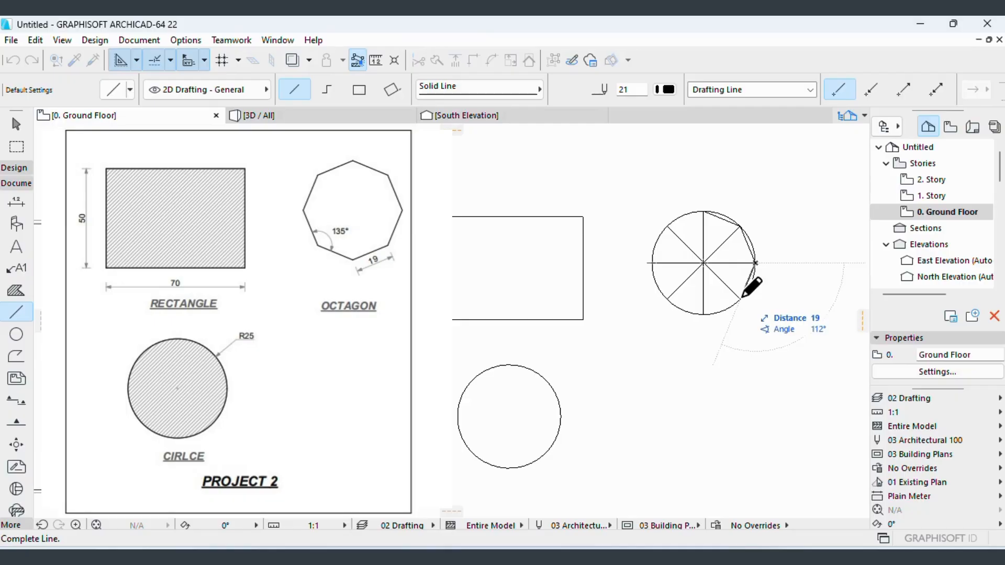
left_click(739, 300)
left_click(740, 299)
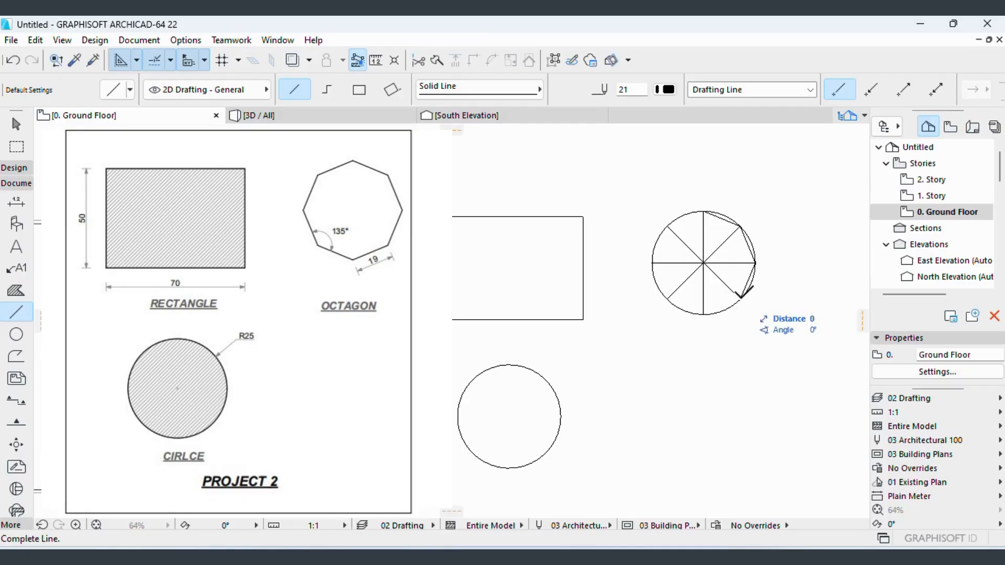
left_click(703, 314)
- Close the octagon with four left-hand sides between the diameter endpoints, from the circle's bottom back up to its top
left_click(703, 314)
left_click(668, 300)
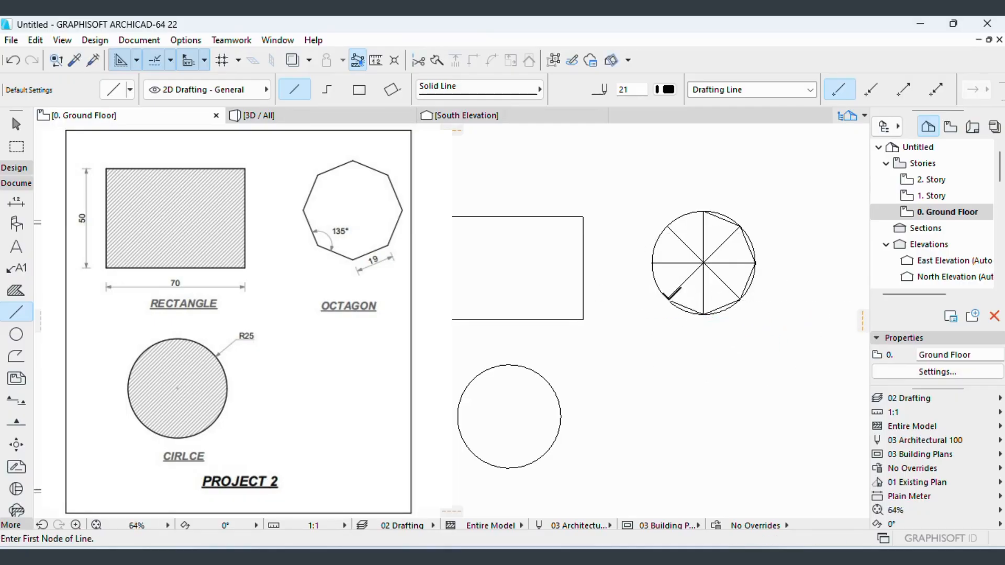
left_click(667, 299)
left_click(652, 263)
left_click(652, 263)
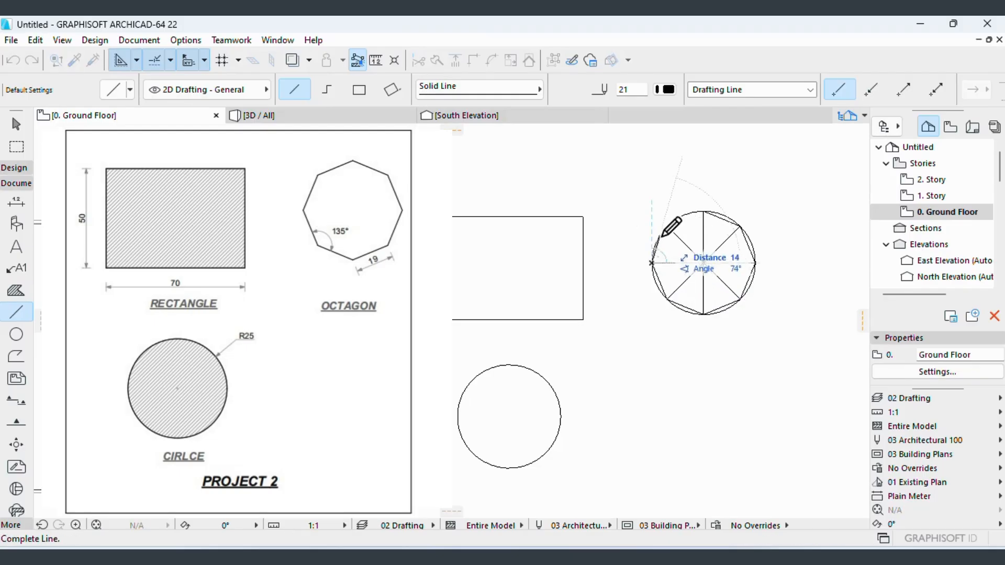
left_click(668, 227)
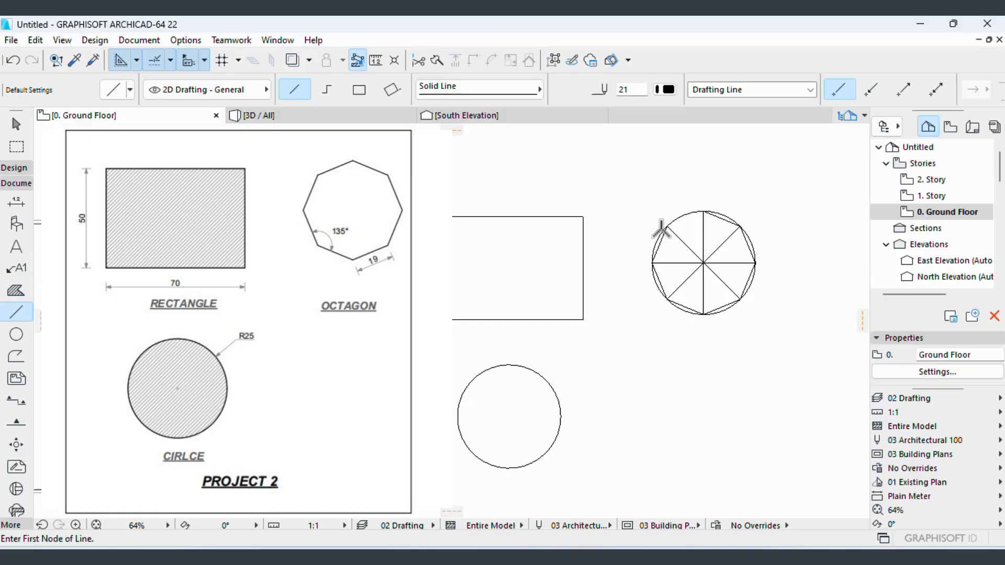
left_click(667, 227)
left_click(703, 211)
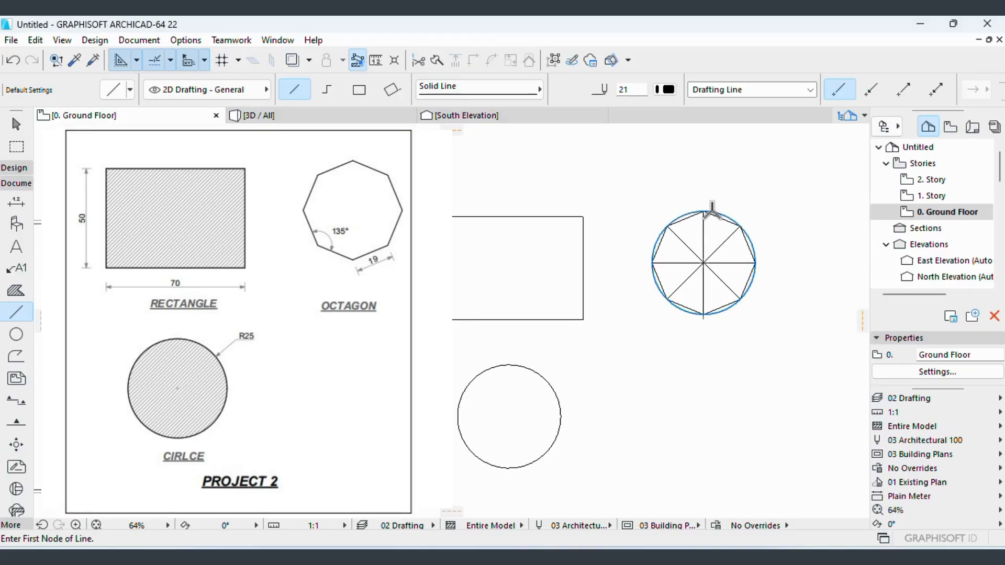
- Trim away all the construction circle's arcs outside the octagon's sides
scroll(733, 220, "up", 5)
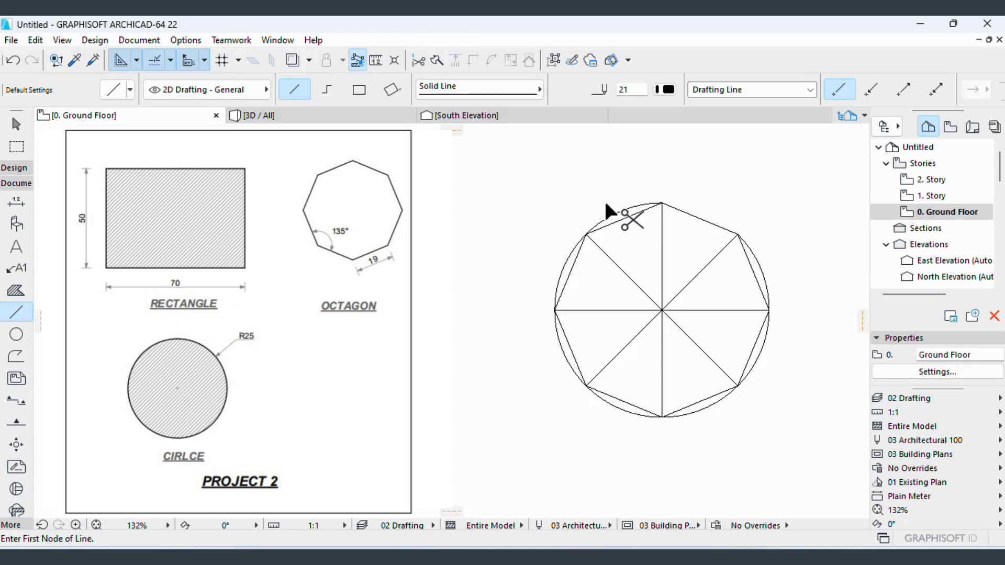
left_click(616, 212, "ctrl")
left_click(567, 258, "ctrl")
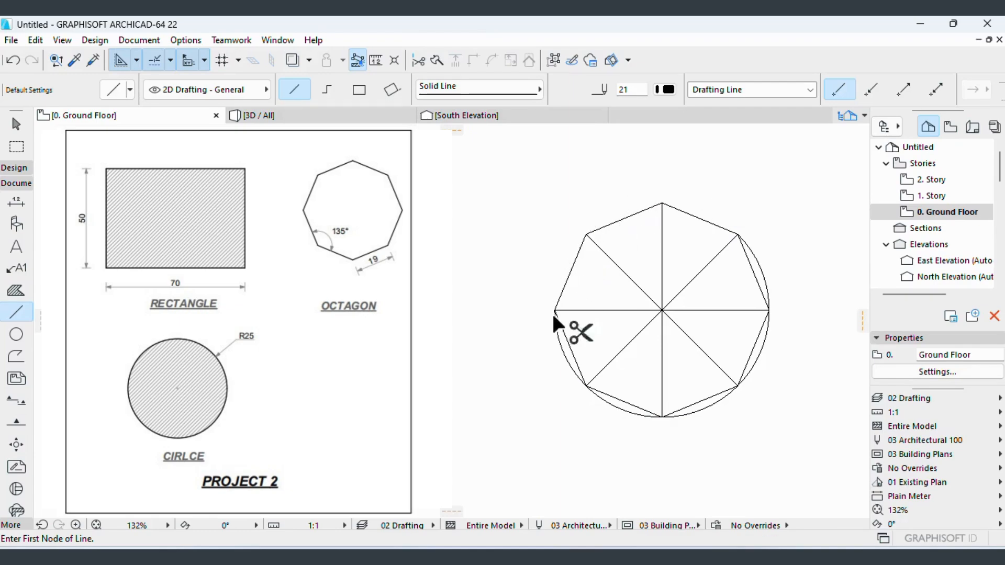
left_click(568, 360, "ctrl")
left_click(605, 401, "ctrl")
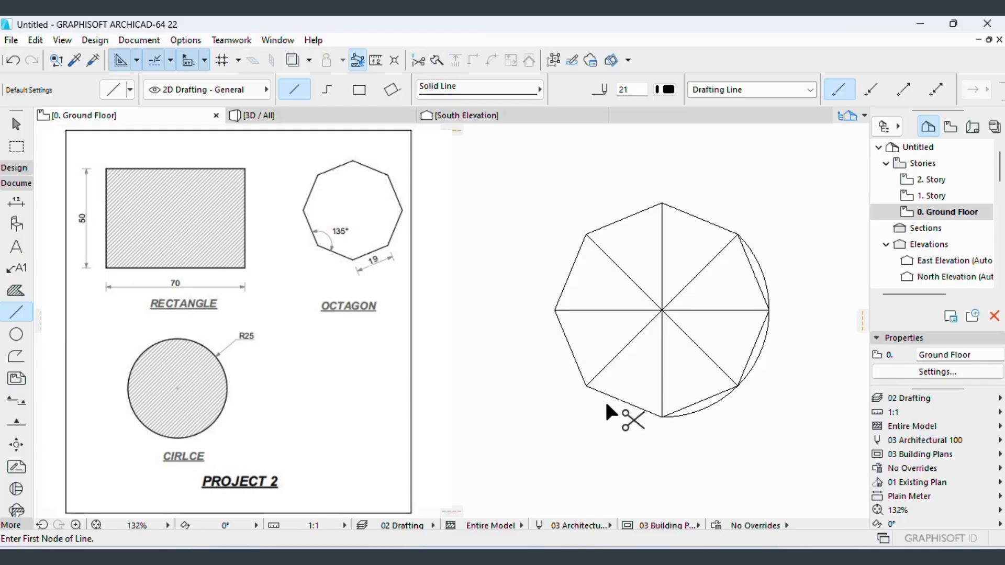
left_click(691, 413, "ctrl")
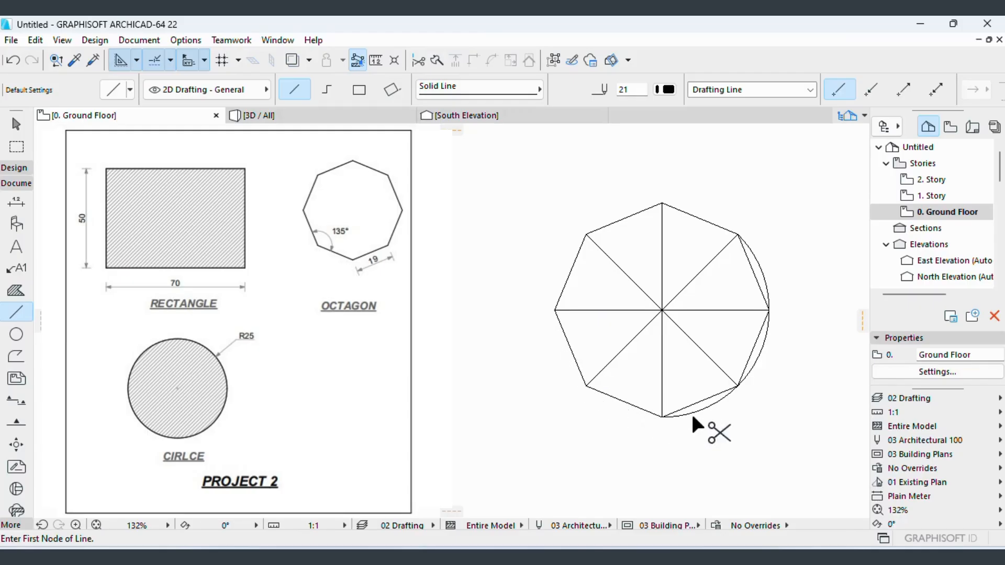
left_click(764, 341, "ctrl")
left_click(759, 265, "ctrl")
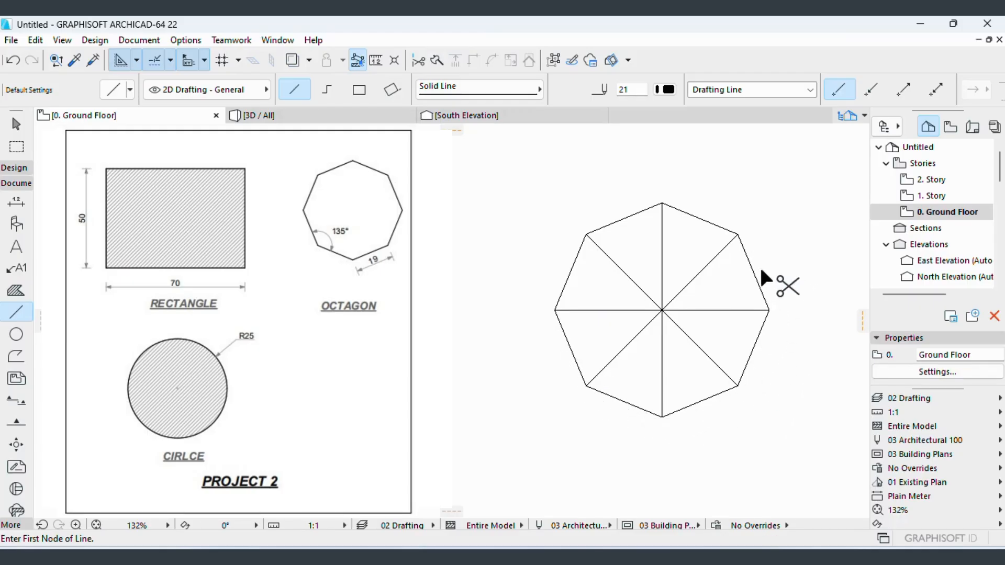
- Select the four diameter lines inside the octagon and delete them, keeping only the outline
left_click(15, 125)
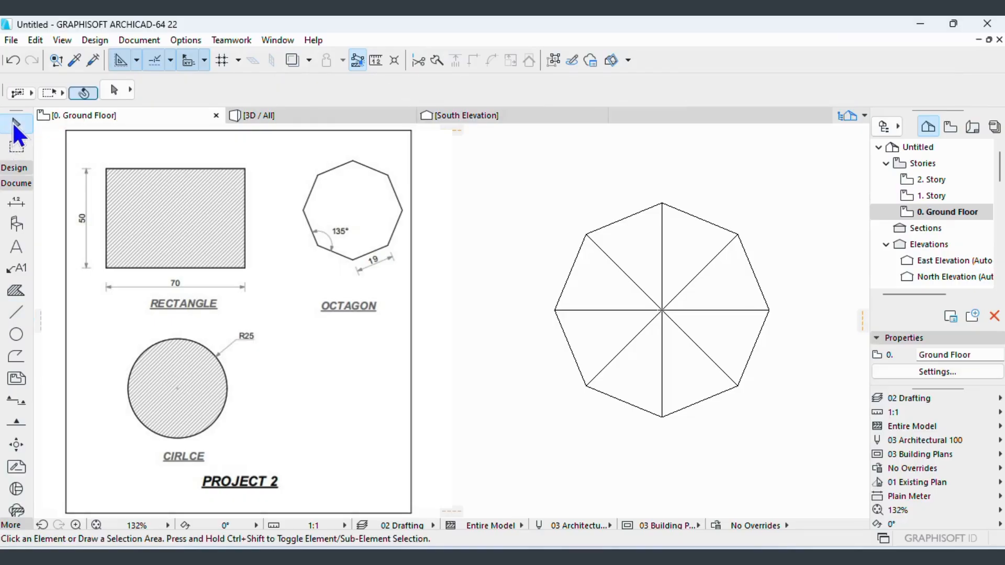
left_click(598, 270)
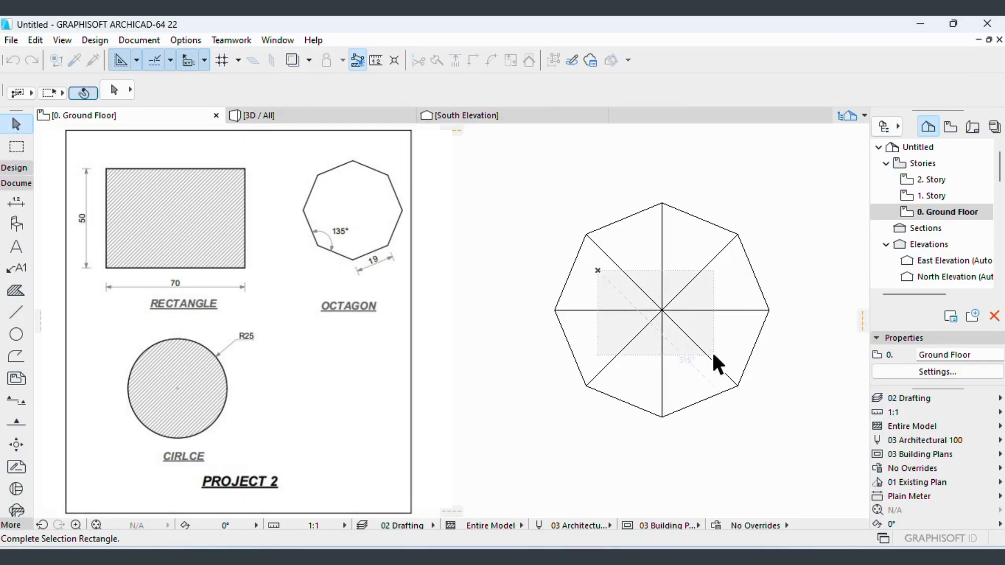
left_click(726, 359)
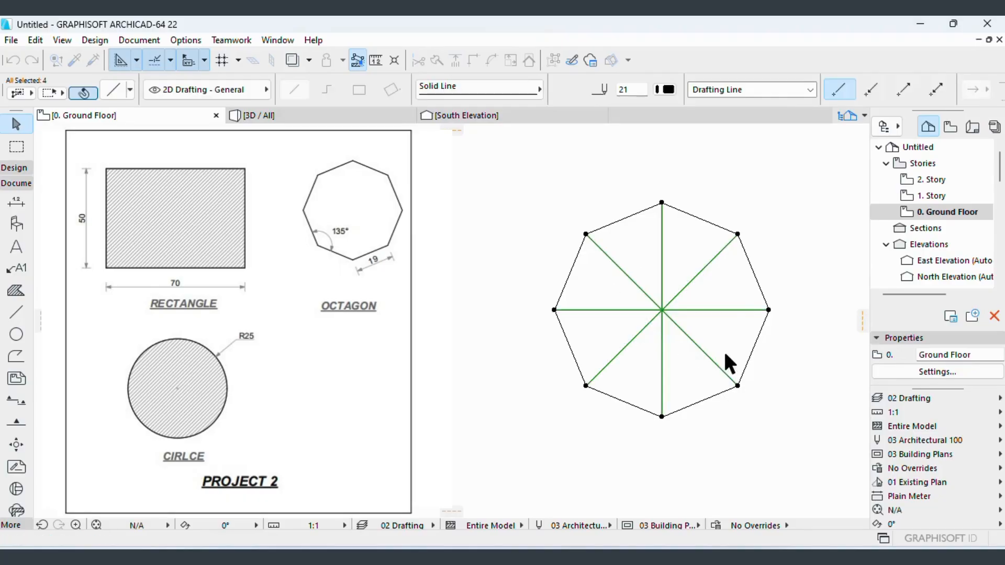
right_click(809, 199)
left_click(843, 304)
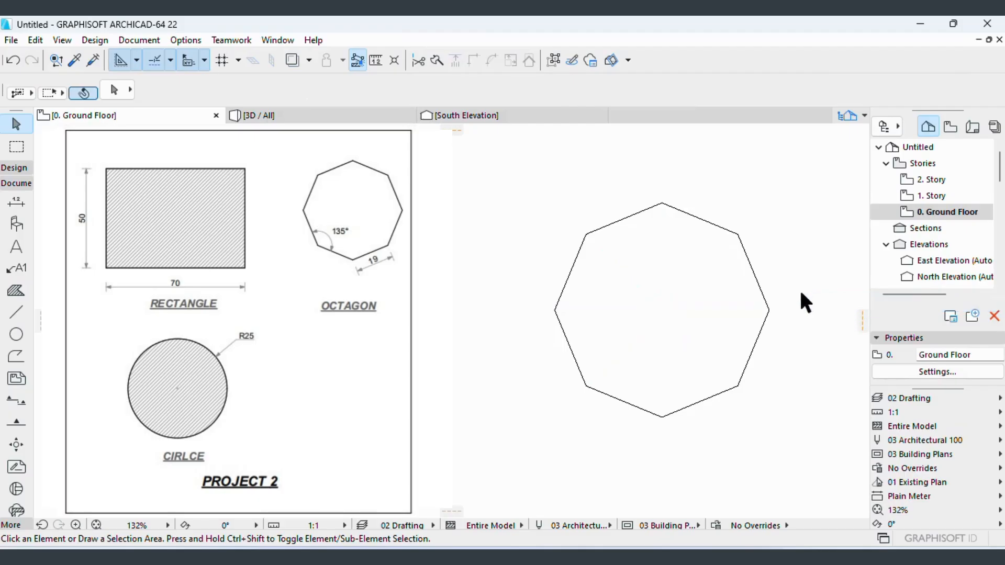
- Set the default dimension style to a 4 mm text height and a filled arrowhead marker
scroll(743, 272, "down", 3)
scroll(765, 272, "down", 3)
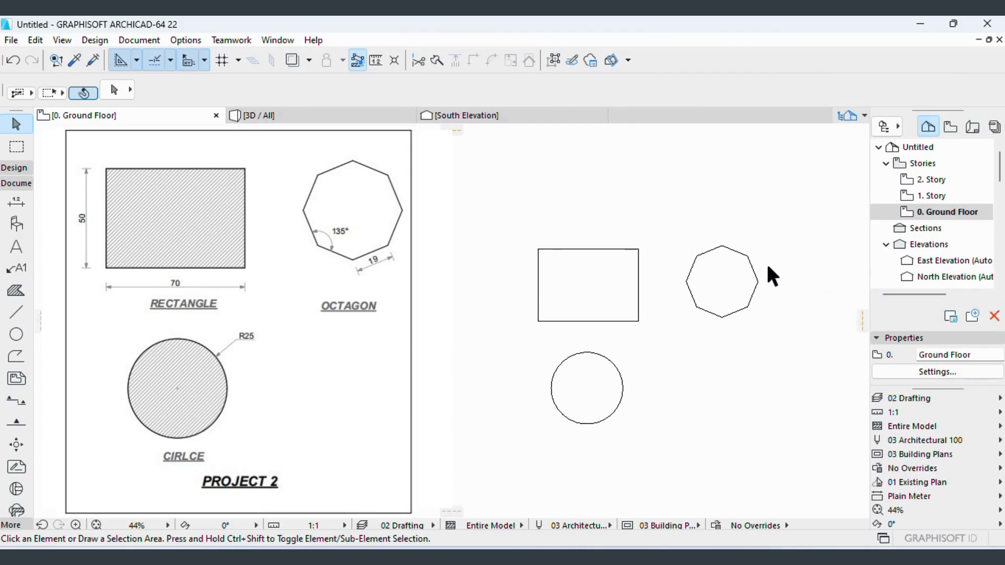
scroll(704, 343, "up", 1)
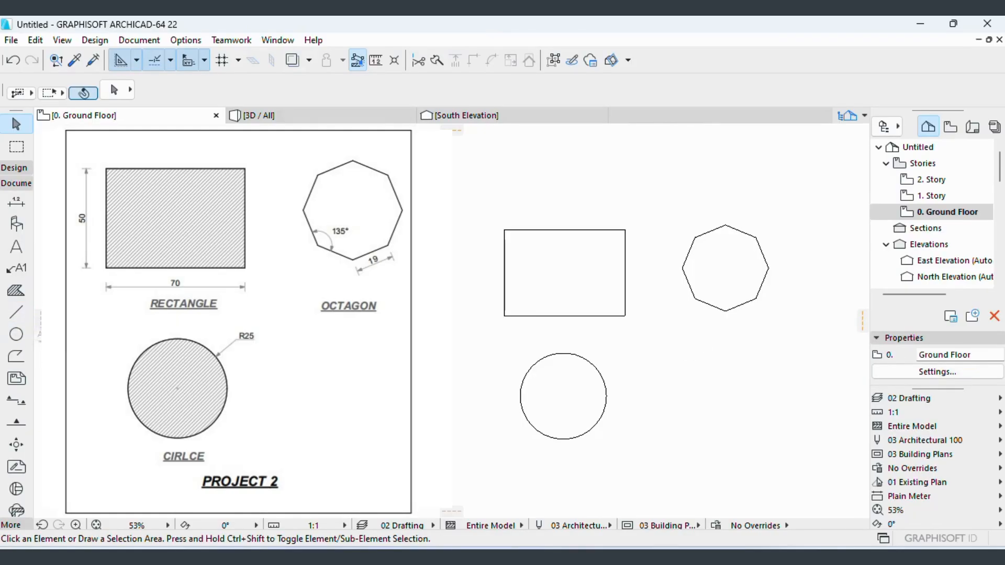
left_click(12, 202)
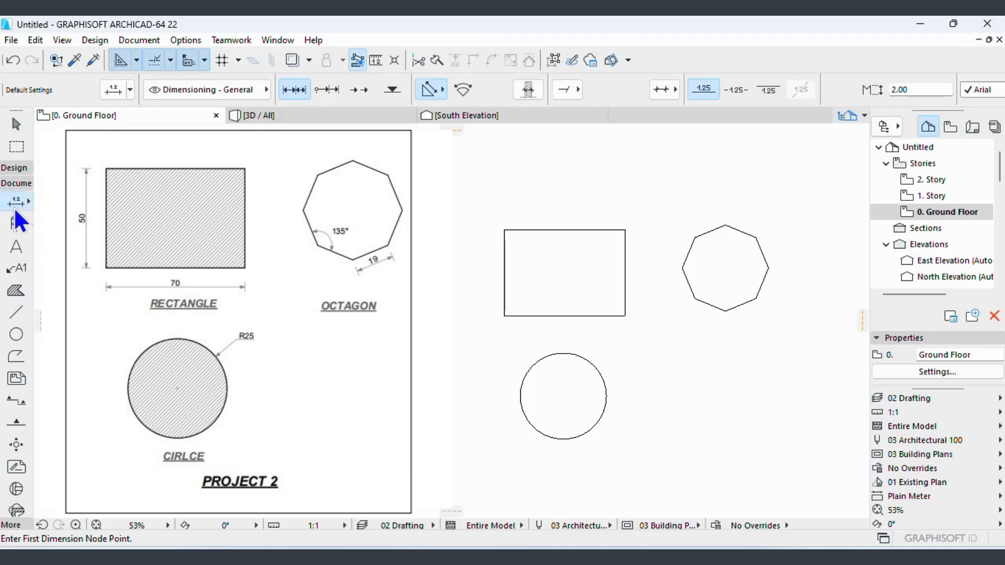
double_click(15, 203)
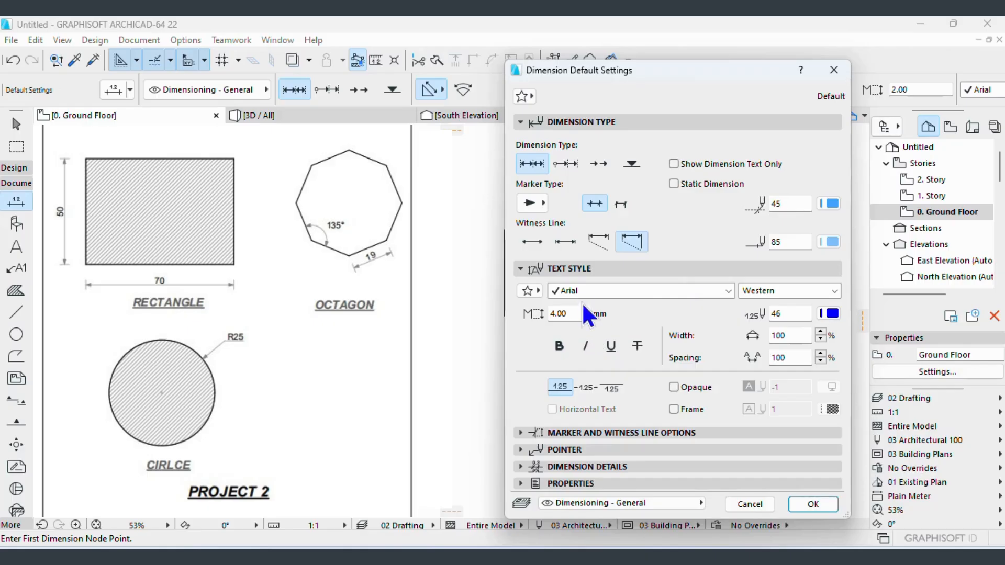
double_click(571, 313)
type("4")
left_click(532, 203)
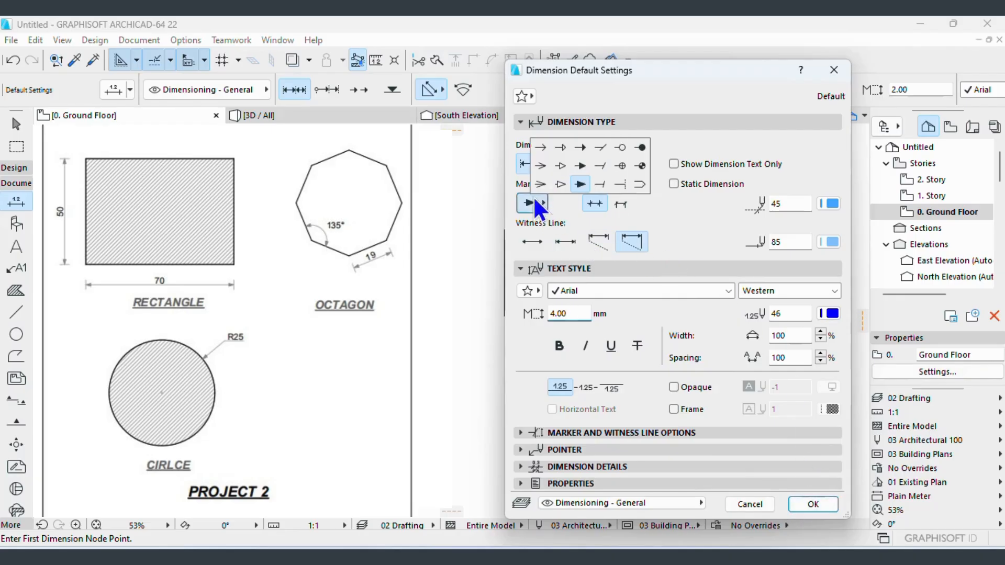
left_click(579, 185)
left_click(813, 504)
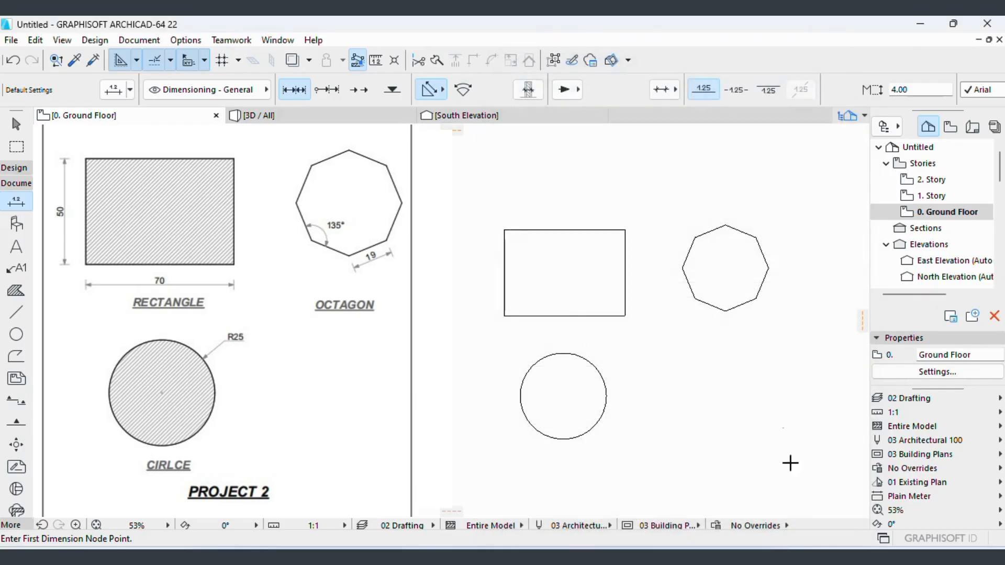
- Dimension the rectangle's width just below its bottom edge and its height beside its left edge
left_click(504, 316)
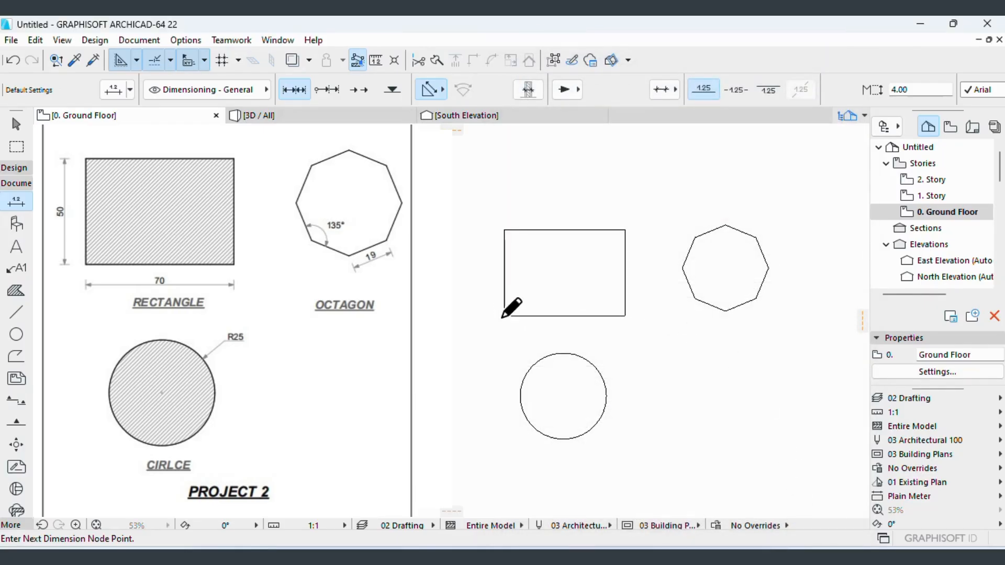
left_click(625, 316)
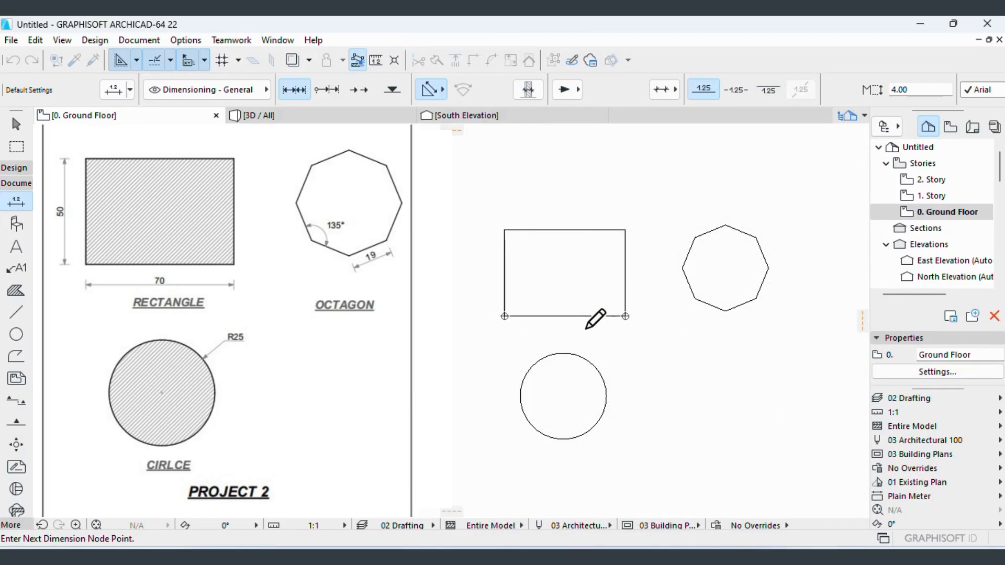
double_click(585, 328)
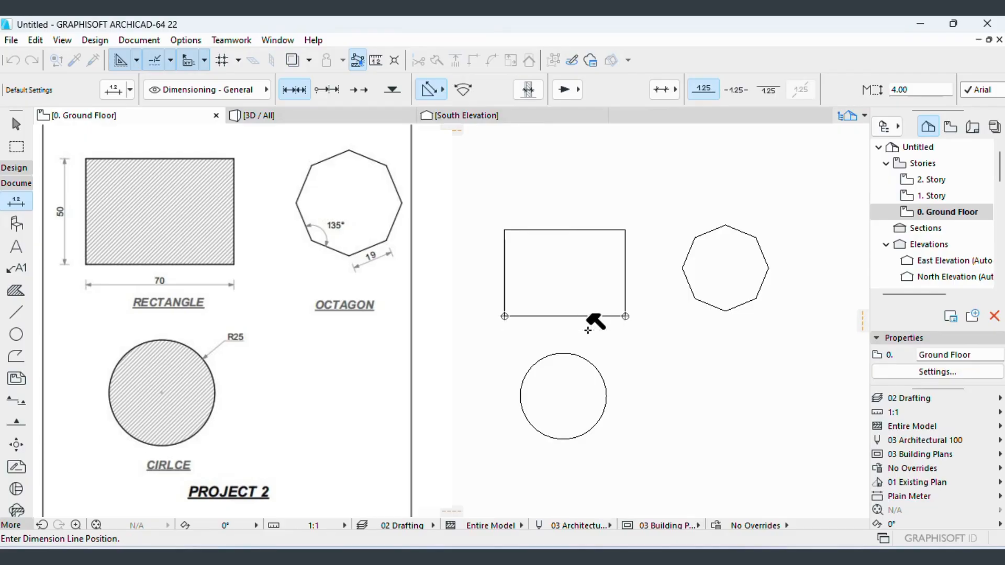
left_click(587, 329)
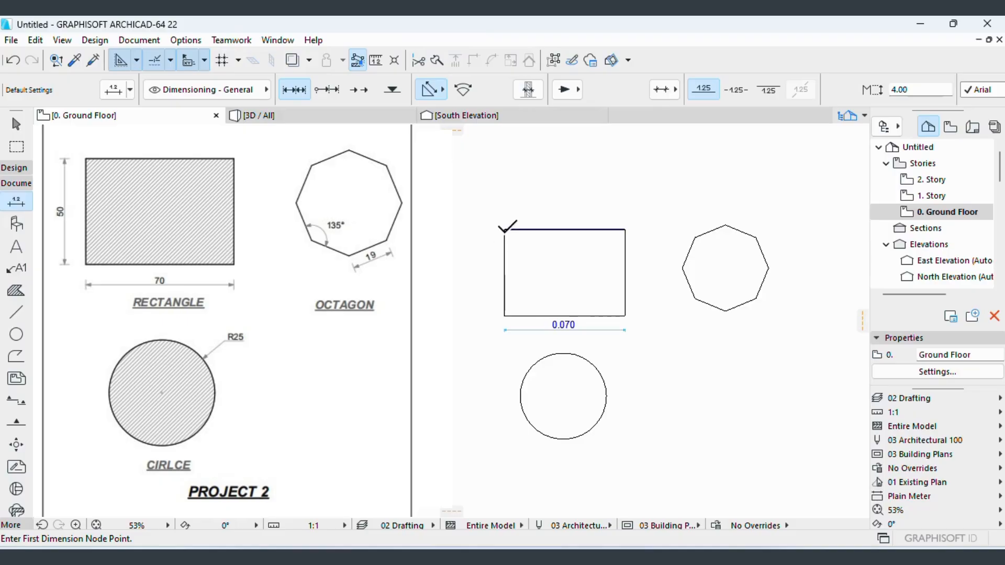
left_click(504, 230)
left_click(504, 316)
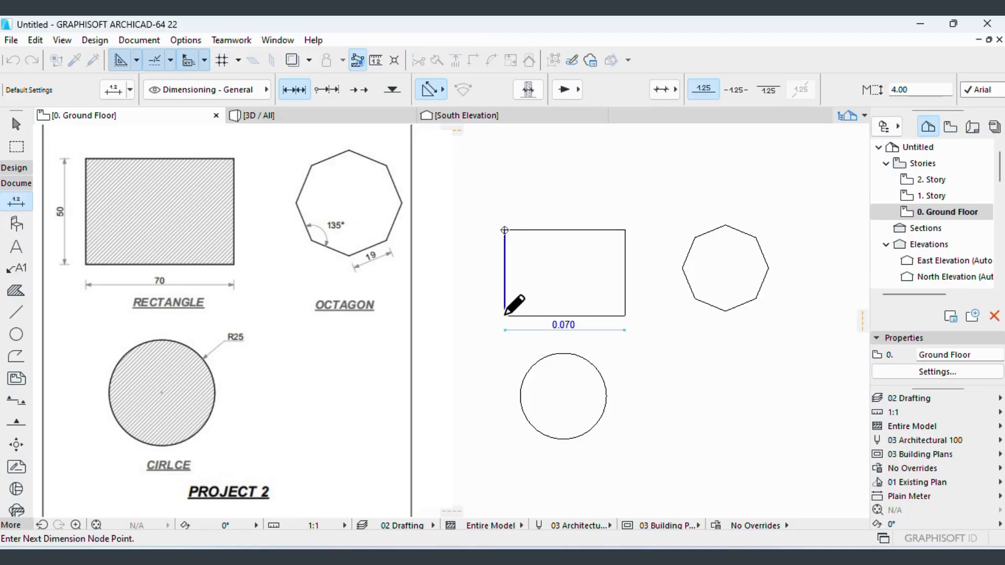
double_click(488, 279)
left_click(483, 274)
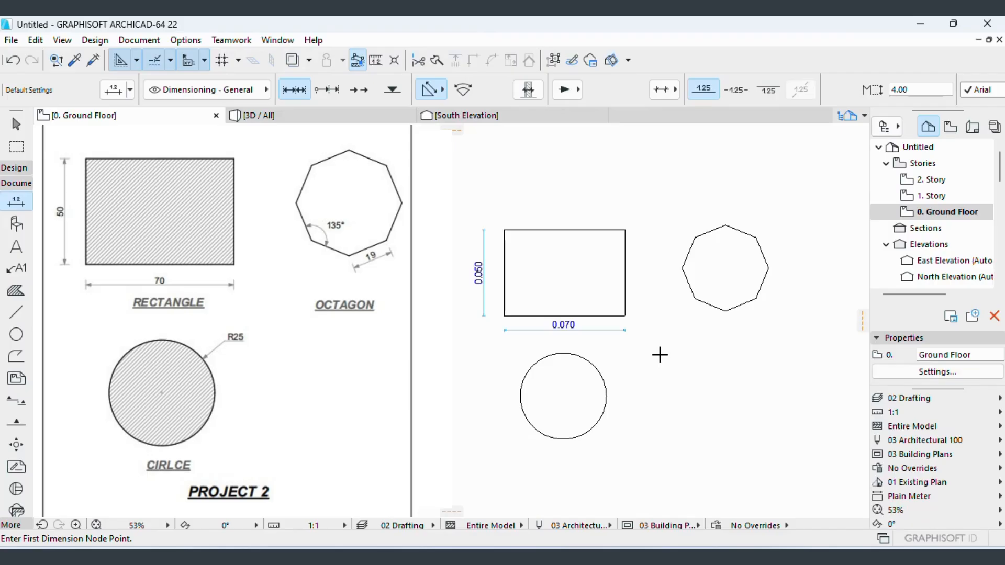
- Dimension the octagon's lower-right side with an aligned dimension placed just outside it
left_click(726, 311)
scroll(751, 304, "up", 2)
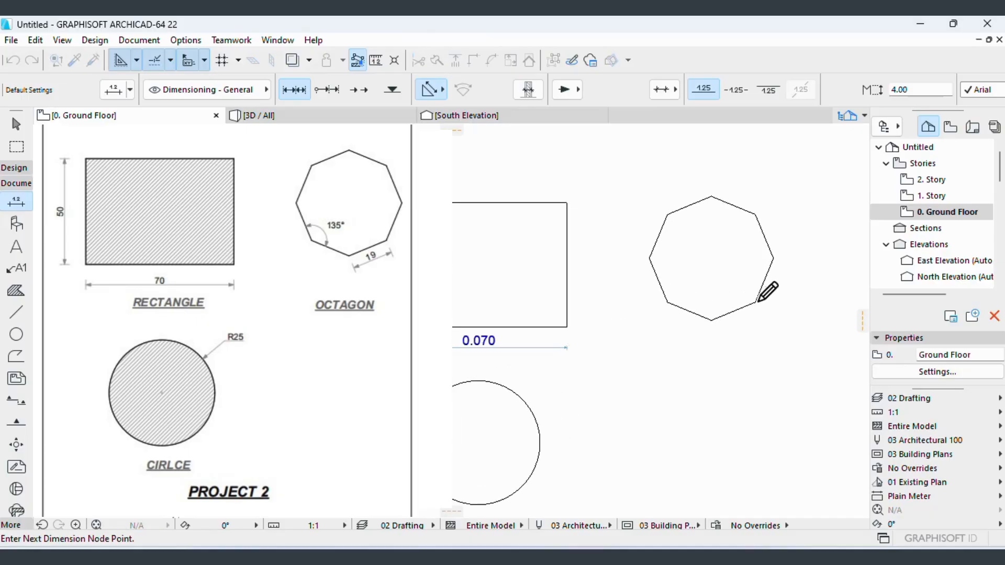
double_click(761, 318)
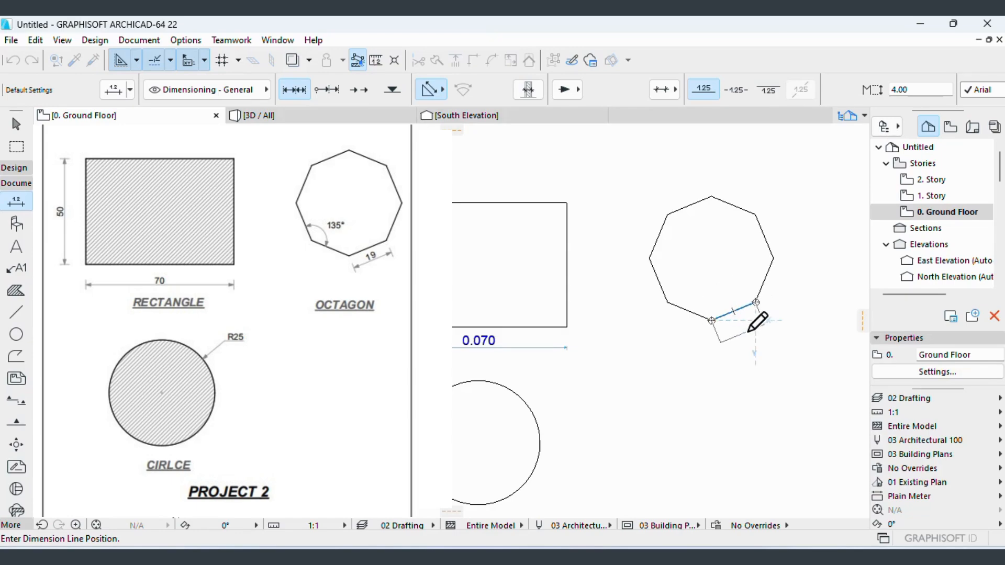
left_click(748, 325)
scroll(678, 310, "down", 1)
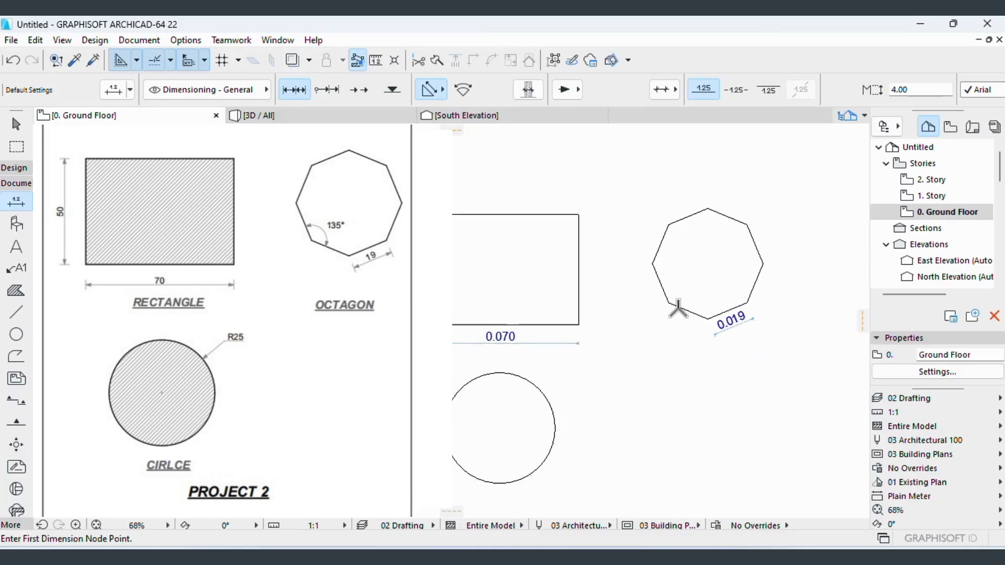
scroll(677, 309, "down", 1)
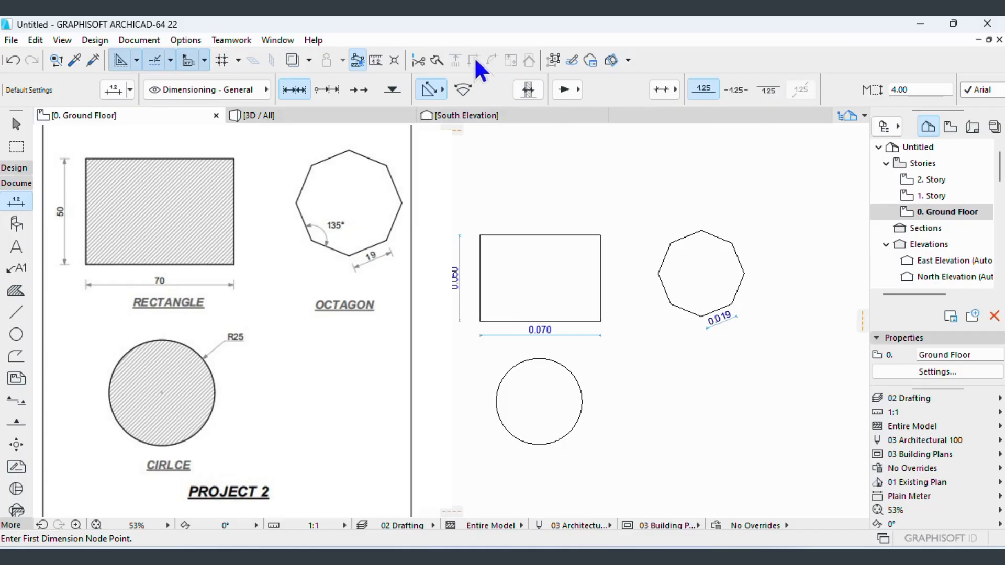
left_click(470, 36)
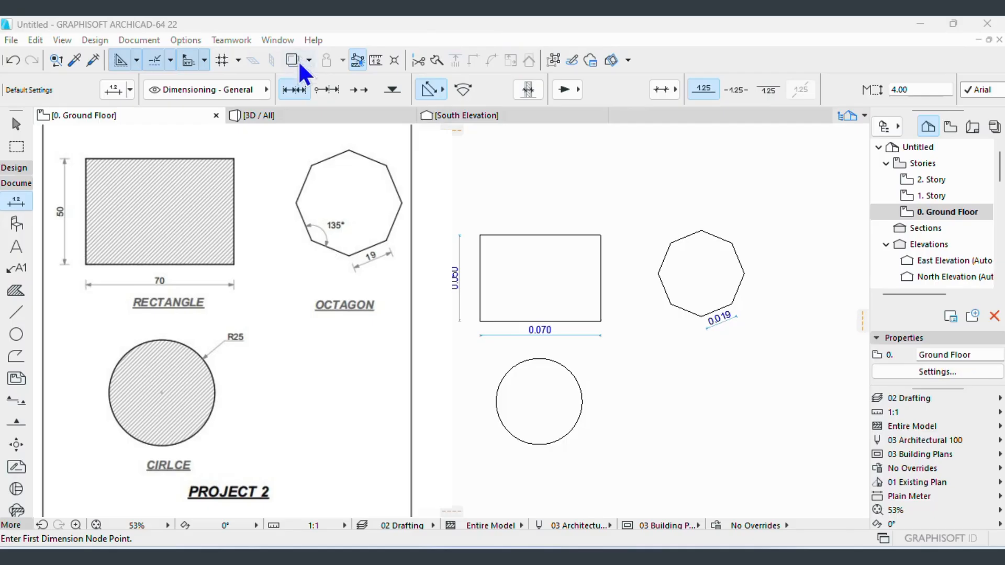
left_click(274, 37)
left_click(278, 40)
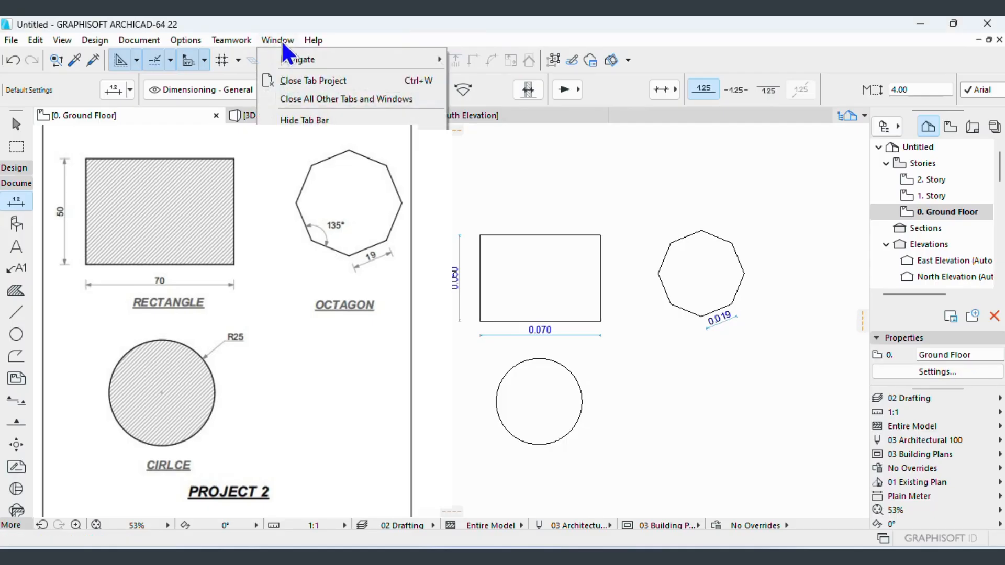
mouse_move(187, 39)
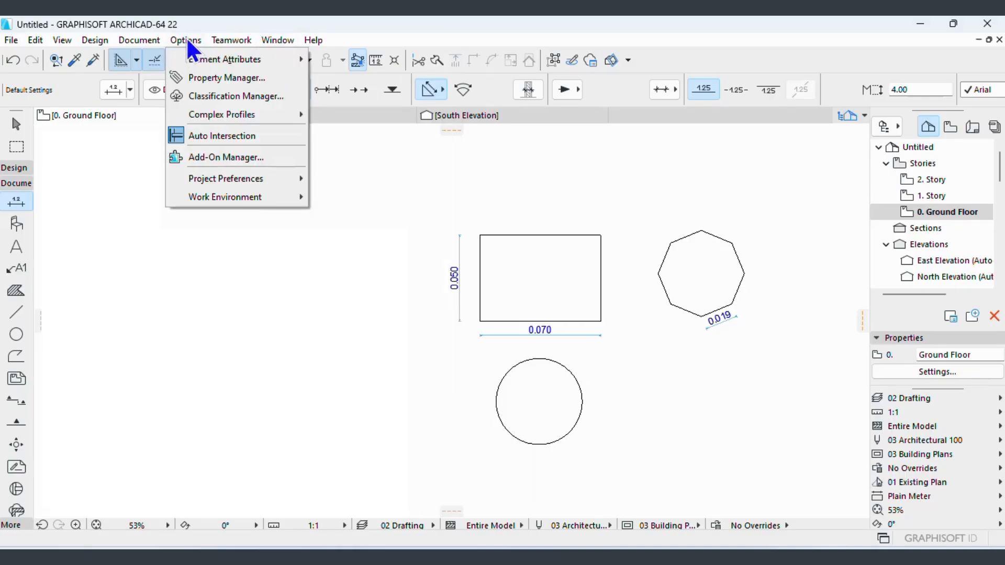
left_click(187, 40)
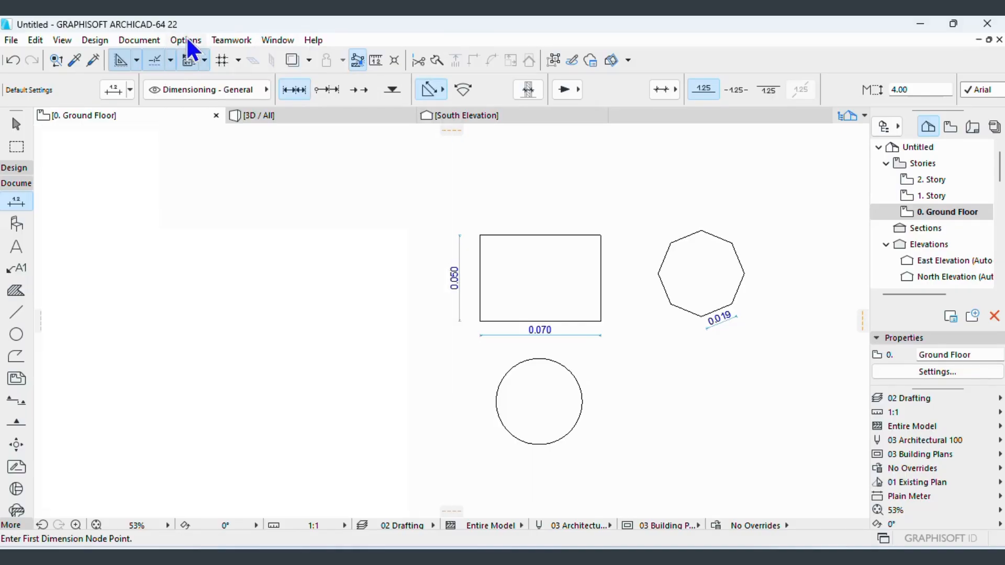
- Set the project's linear dimension unit to millimeter with 0 decimals
left_click(187, 40)
mouse_move(222, 181)
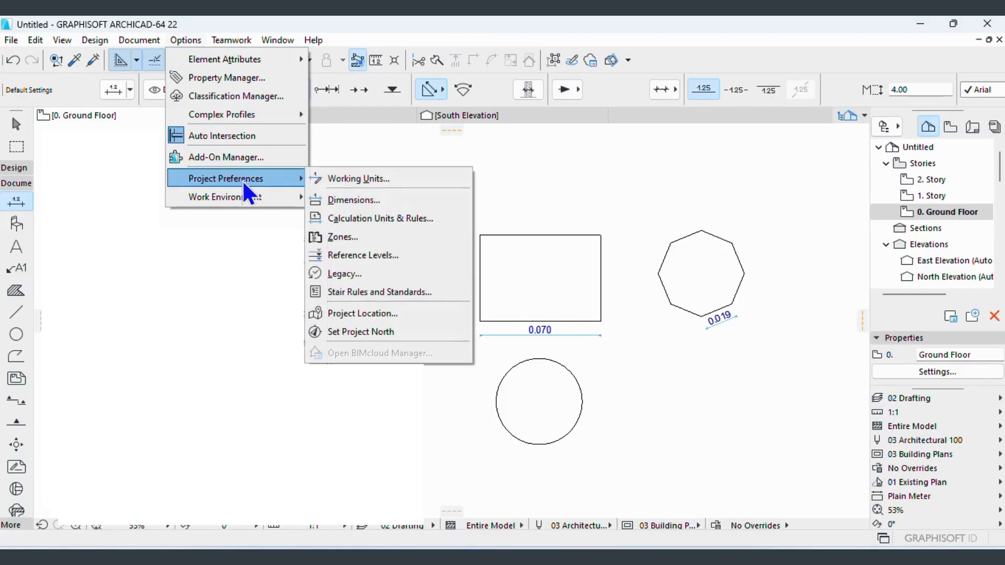
left_click(369, 206)
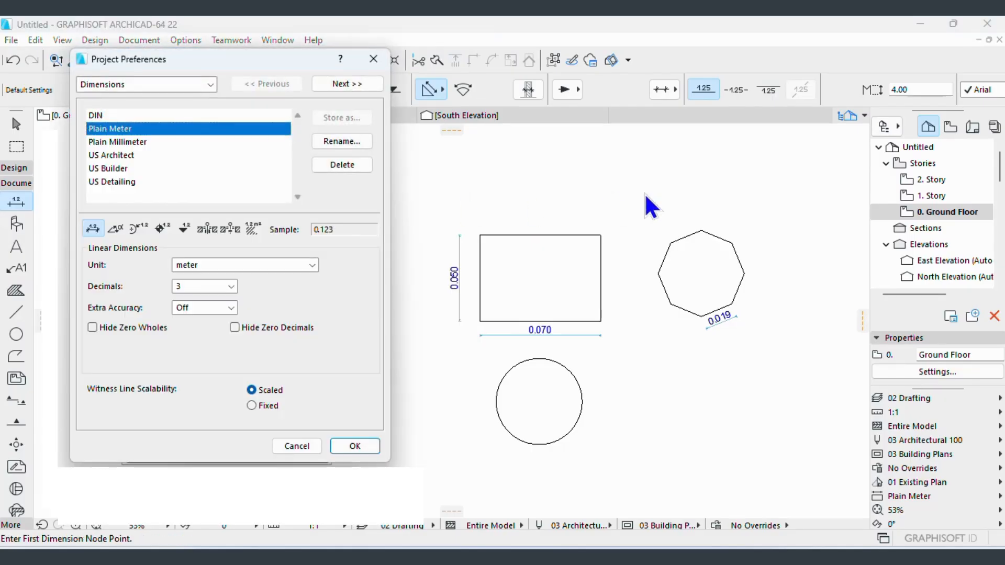
left_click(244, 268)
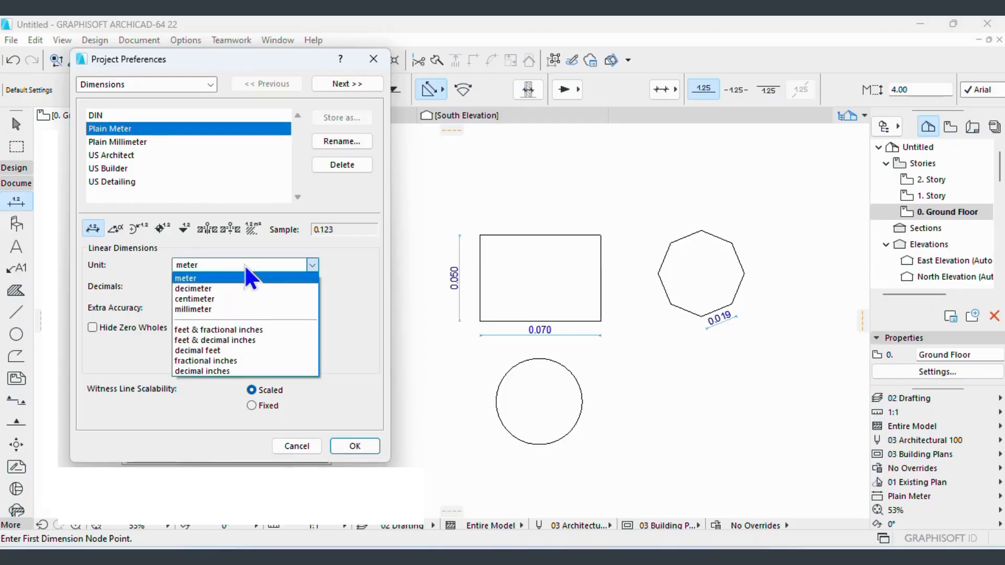
left_click(196, 309)
left_click(223, 286)
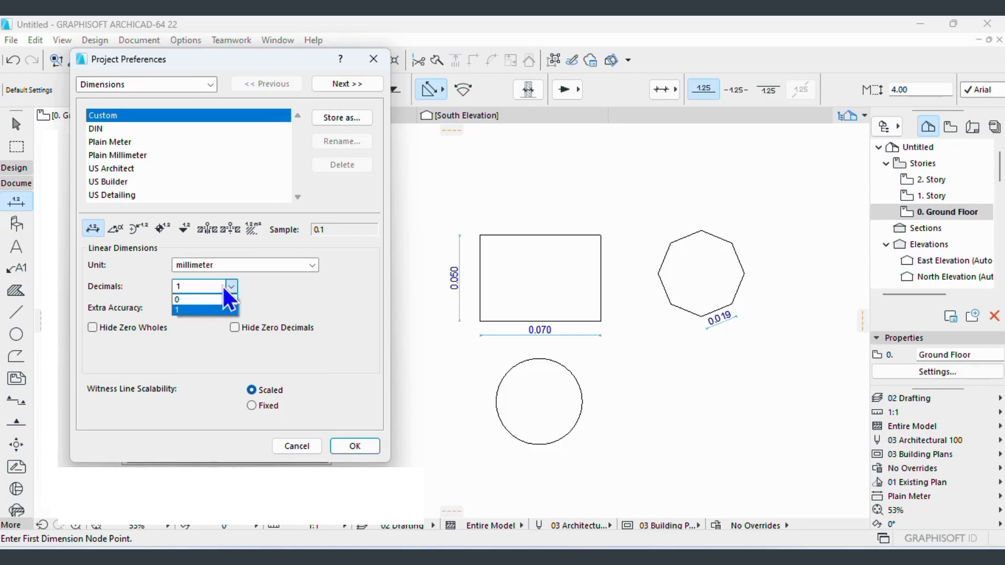
left_click(193, 299)
left_click(350, 446)
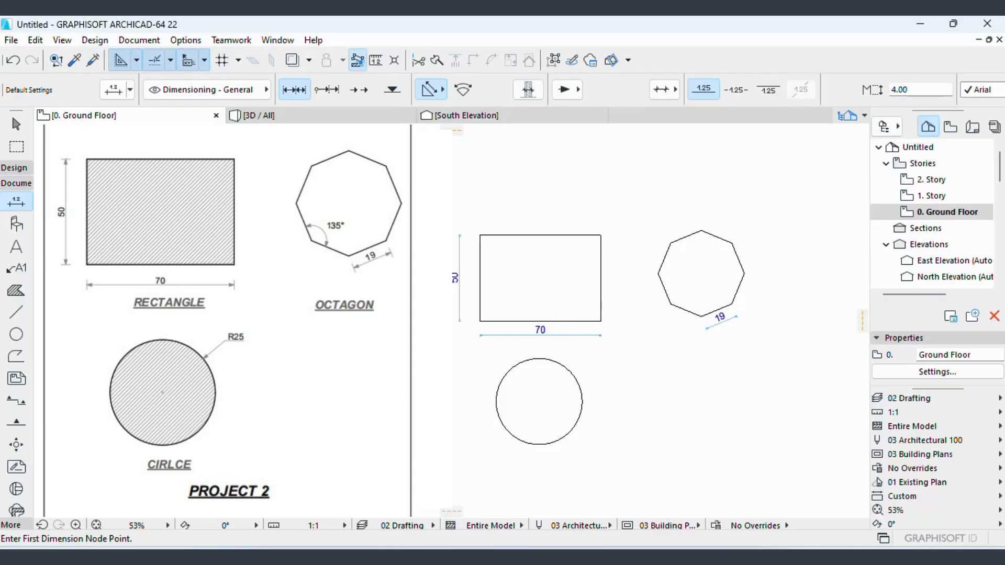
- Set the pointer arrowhead size to 3 mm for the rectangle's width and height dimensions and the octagon's side dimension
left_click(586, 334, "shift")
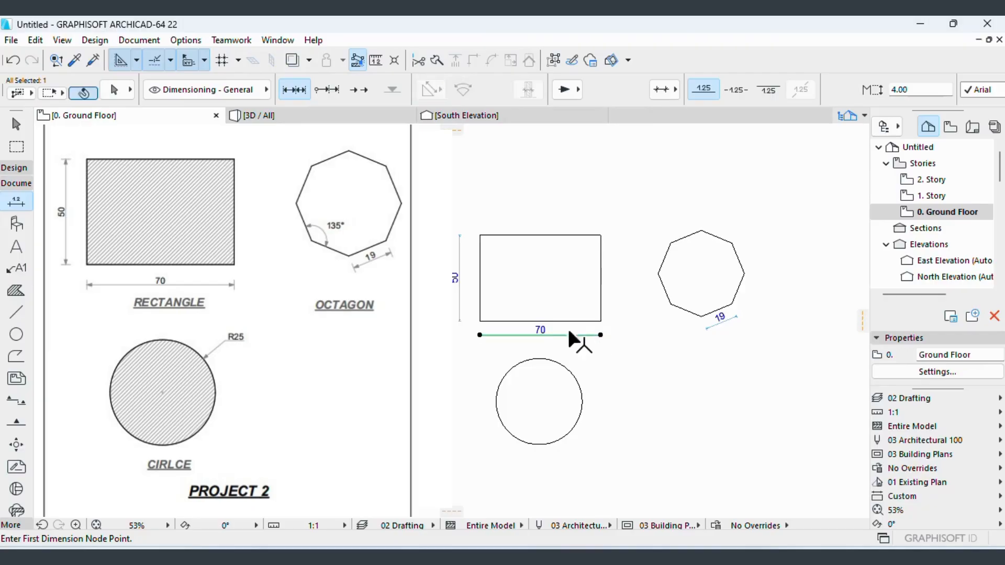
left_click(457, 240, "shift")
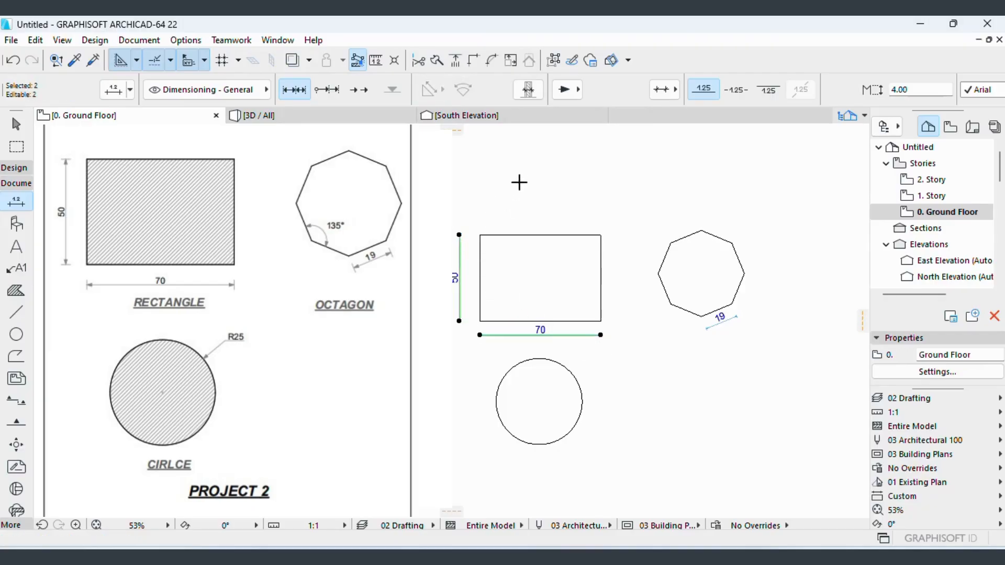
key("Escape")
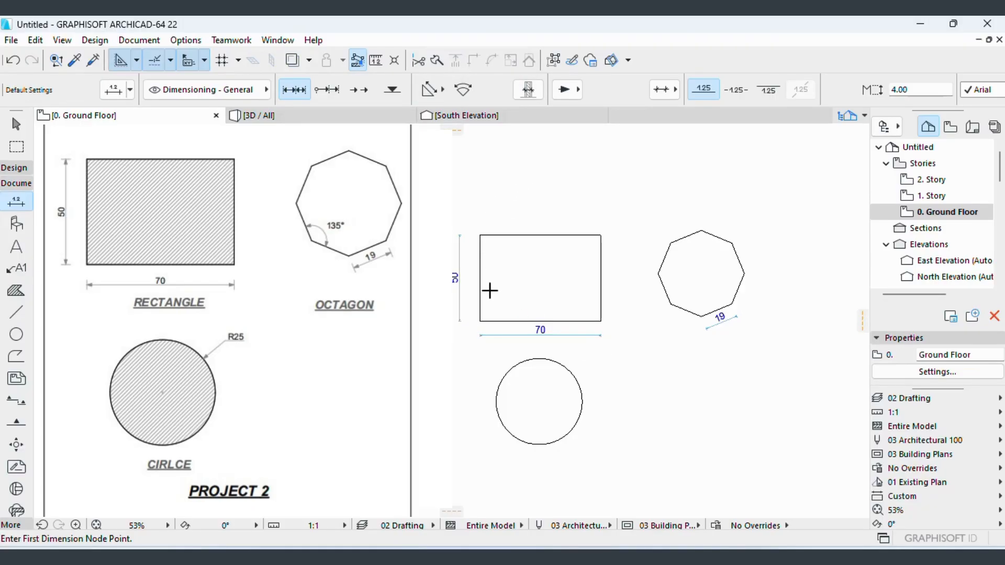
key("ctrl+a")
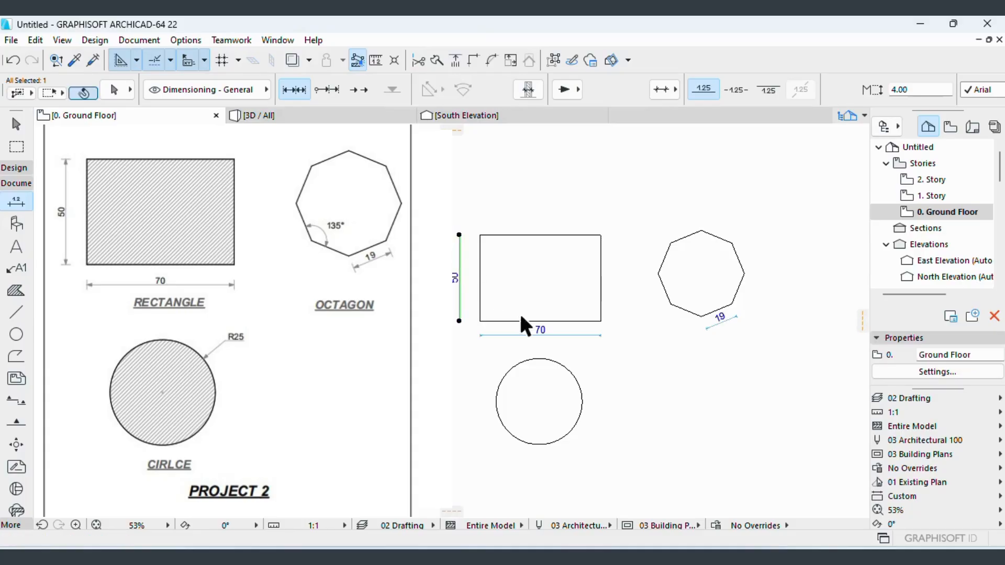
left_click(708, 322, "shift")
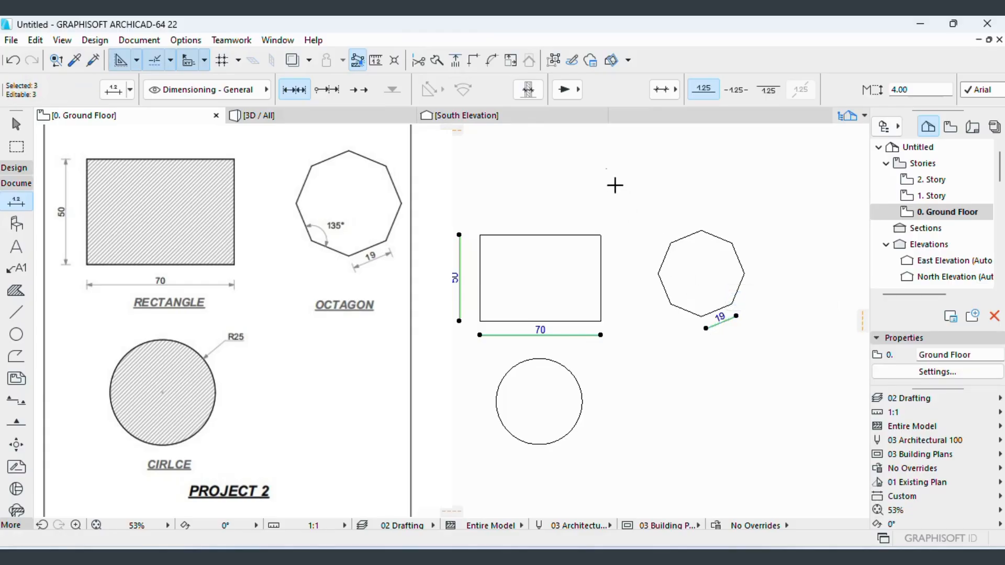
right_click(606, 175)
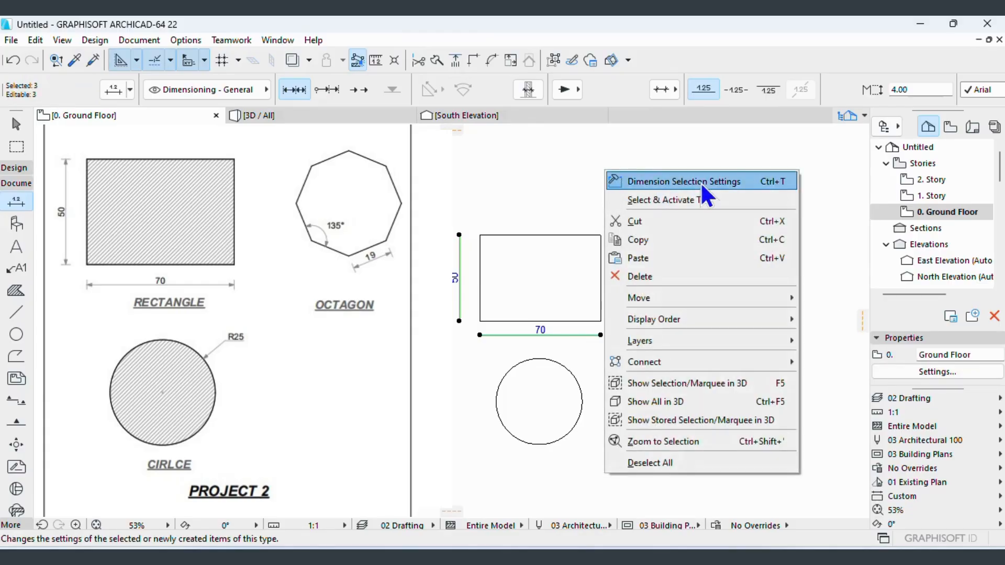
left_click(700, 181)
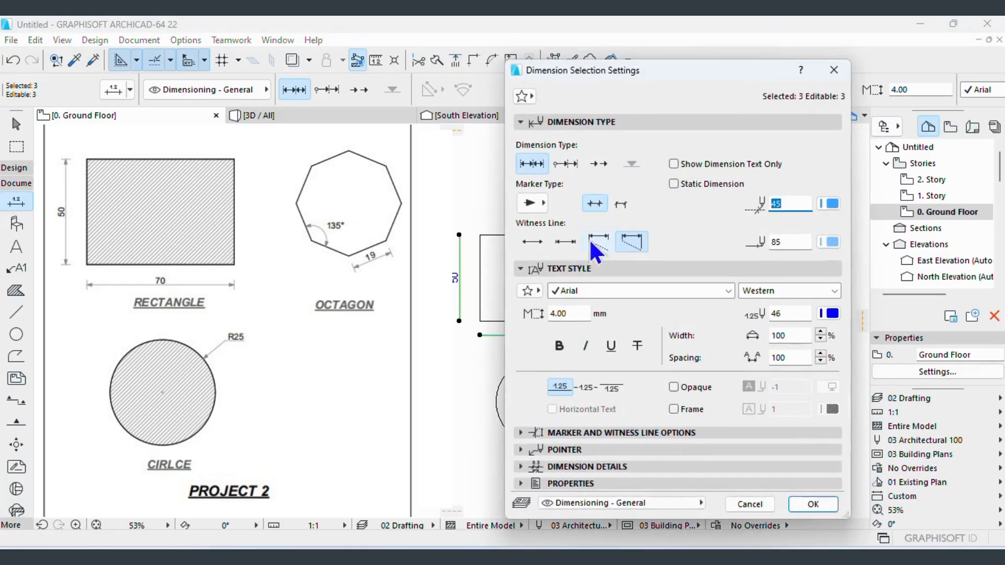
left_click(568, 448)
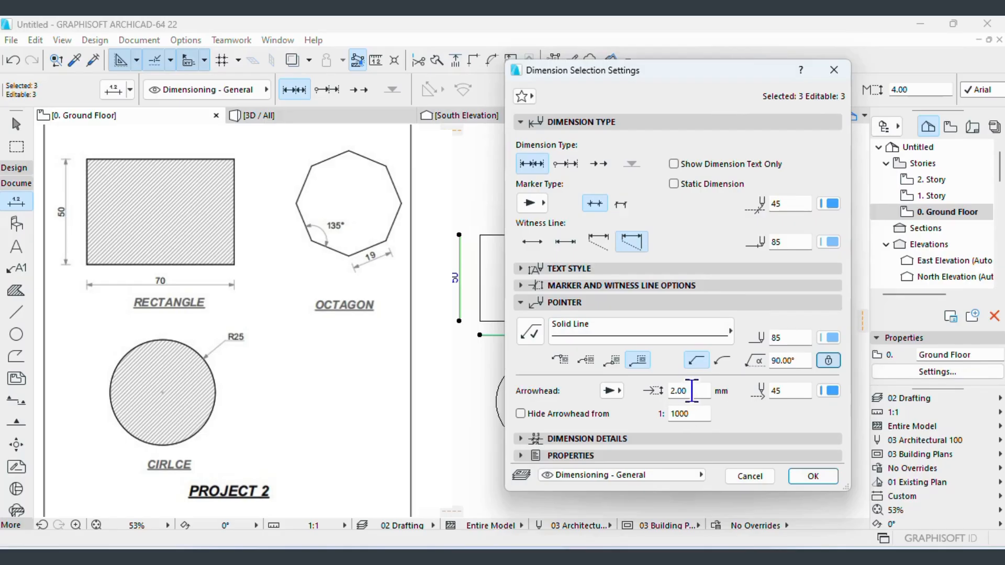
left_click(688, 392)
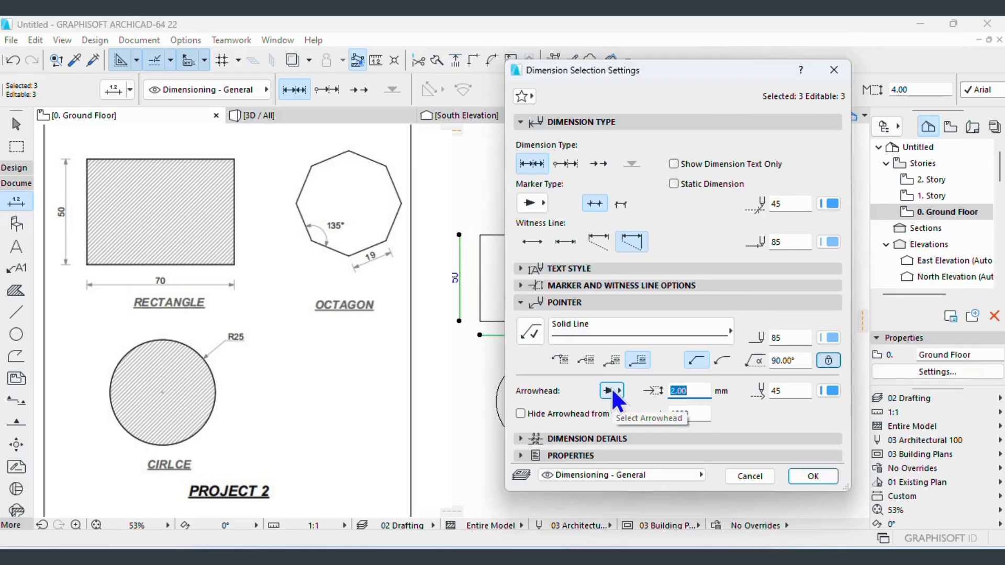
type("3")
left_click(814, 476)
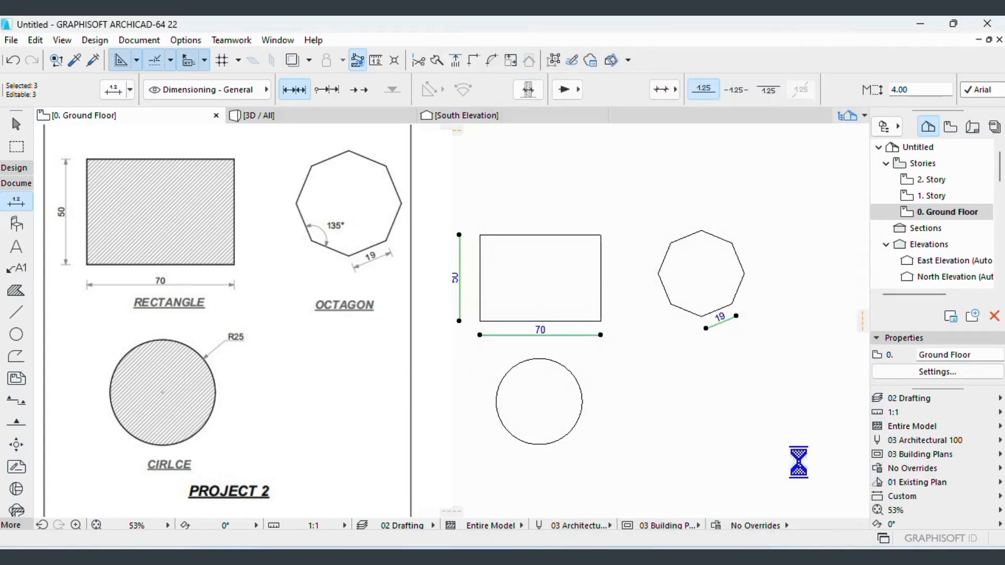
- Set the marker size of the three selected linear dimensions to 3 mm
right_click(532, 193)
left_click(612, 202)
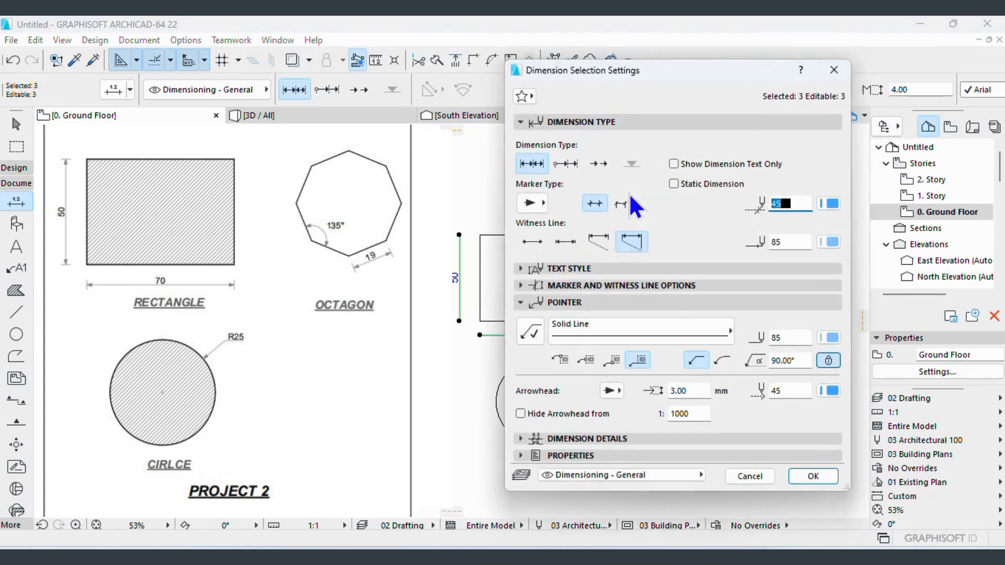
left_click(566, 268)
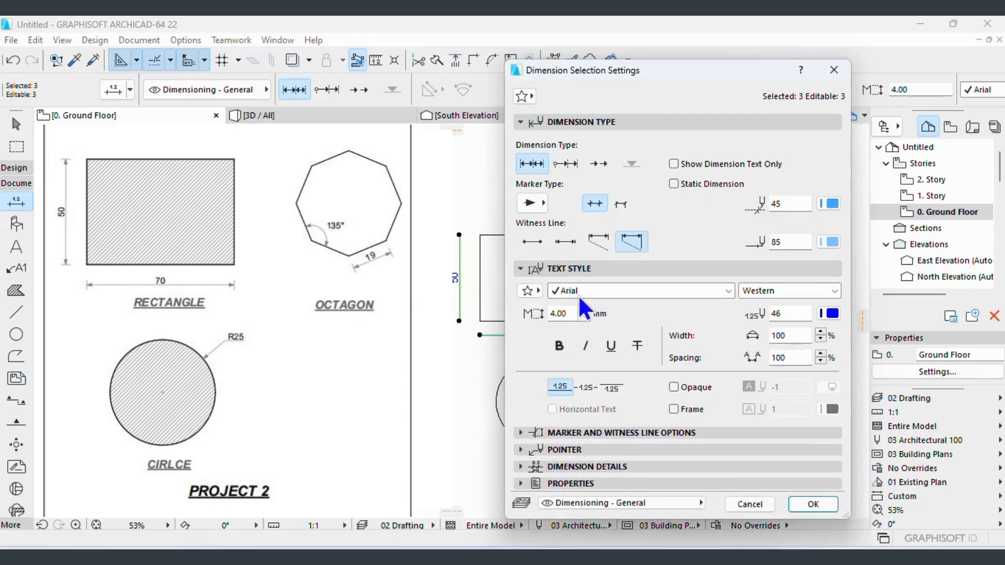
left_click(616, 432)
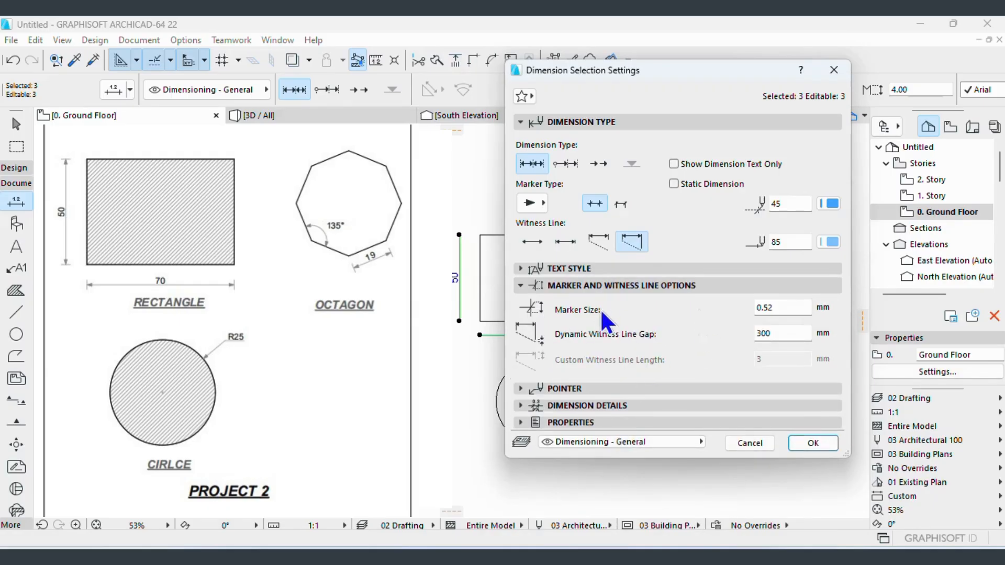
double_click(780, 307)
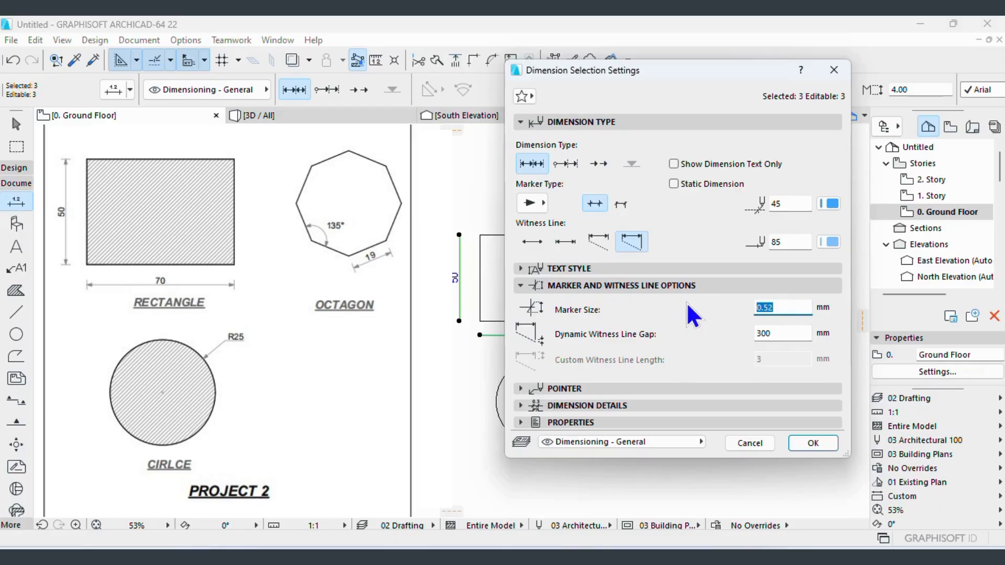
type("2")
left_click(813, 443)
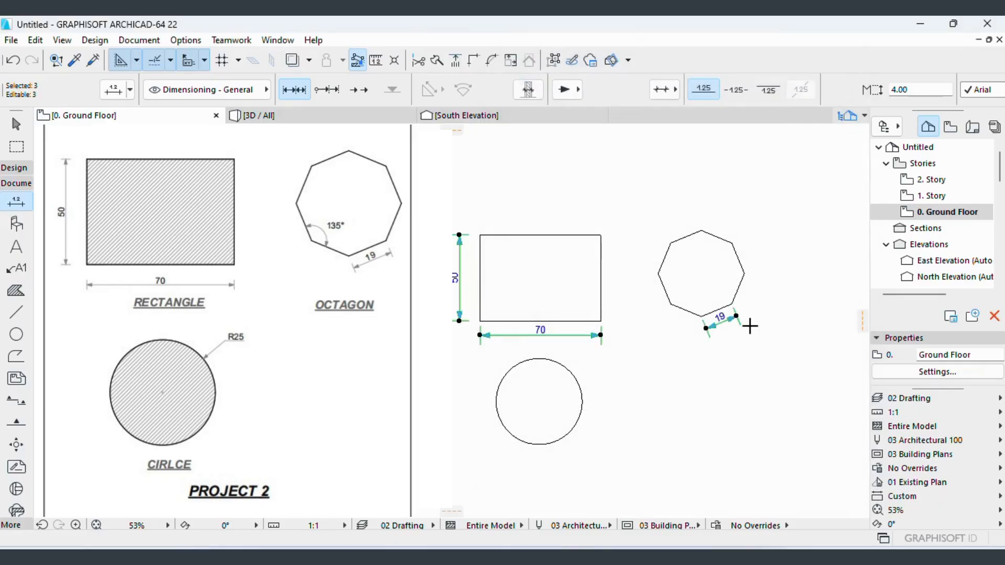
key("Escape")
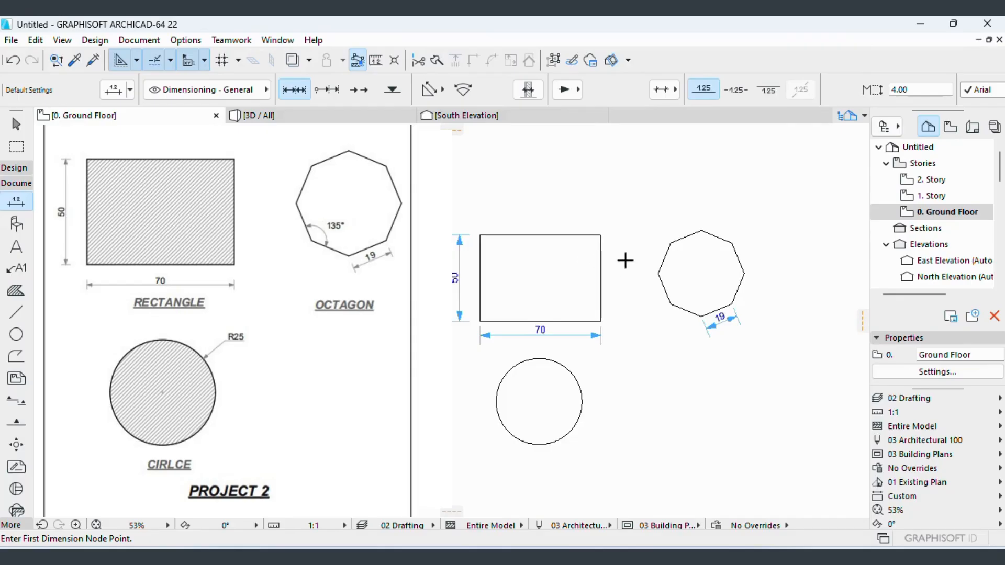
- Set the pointer arrowhead size of the two rectangle dimensions and the octagon side dimension to 2 mm
left_click(579, 335, "shift")
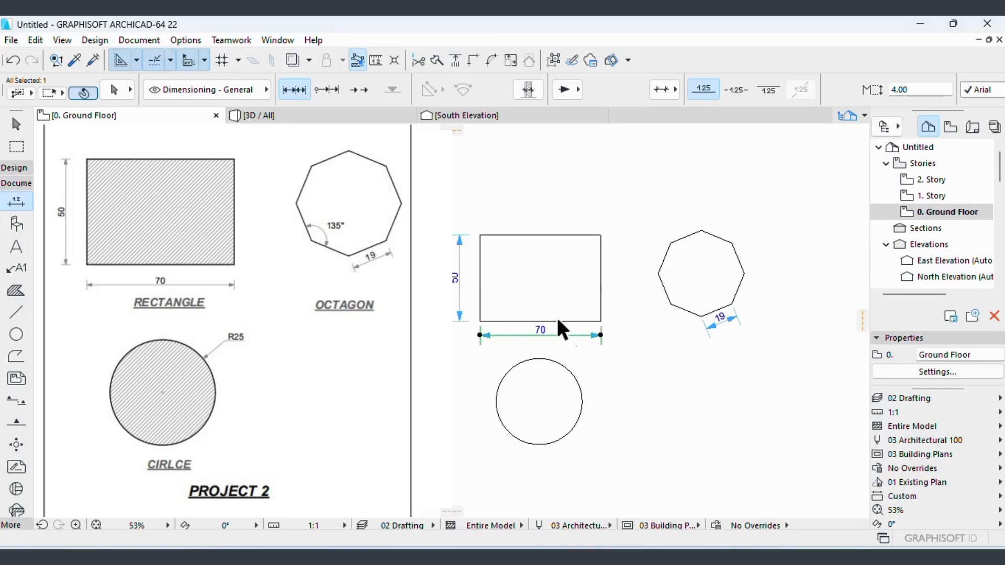
left_click(459, 250, "shift")
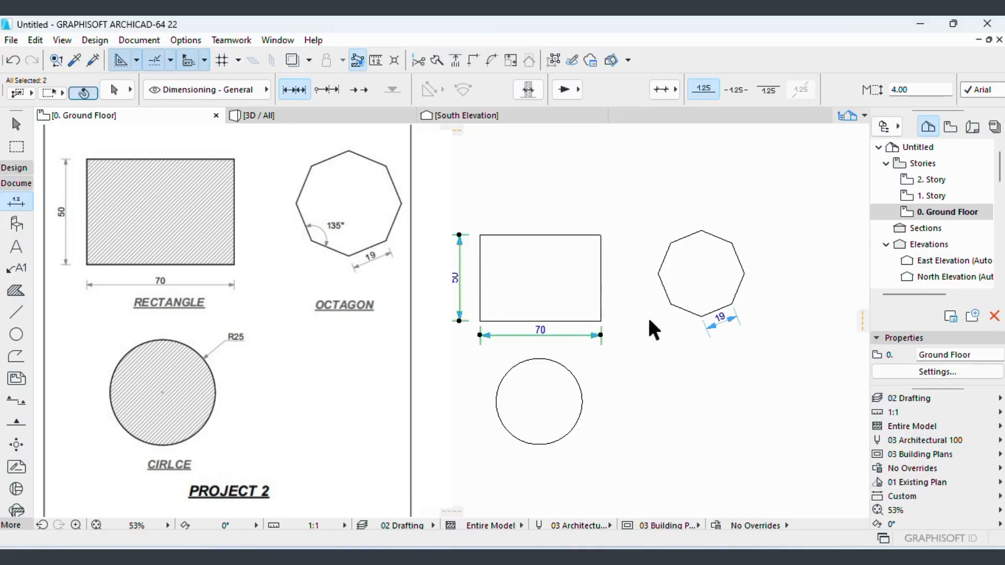
left_click(731, 320, "shift")
right_click(612, 161)
left_click(669, 172)
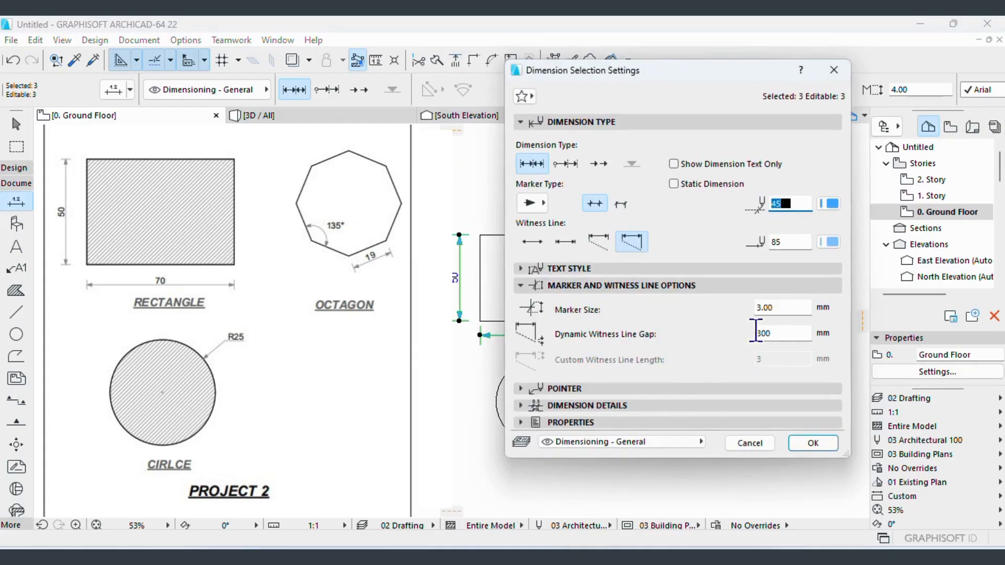
left_click(564, 392)
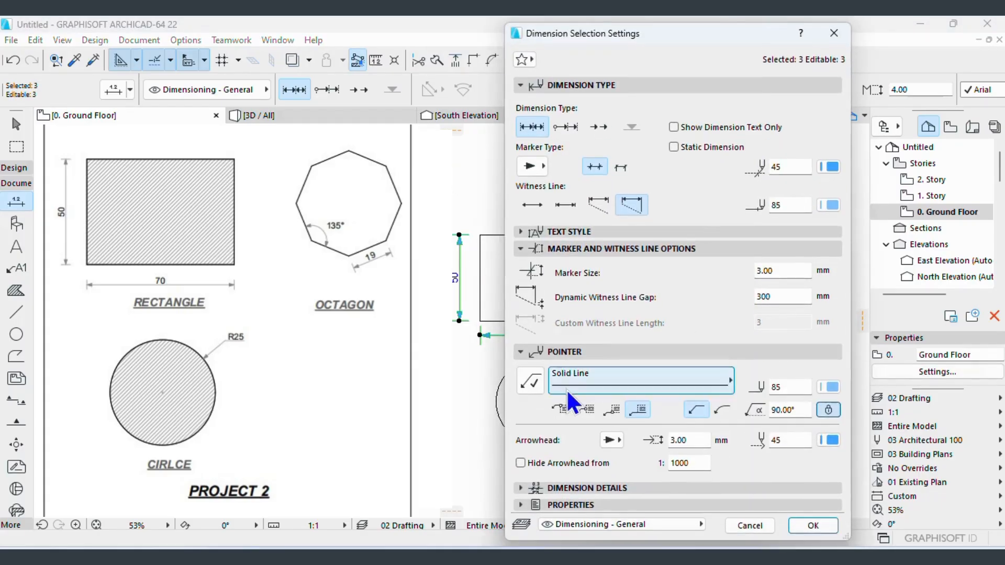
left_click(680, 440)
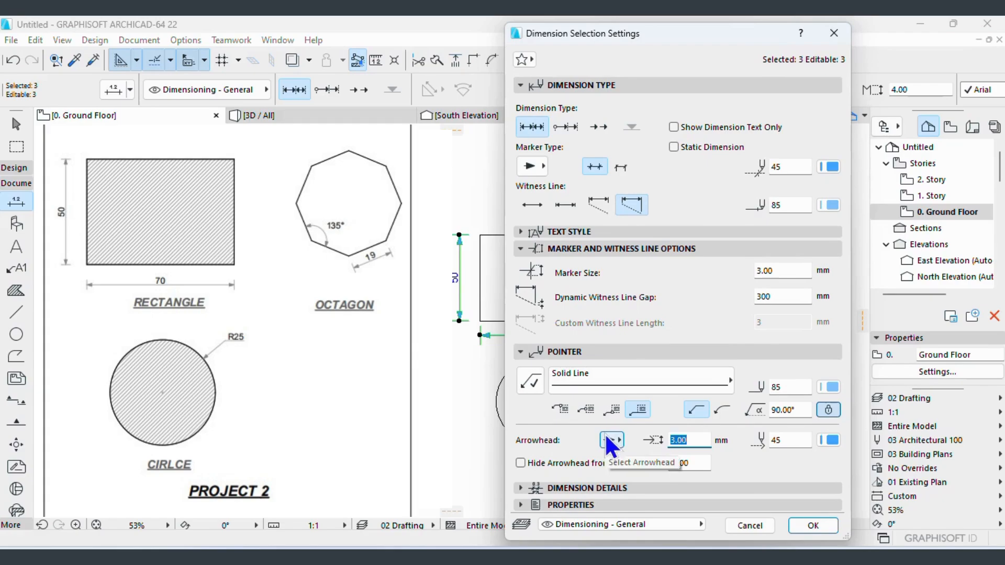
type("2")
left_click(808, 526)
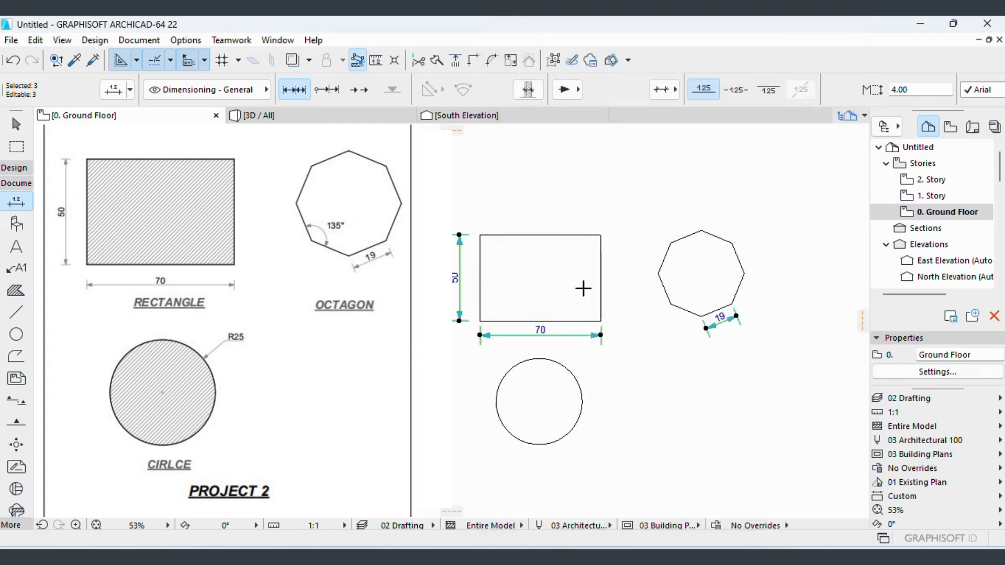
key("Escape")
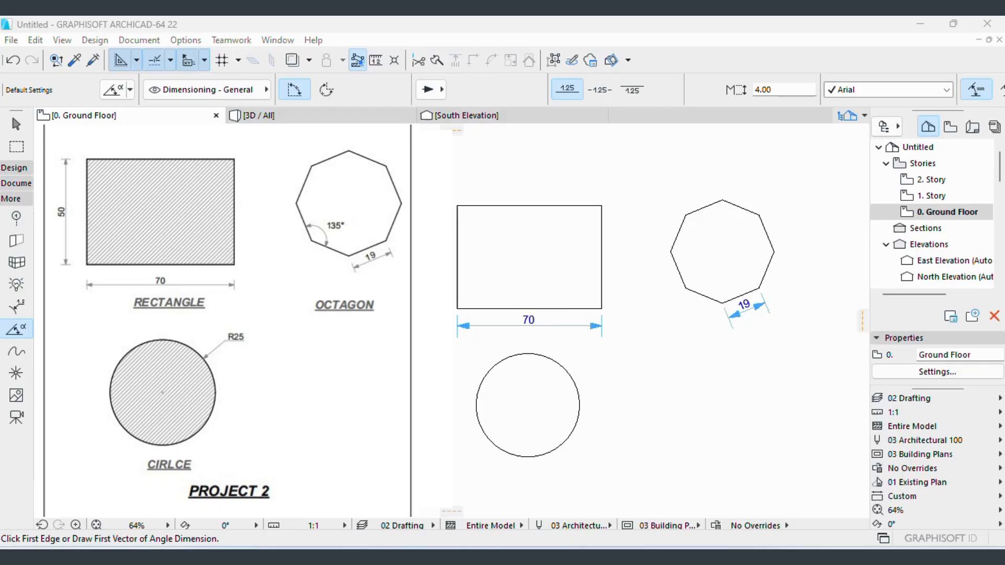
- Add a radial dimension with 4 mm text to the circle, placed just outside its upper-right edge
left_click(16, 306)
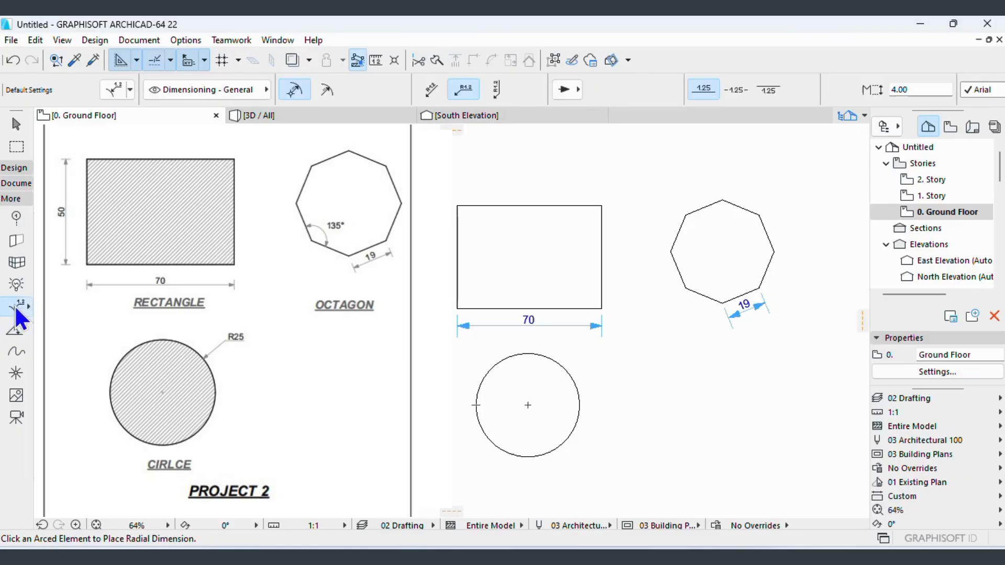
key("ctrl+t")
left_click_drag(213, 78, 610, 92)
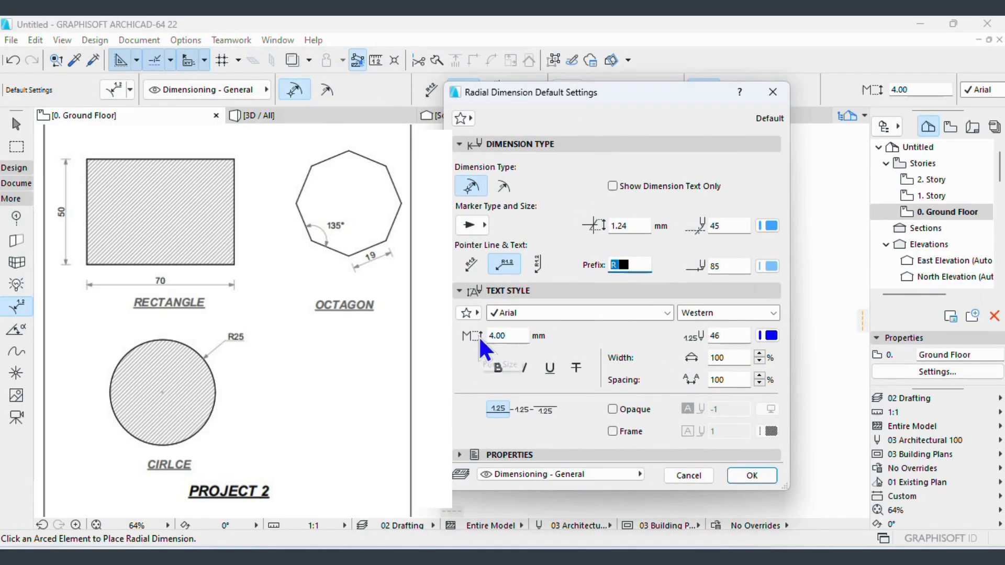
left_click(518, 336)
left_click(752, 473)
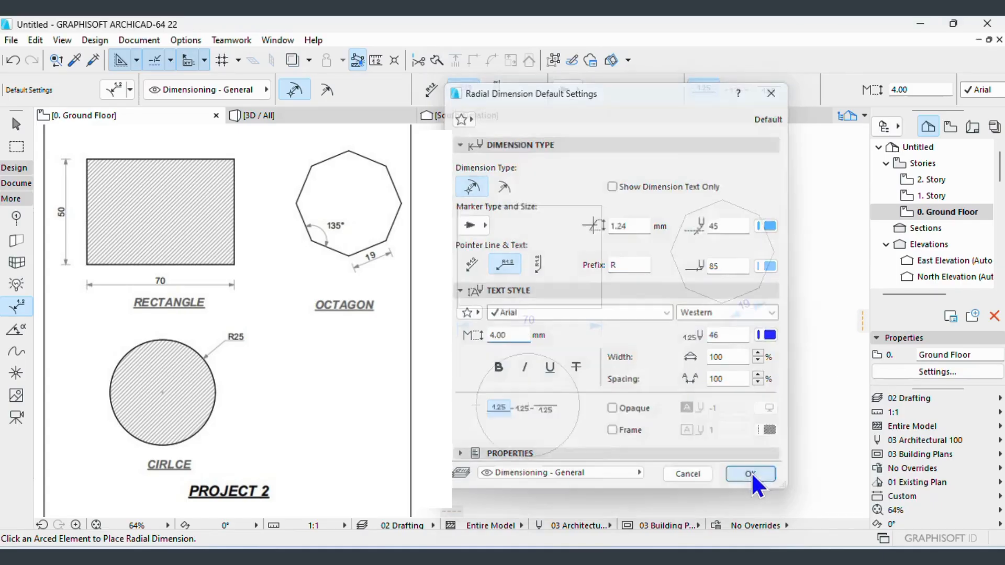
left_click(574, 383)
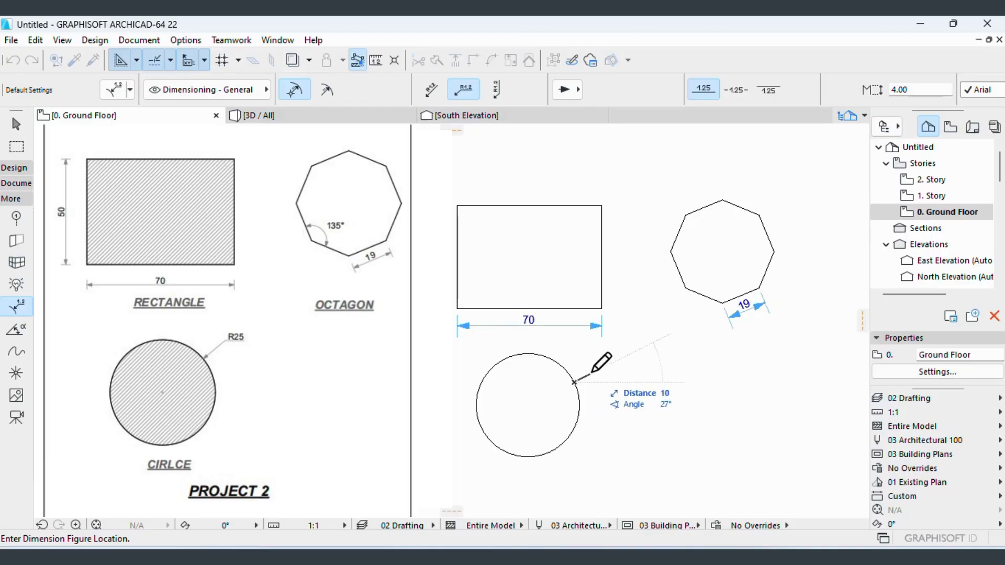
left_click(592, 372)
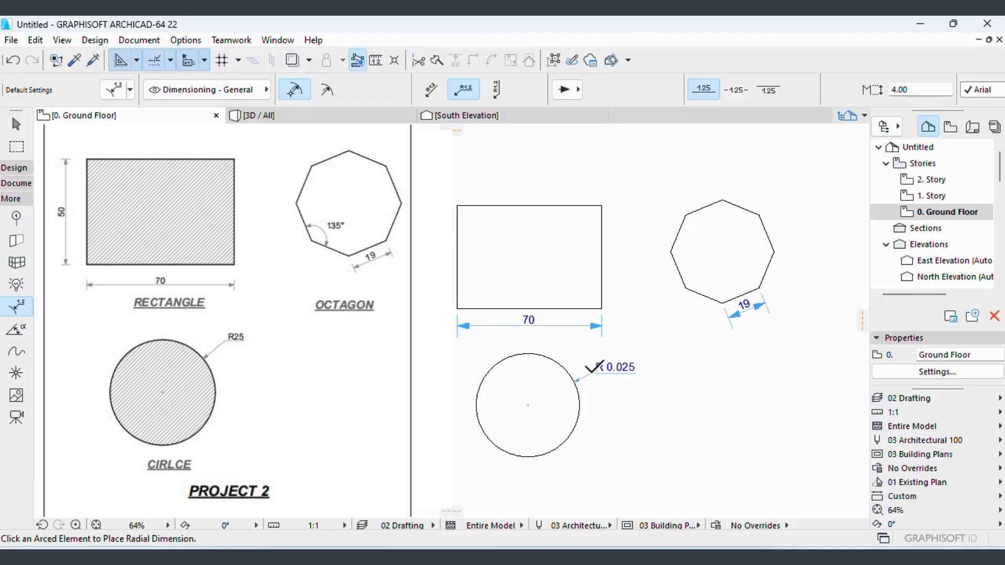
- Replace the measured value of the circle's radial dimension with the custom text "R 25"
left_click(621, 360)
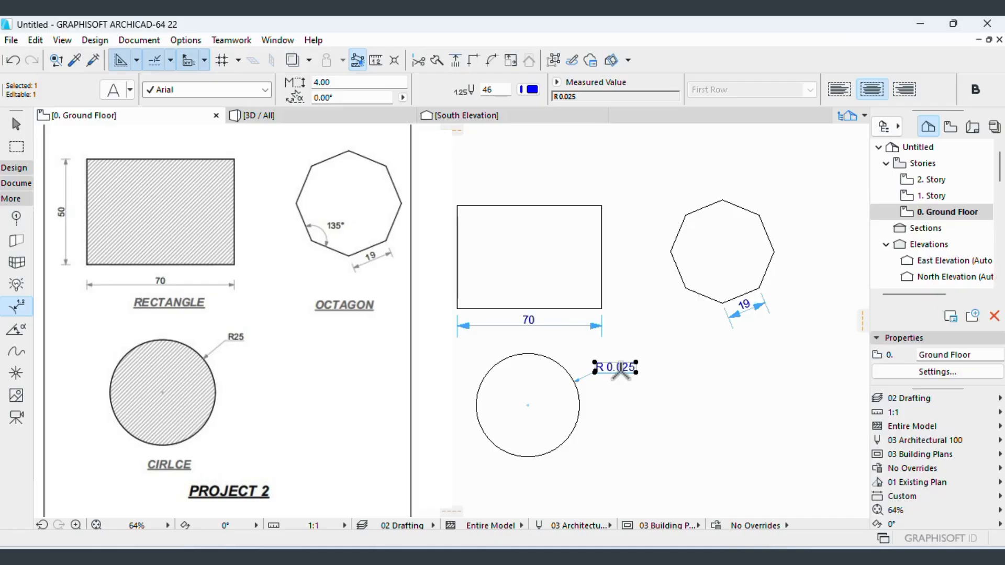
key("Escape")
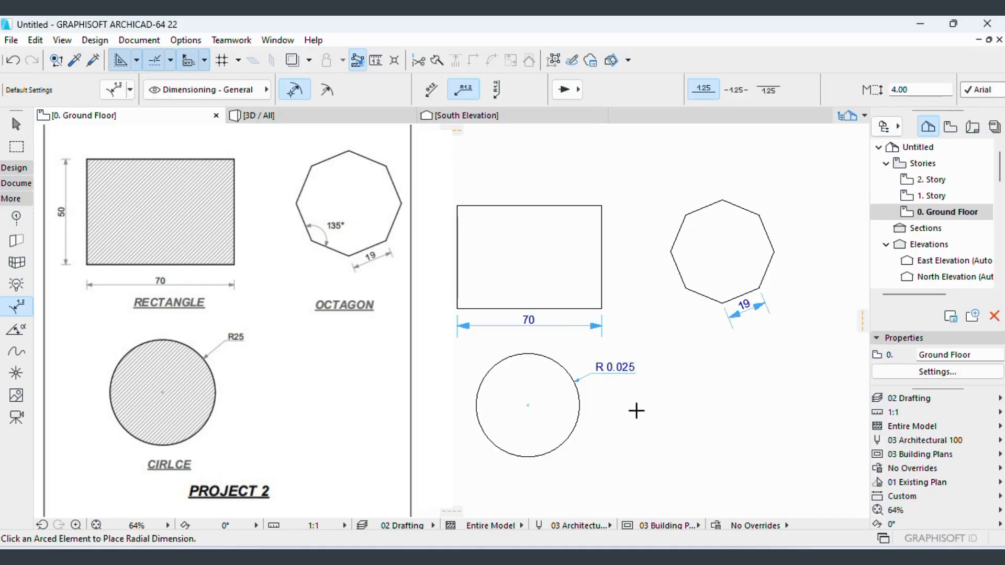
left_click(620, 369)
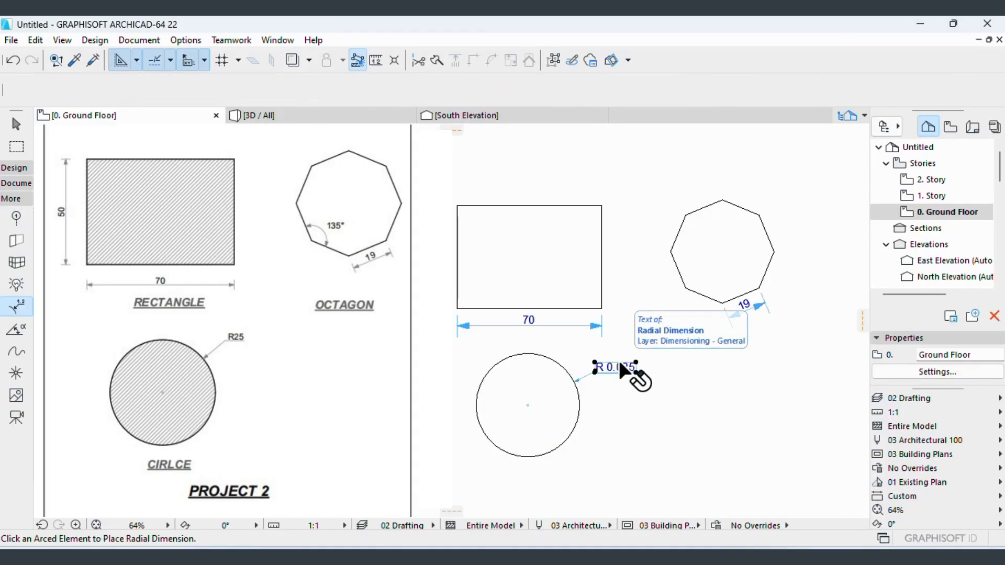
right_click(618, 399)
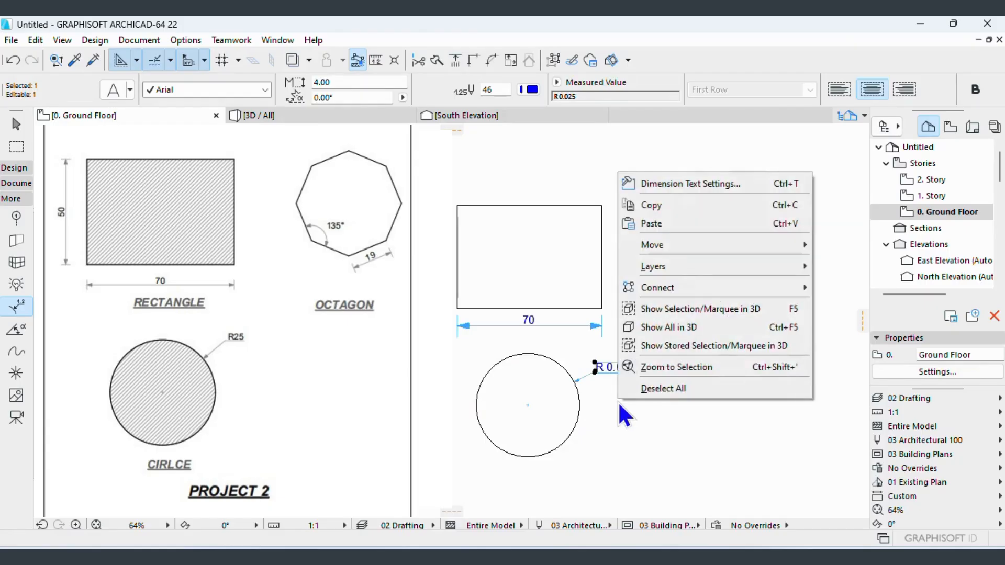
left_click(693, 184)
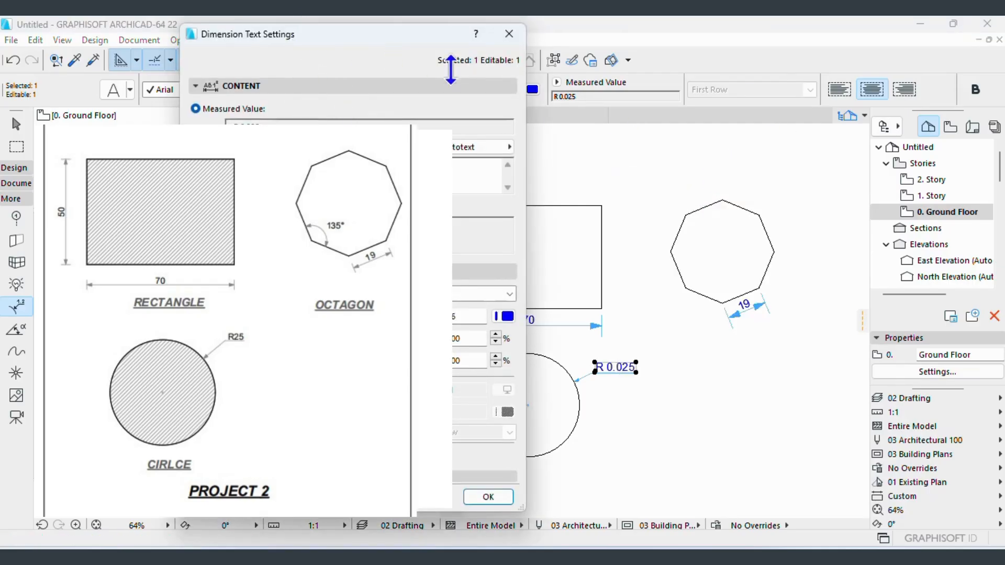
left_click_drag(303, 41, 617, 88)
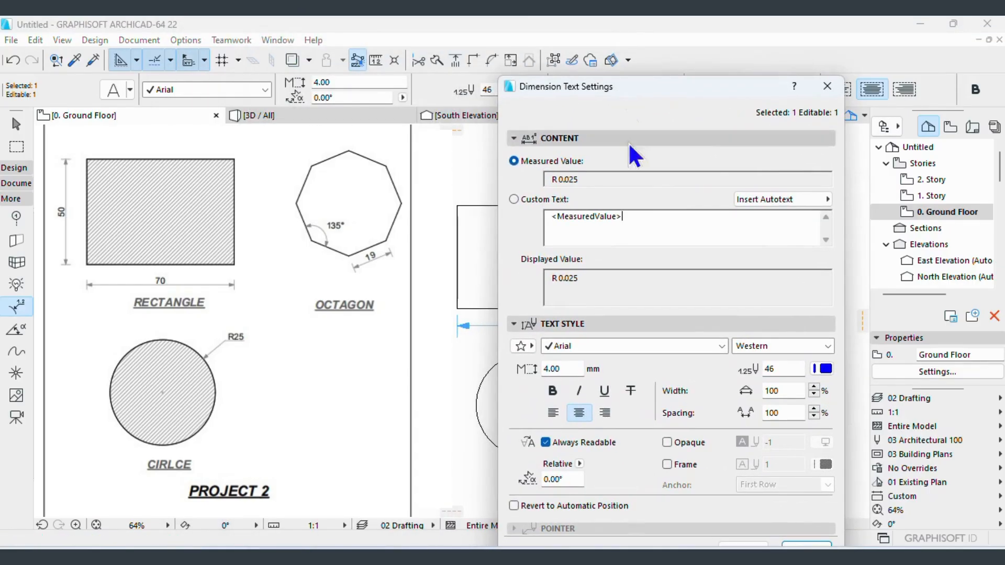
left_click_drag(631, 221, 514, 215)
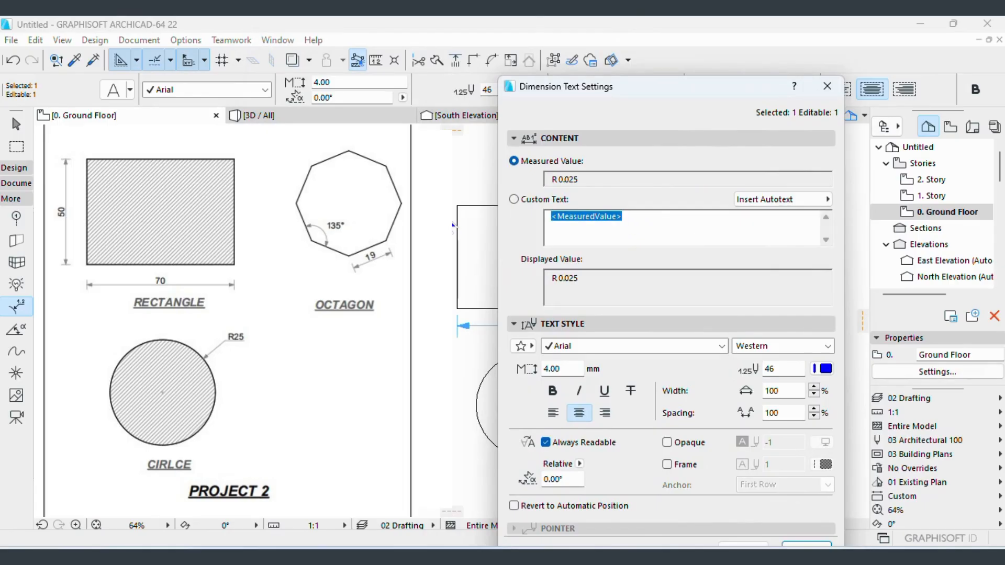
type("R 25")
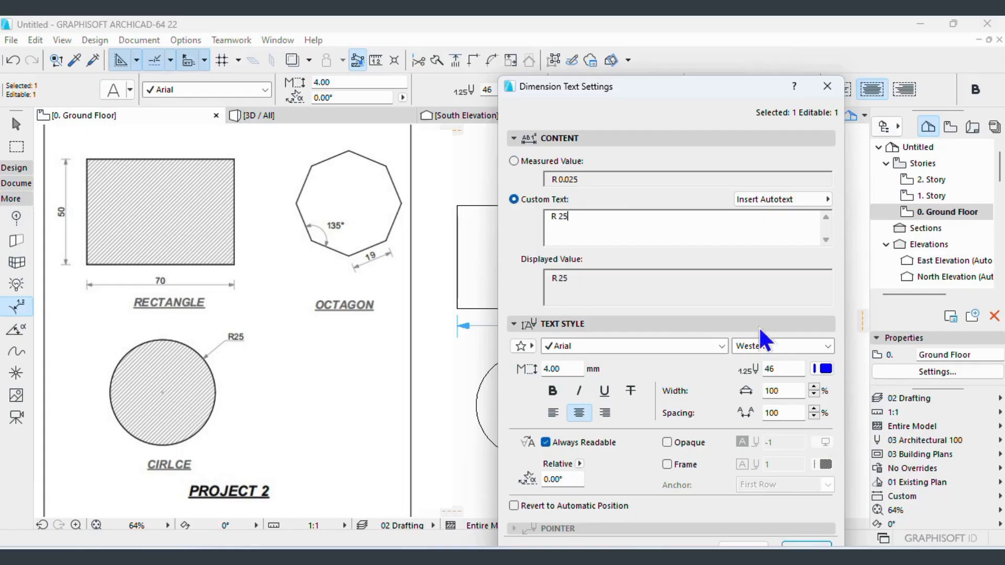
left_click_drag(713, 89, 731, 35)
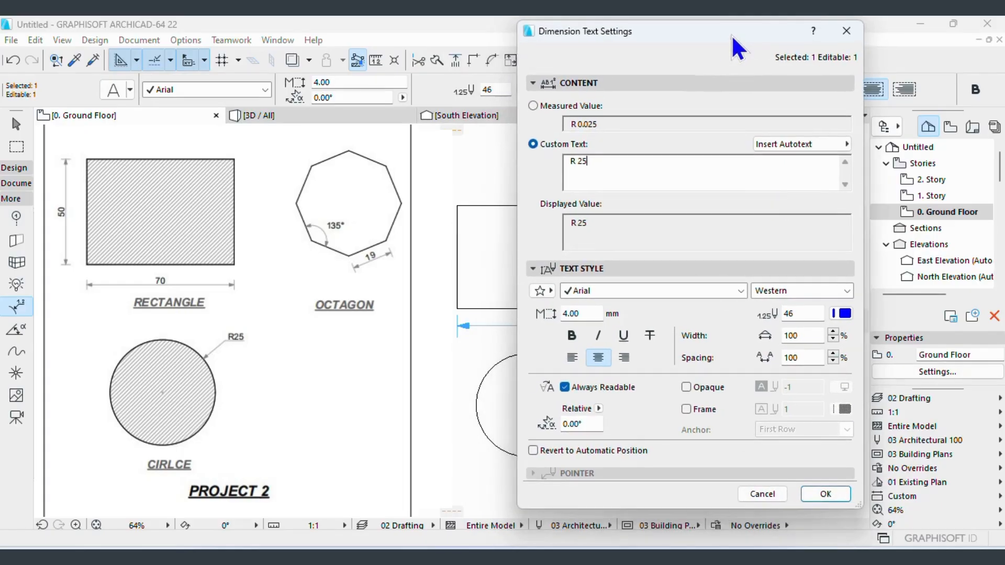
left_click(826, 494)
left_click(638, 343)
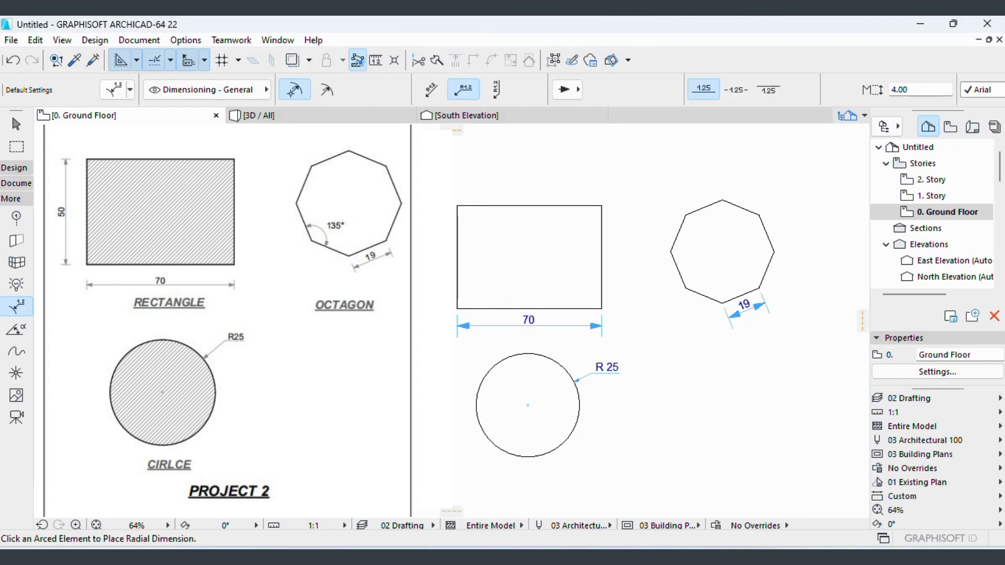
- Add an angle dimension with 4 mm text inside the octagon's lower-left corner, between the two adjoining sides
double_click(16, 329)
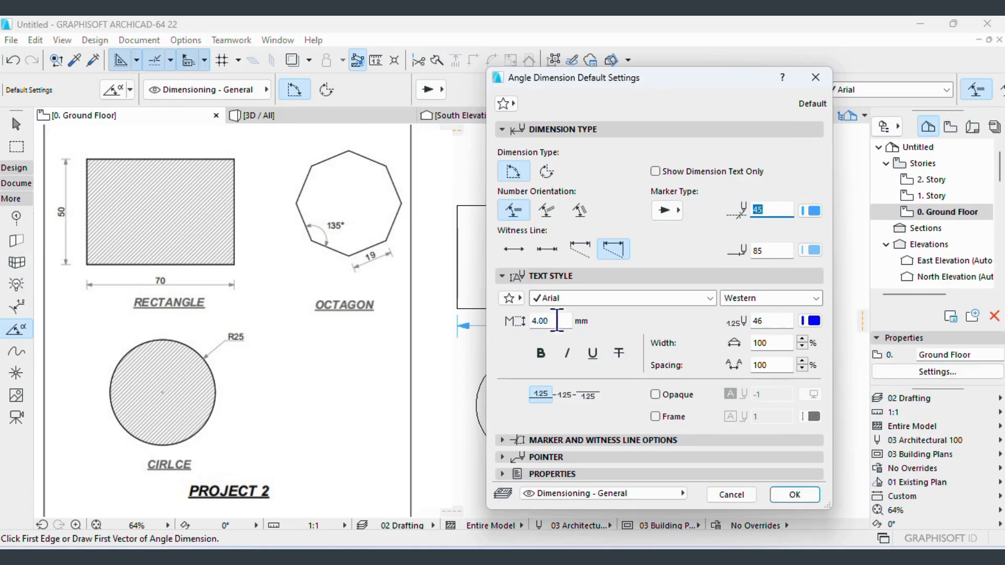
left_click_drag(557, 320, 516, 323)
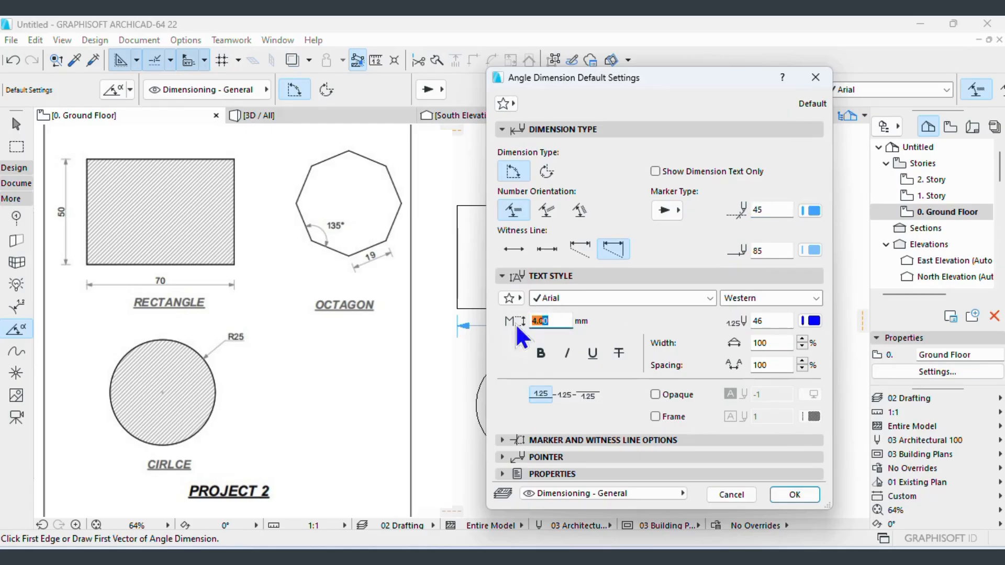
left_click(792, 494)
scroll(675, 266, "up", 4)
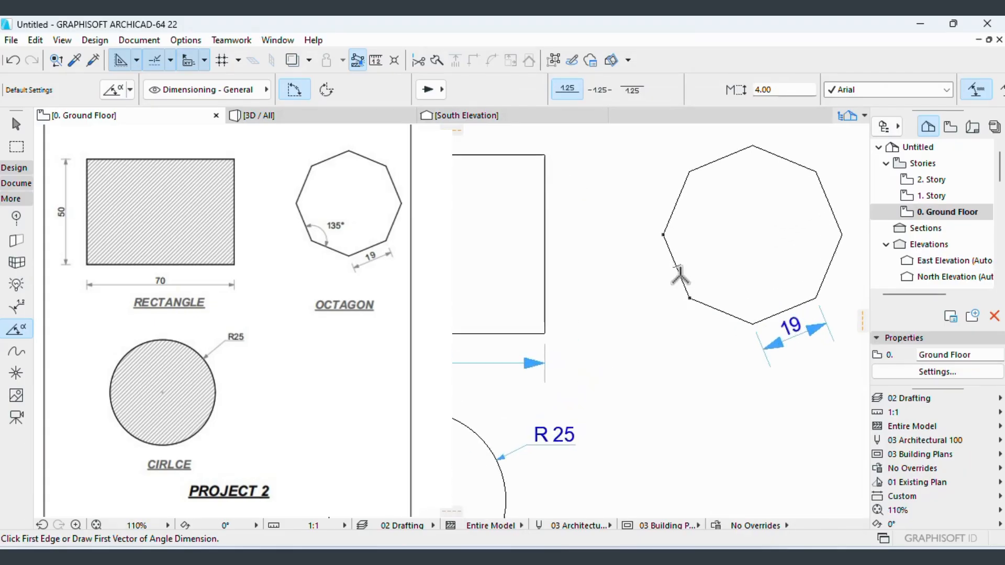
left_click(676, 267)
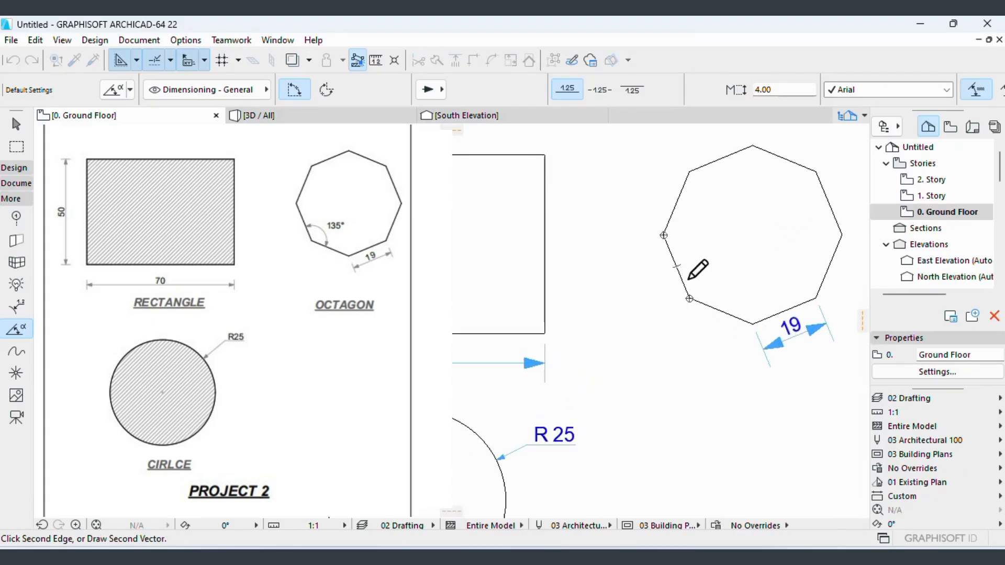
left_click(715, 309)
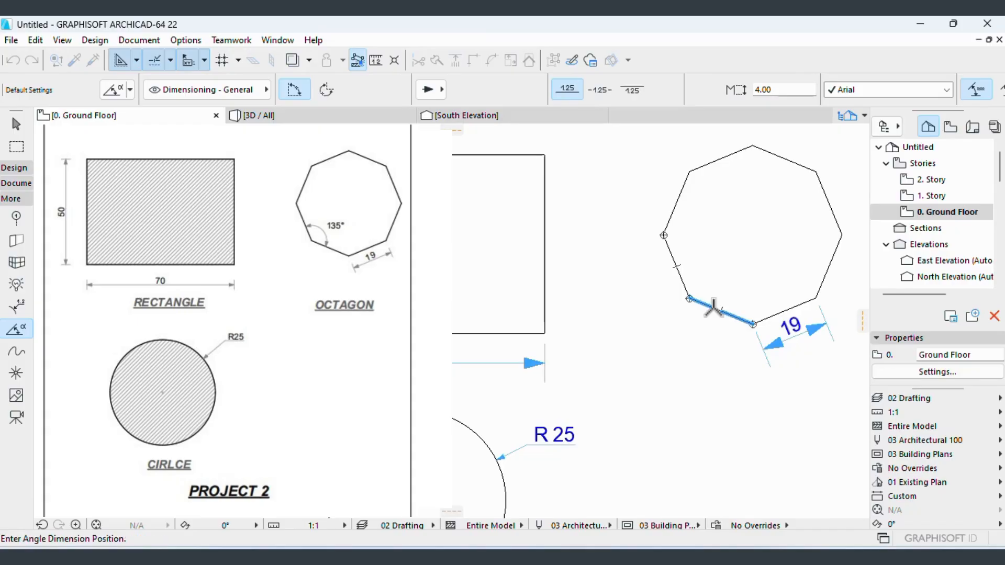
left_click(708, 277)
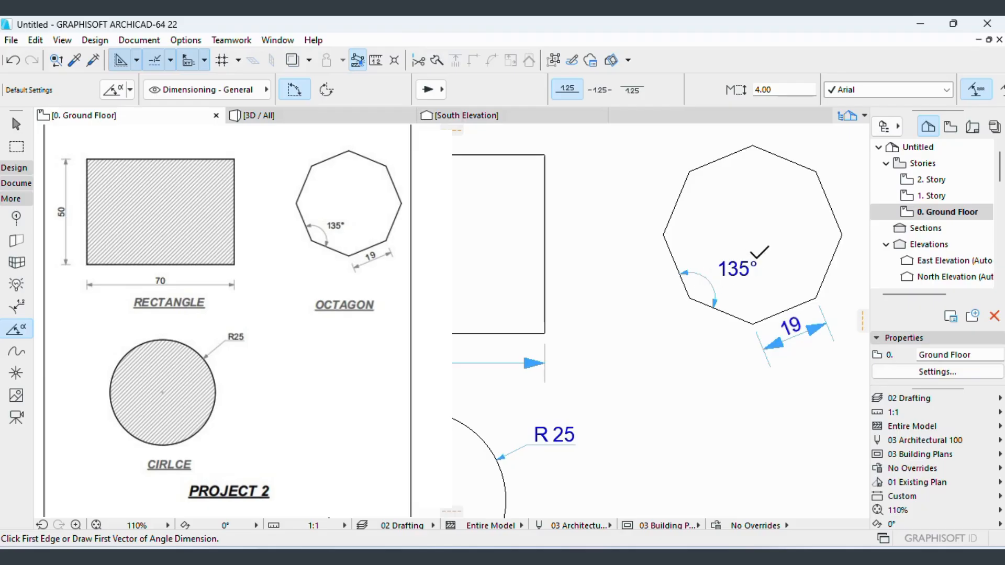
- Set the default font size of the Text tool to 5 mm
scroll(667, 271, "down", 2)
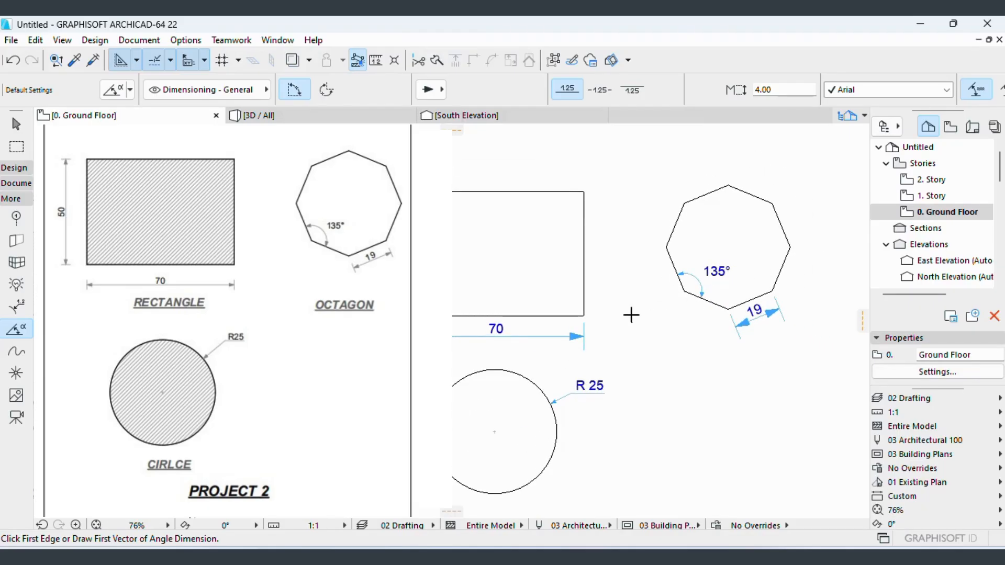
scroll(634, 313, "down", 1)
scroll(640, 314, "down", 1)
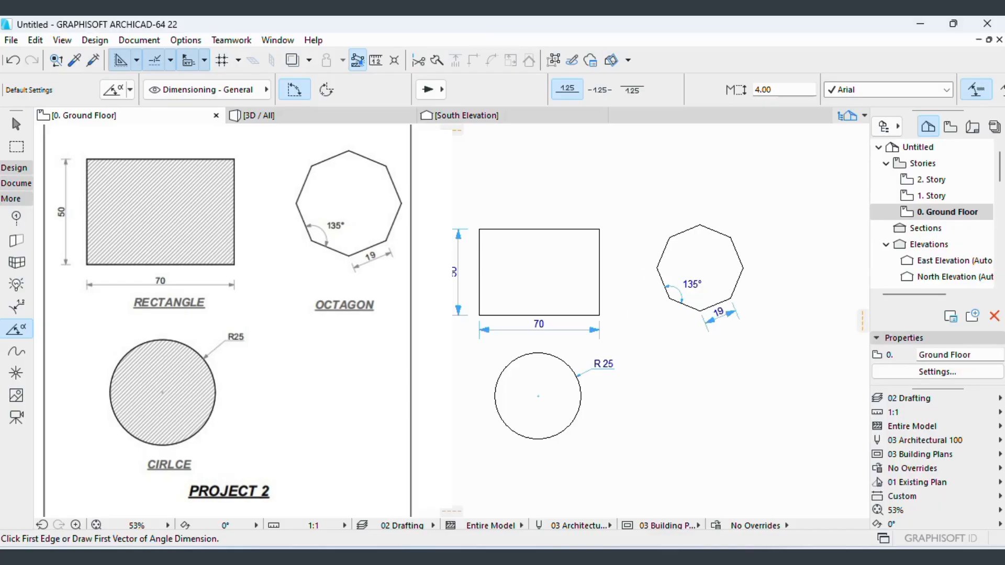
left_click(16, 184)
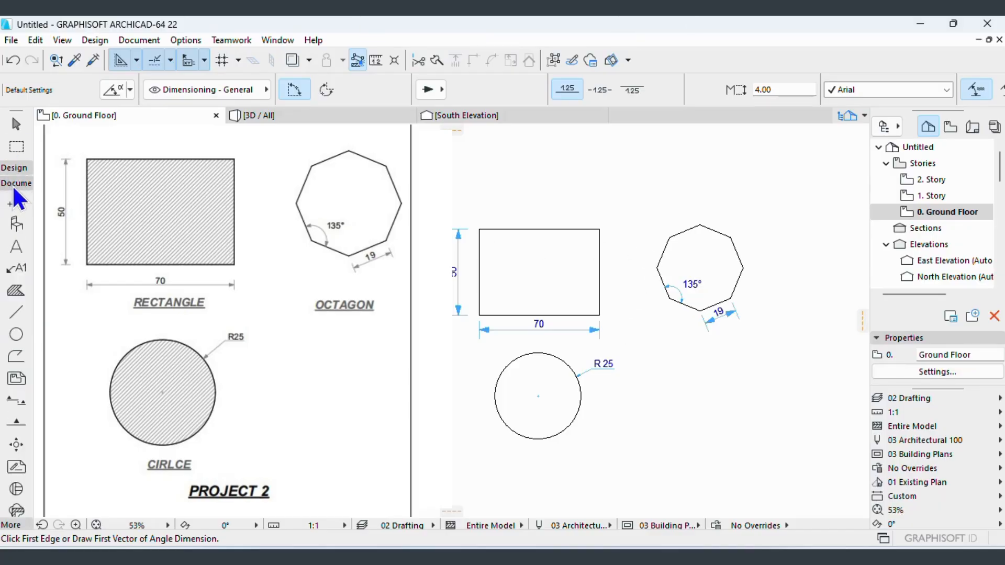
left_click(17, 249)
double_click(17, 254)
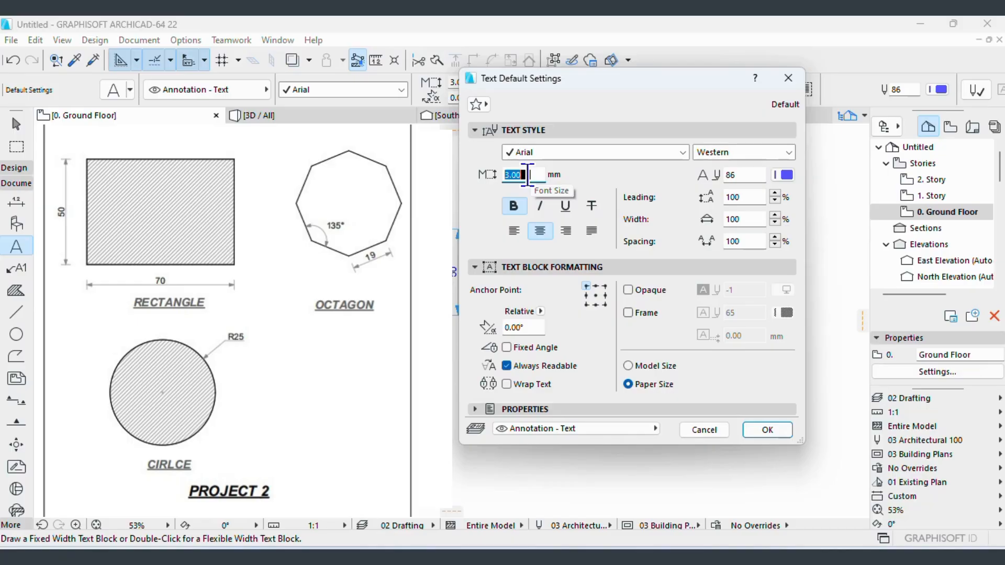
type("5.00")
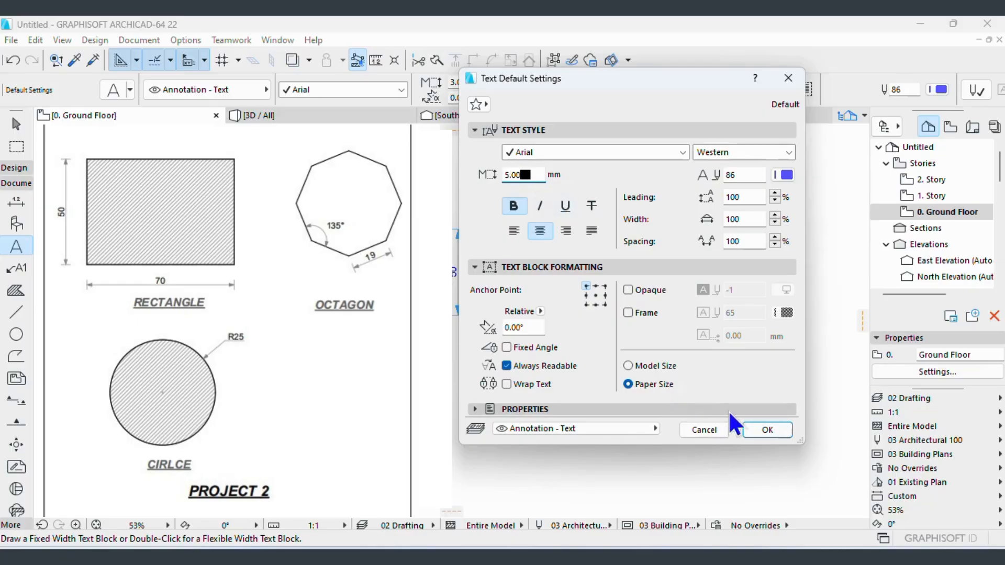
left_click(766, 430)
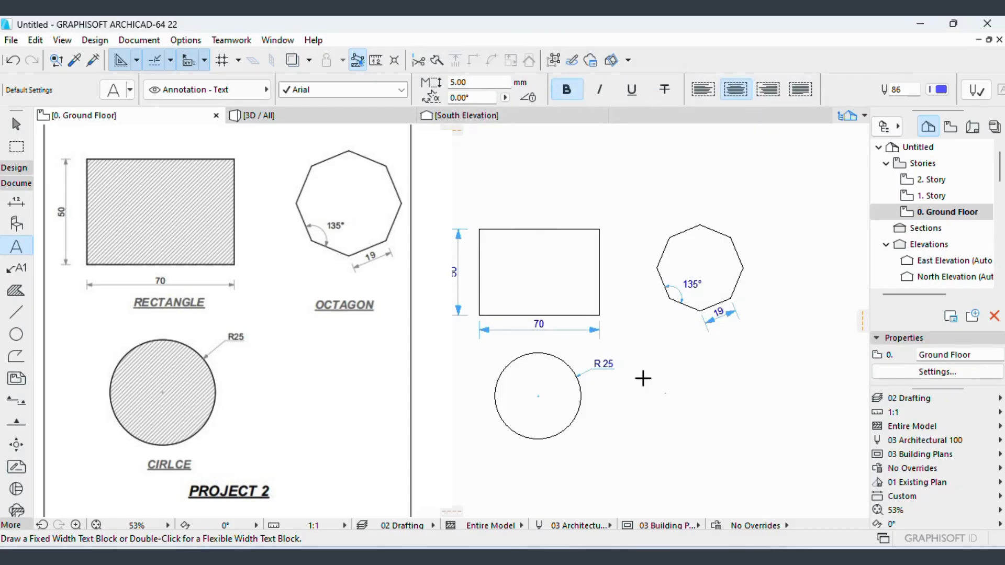
- Place the label "RECTANGLE" below the rectangle's width dimension and format it italic and underlined
left_click(497, 339)
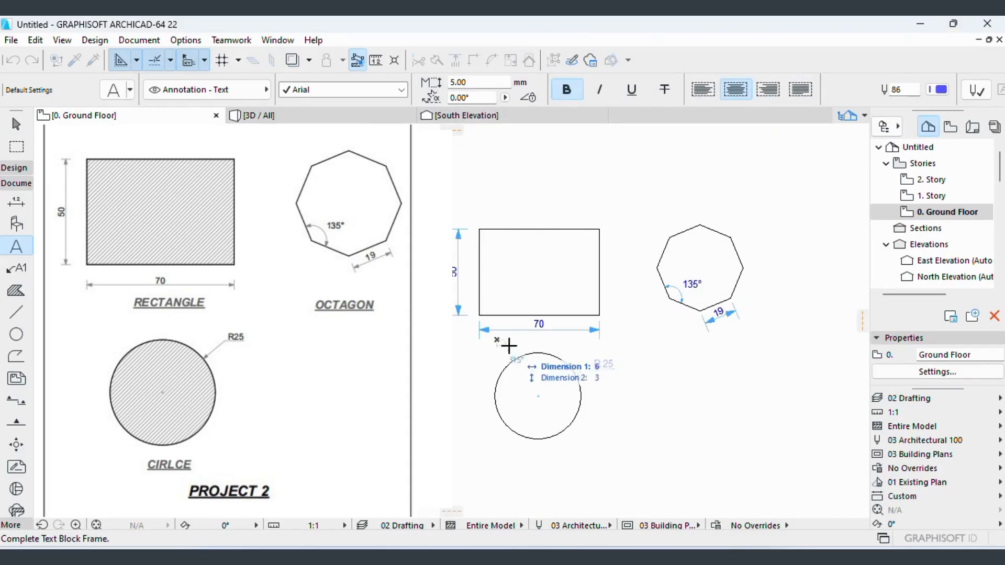
left_click(600, 351)
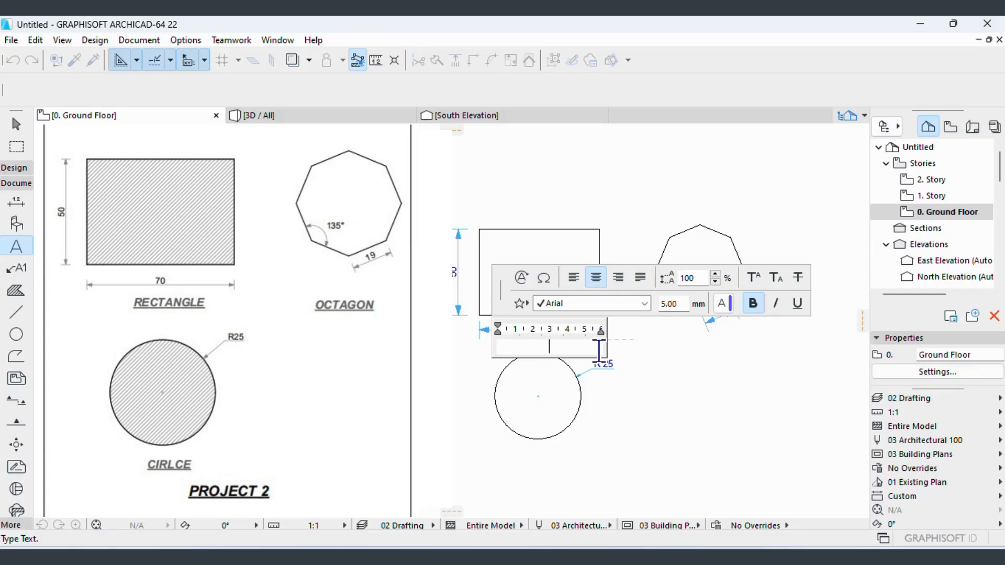
type("RECTANGLE")
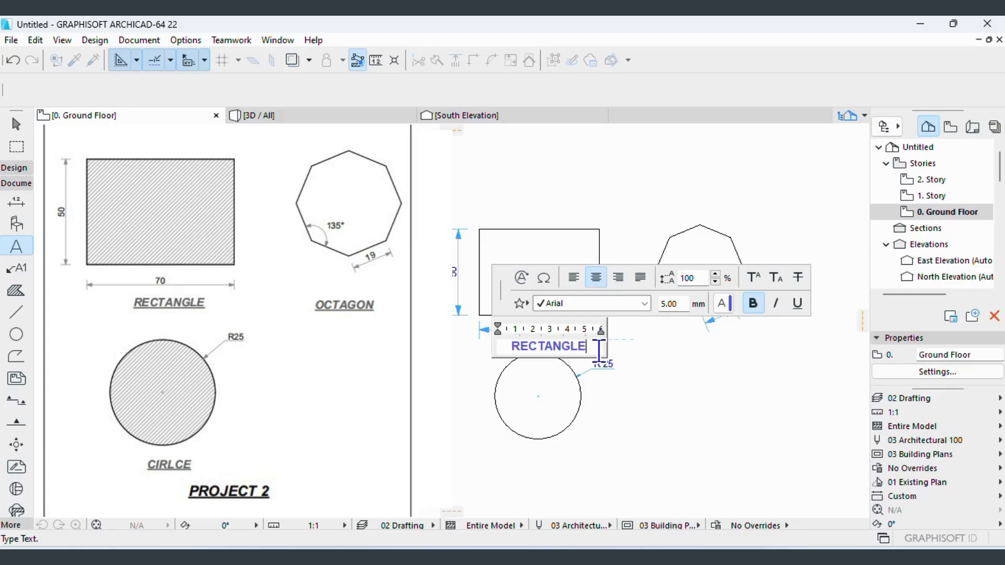
left_click_drag(590, 344, 473, 339)
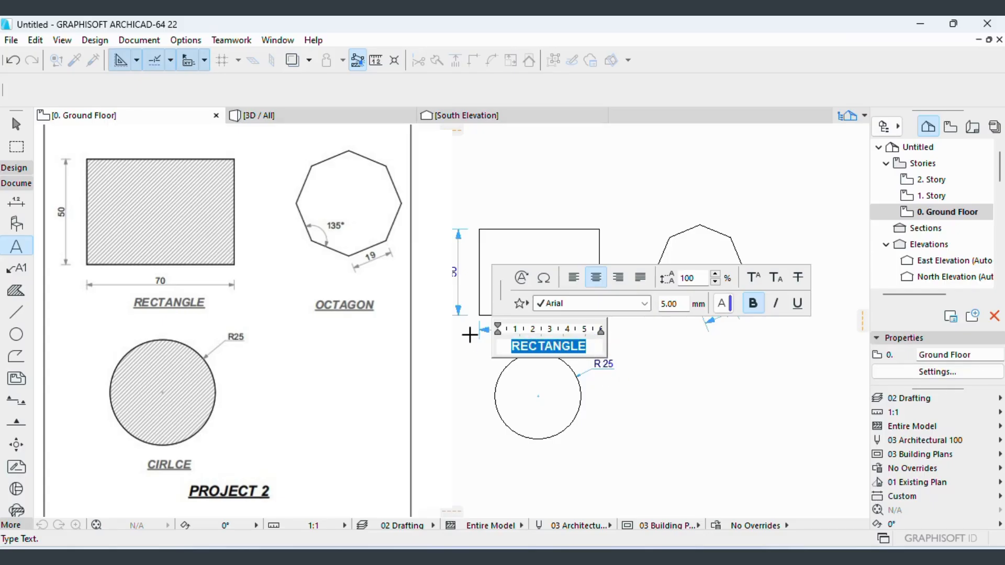
left_click(774, 304)
left_click(803, 306)
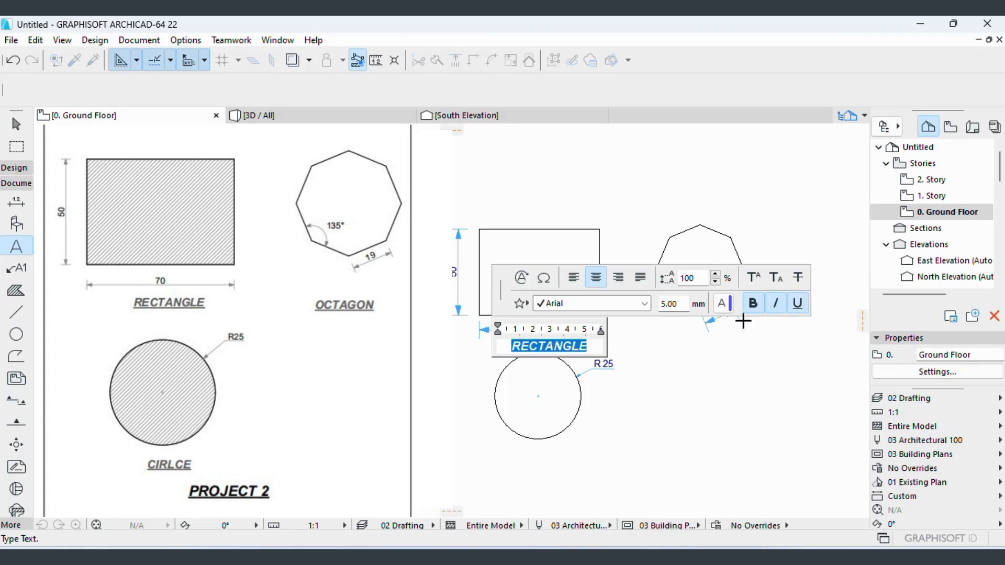
left_click(655, 359)
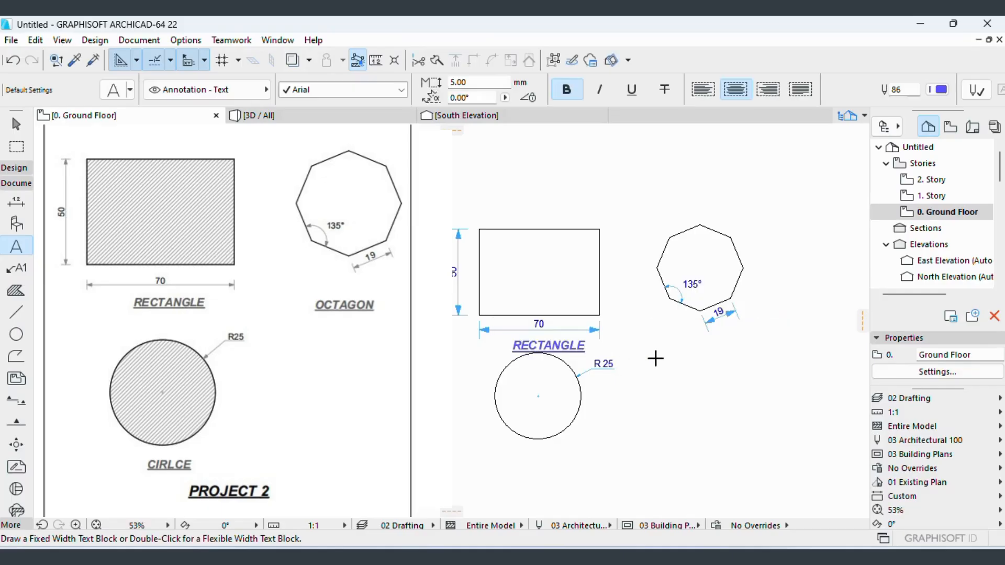
left_click_drag(639, 439, 474, 357, "shift")
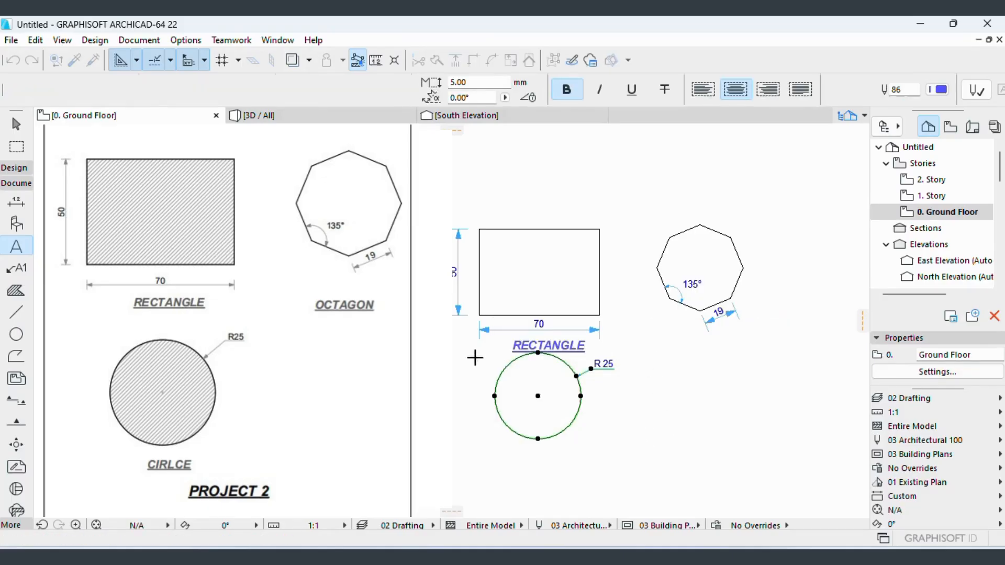
key("ctrl+d")
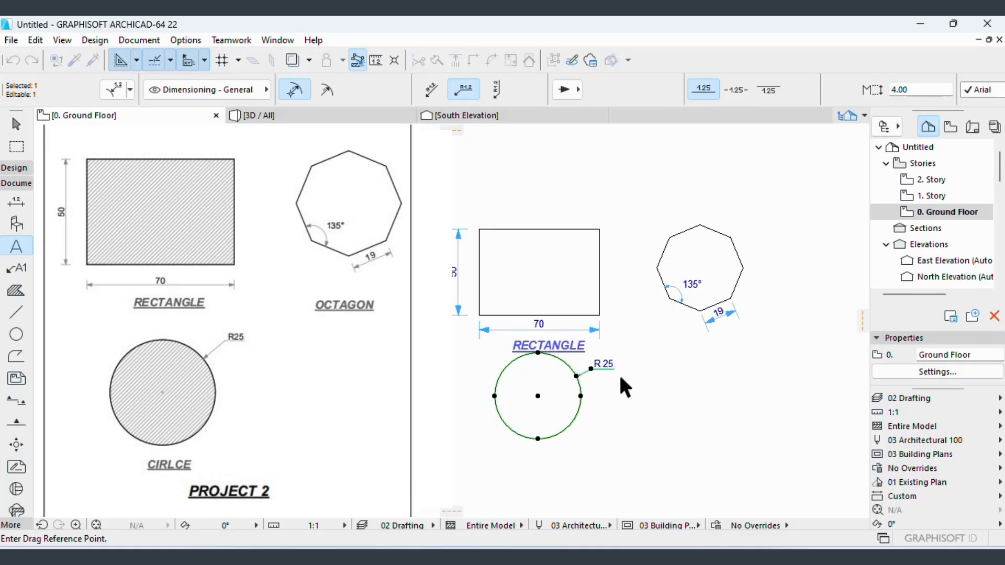
key("Escape")
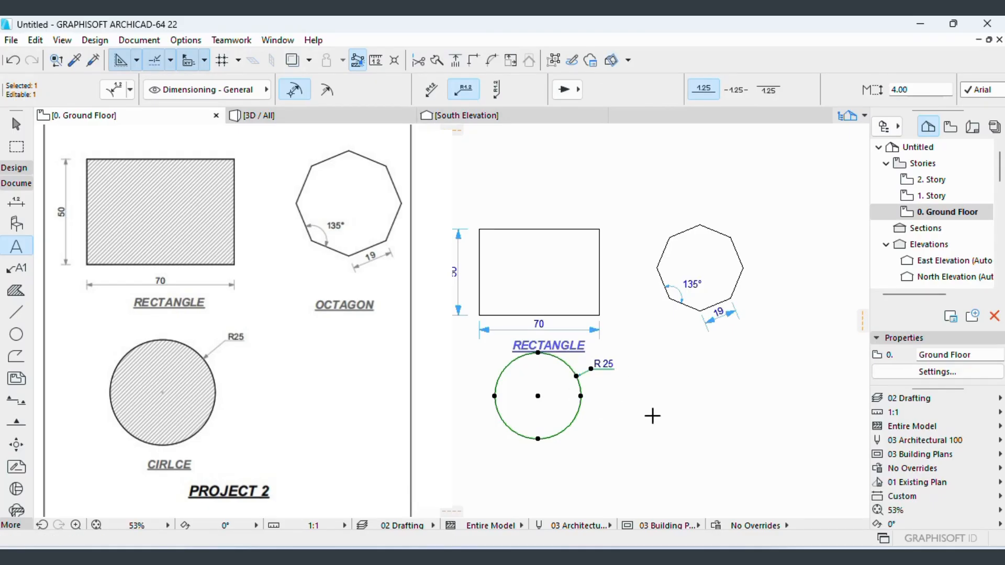
key("Escape")
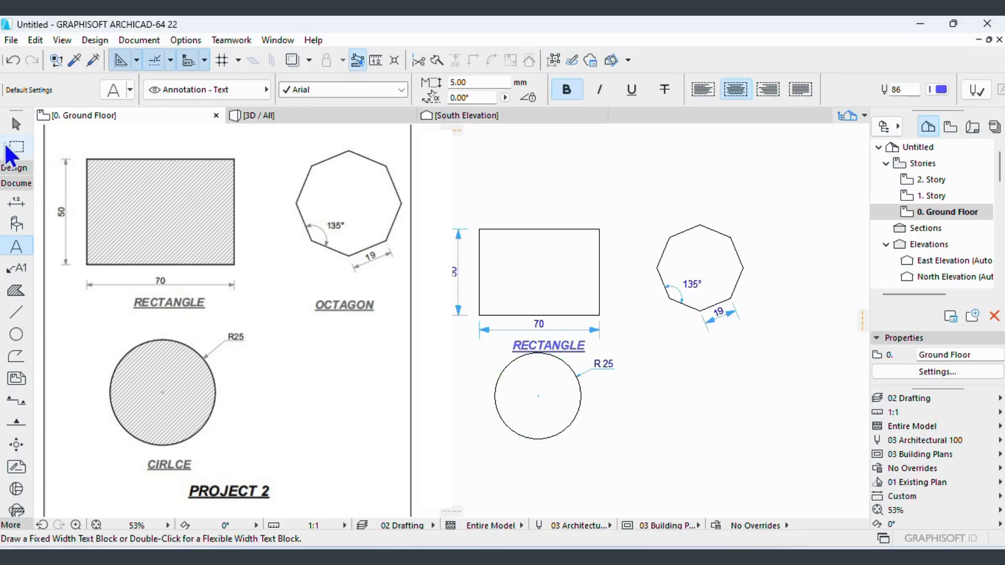
- Move the circle together with its radial dimension straight down, clear of the "RECTANGLE" label
left_click(18, 124)
left_click_drag(634, 436, 458, 361)
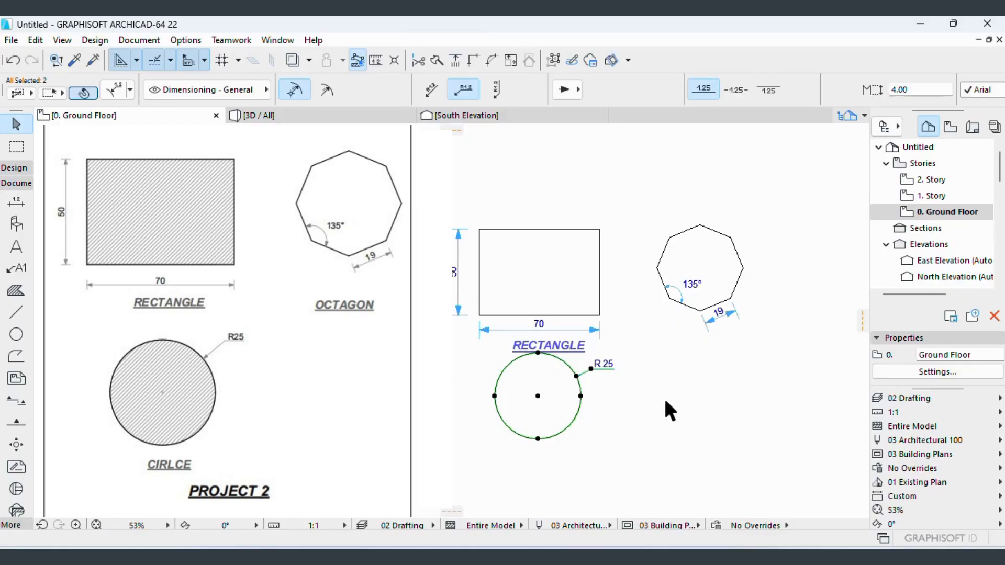
right_click(621, 399)
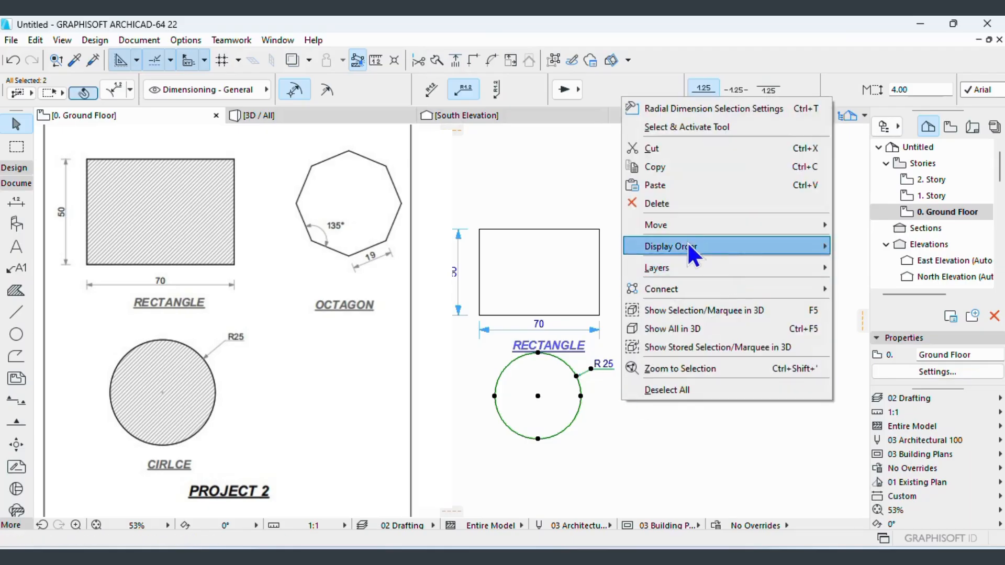
mouse_move(671, 232)
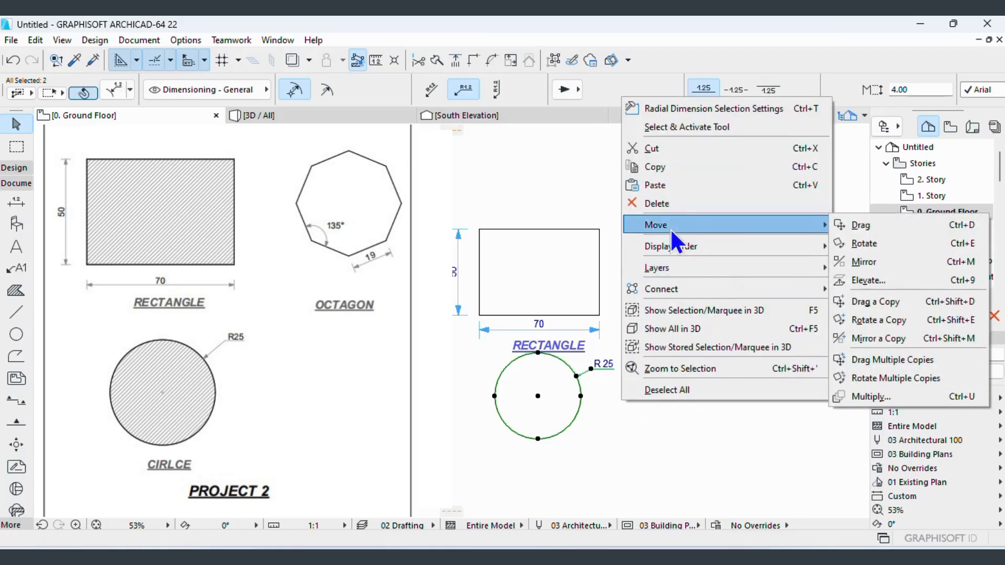
left_click(875, 227)
left_click(592, 384)
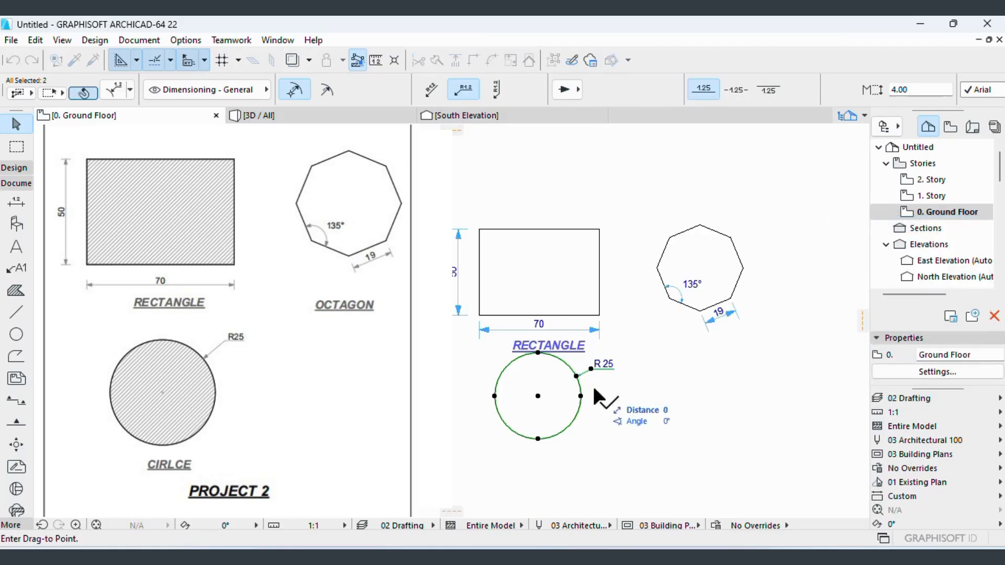
left_click(592, 417)
left_click(701, 378)
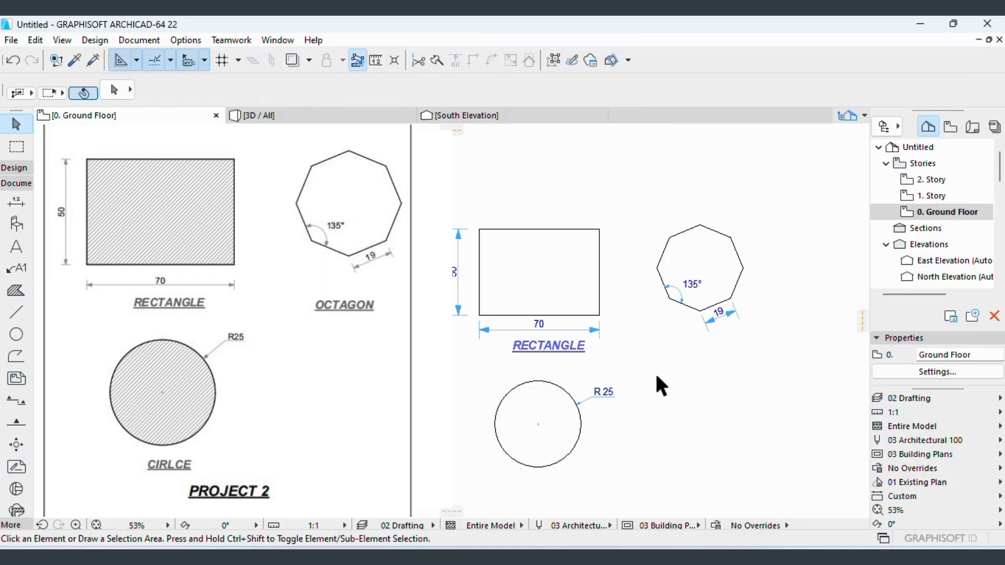
- Place a copy of the "RECTANGLE" label directly below the circle
left_click(546, 348)
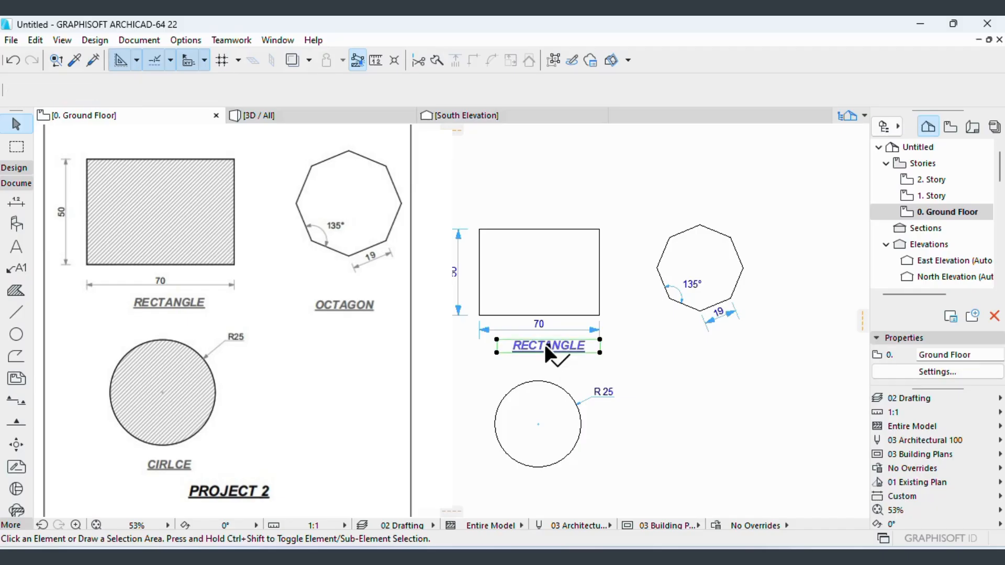
right_click(653, 359)
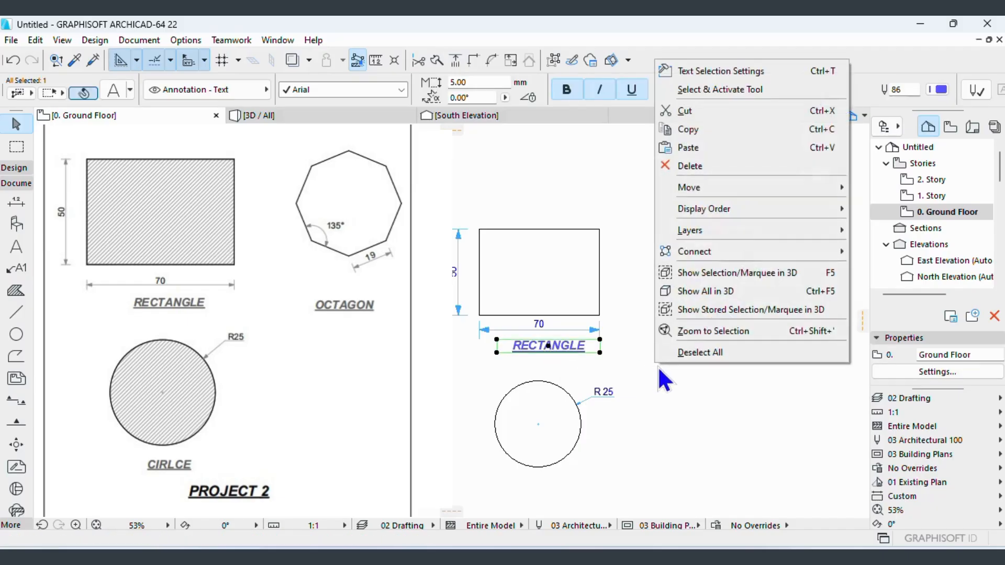
mouse_move(718, 190)
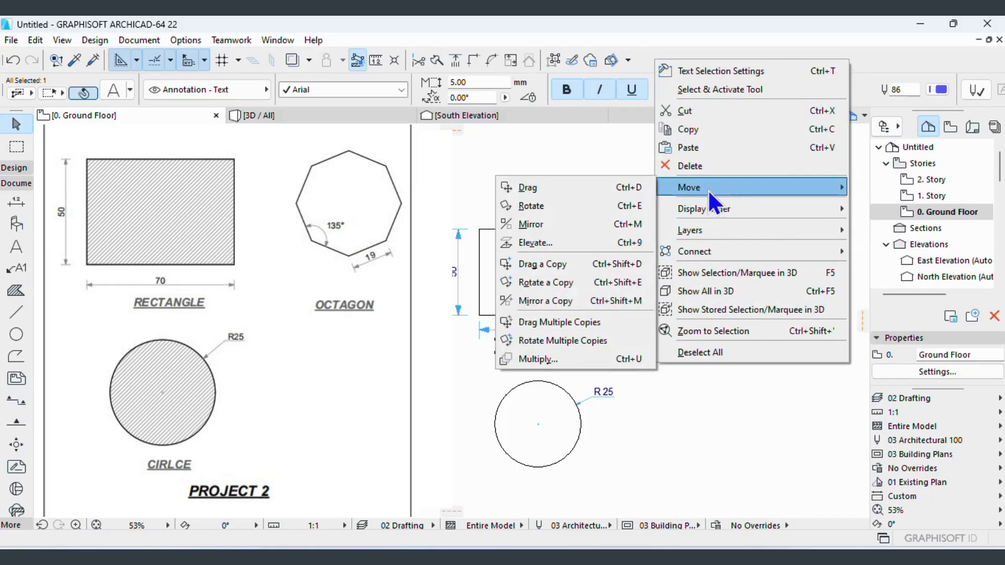
left_click(557, 268)
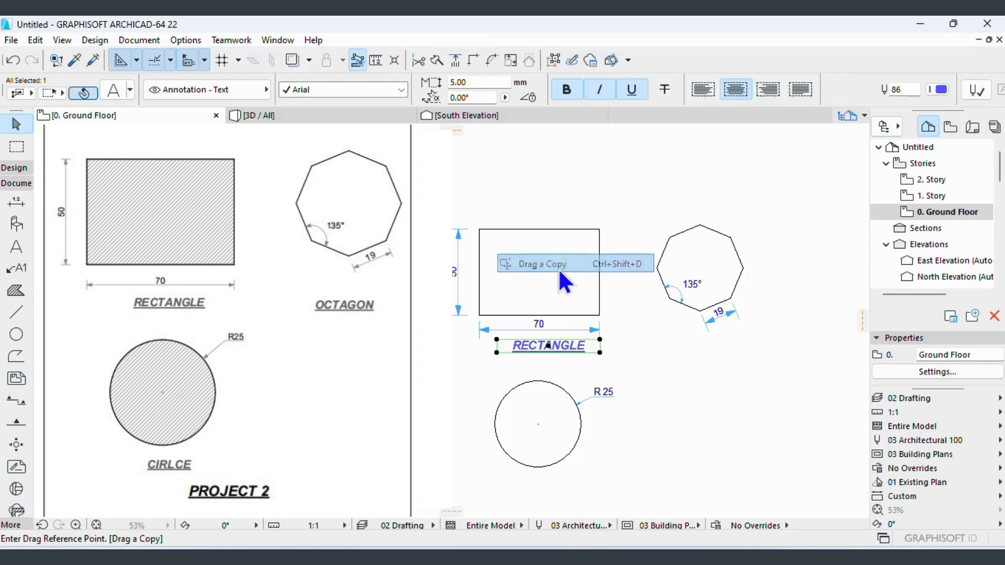
left_click(564, 347)
left_click(564, 484)
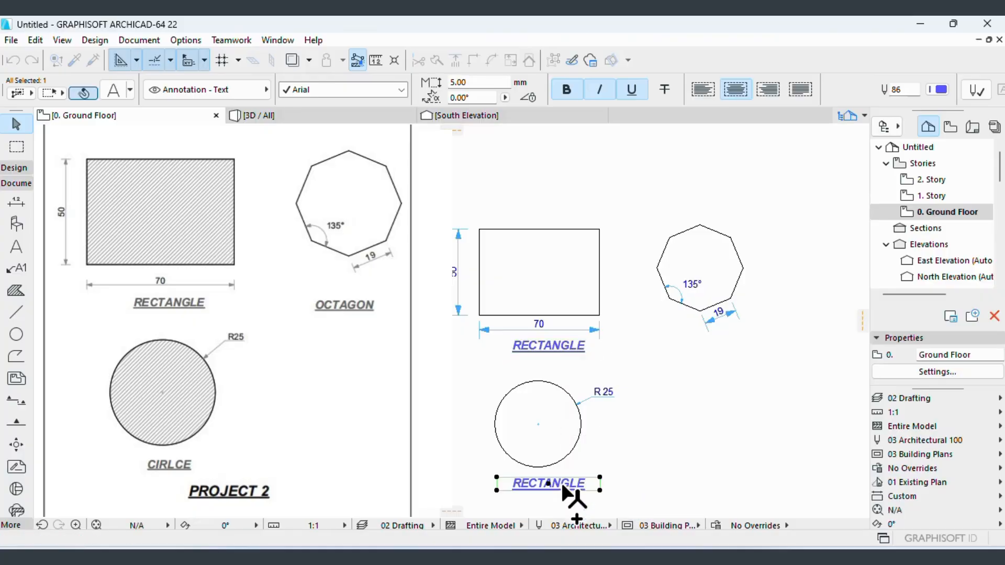
- Replace the text of the copied label below the circle with "CIRCLE"
right_click(612, 426)
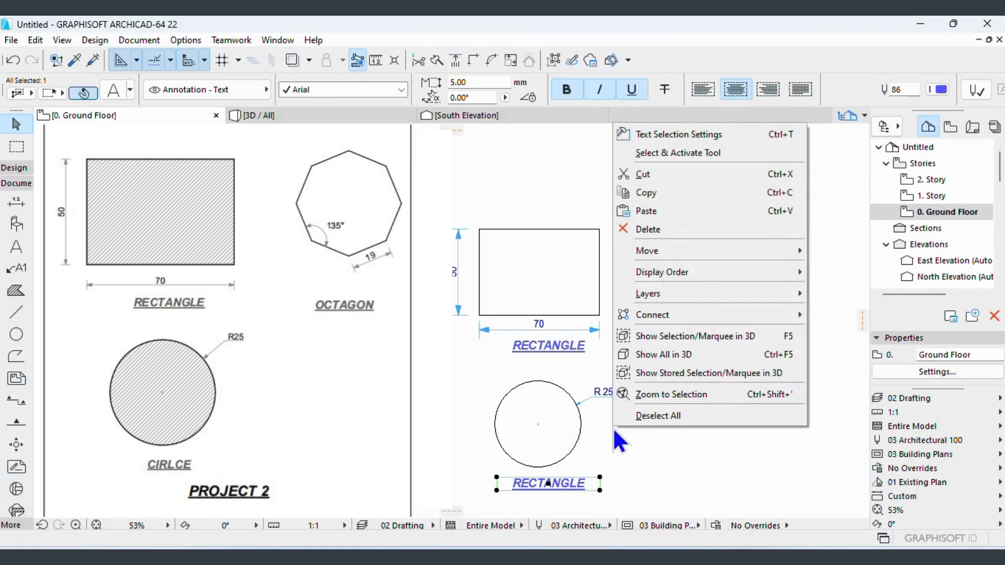
left_click(671, 153)
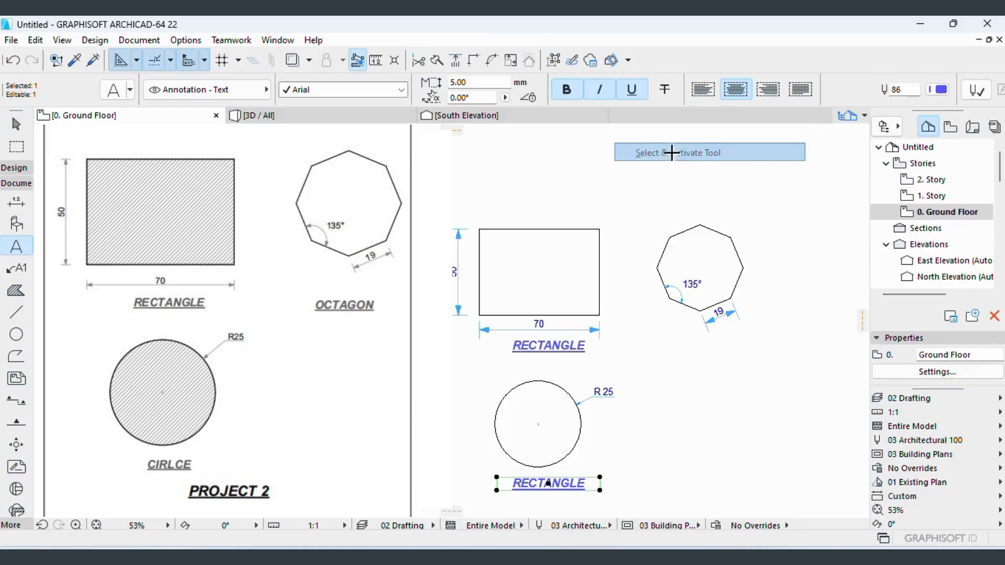
left_click(575, 477)
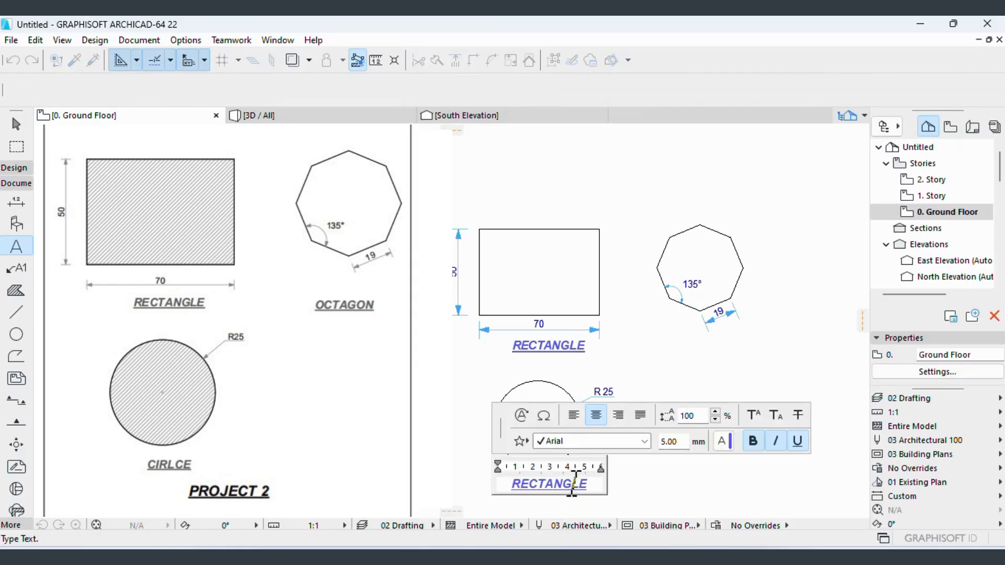
left_click_drag(589, 479, 491, 485)
type("CIRL")
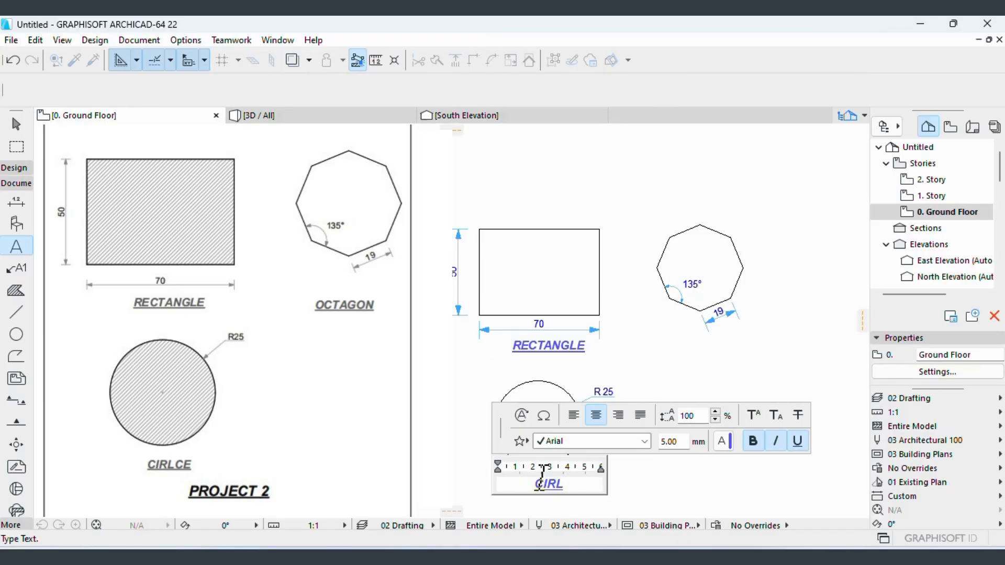
key("BackSpace")
type("CLE")
left_click(774, 511)
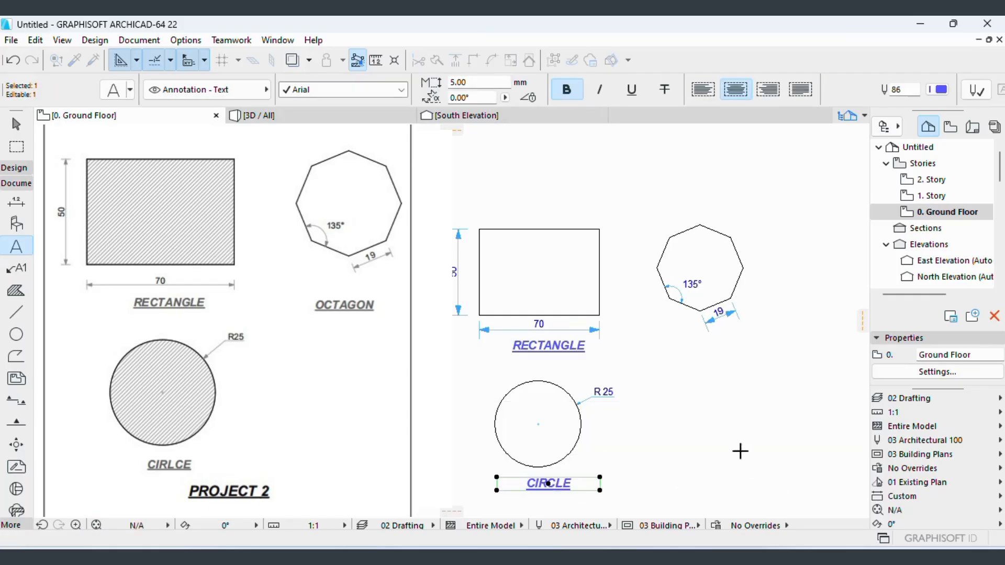
- Place a copy of the "CIRCLE" label below the octagon, level with the "RECTANGLE" label
right_click(698, 416)
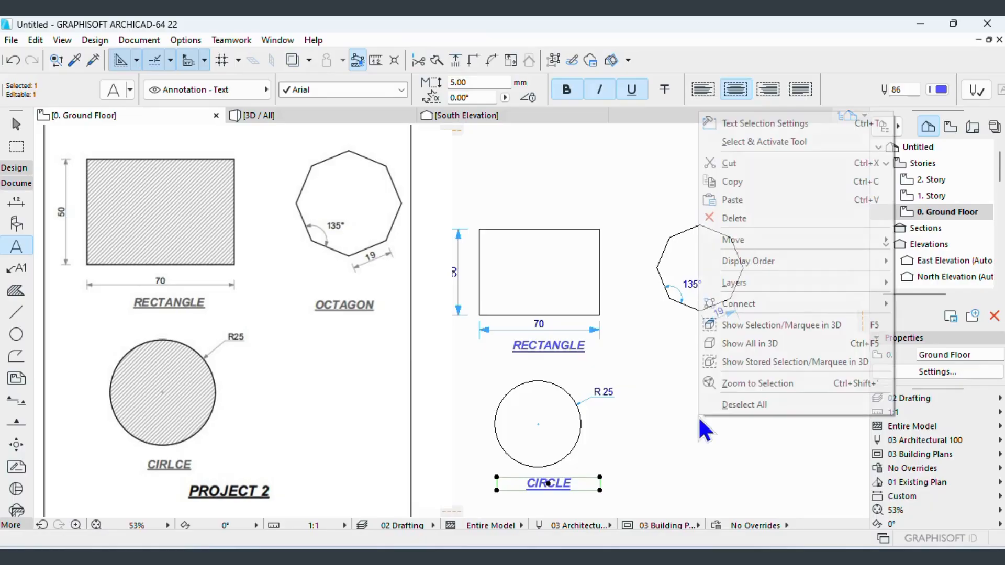
mouse_move(734, 239)
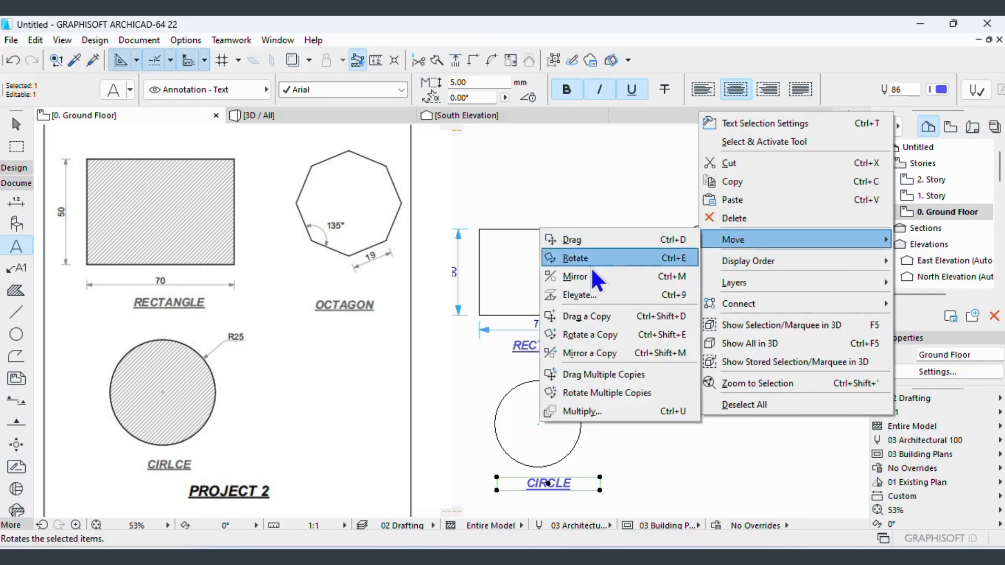
left_click(590, 322)
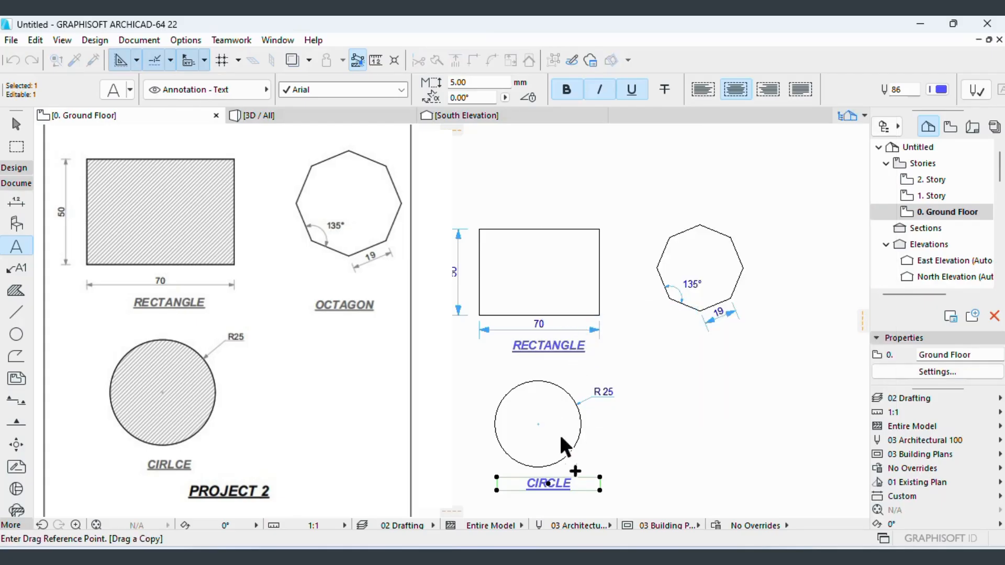
left_click(548, 483)
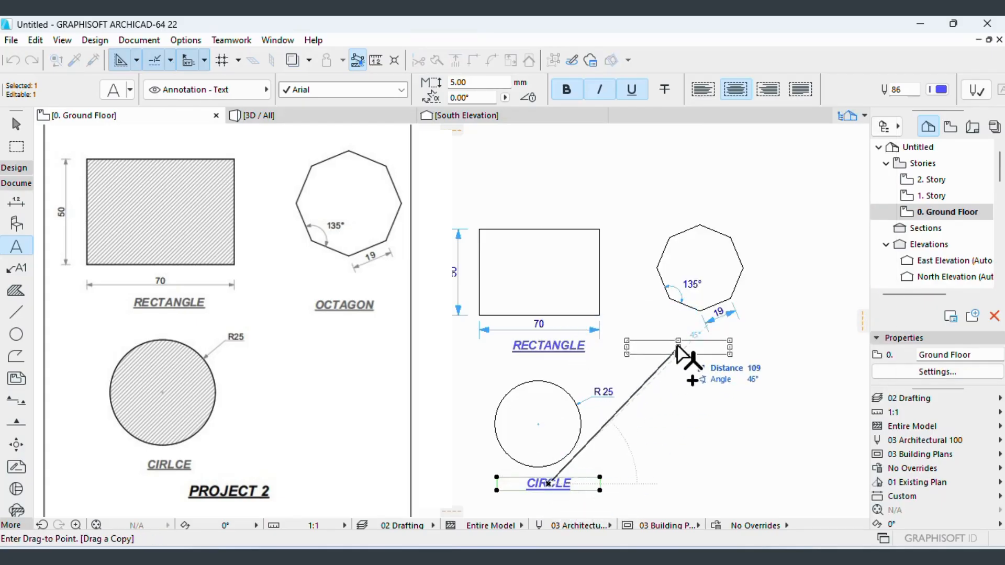
left_click(691, 342)
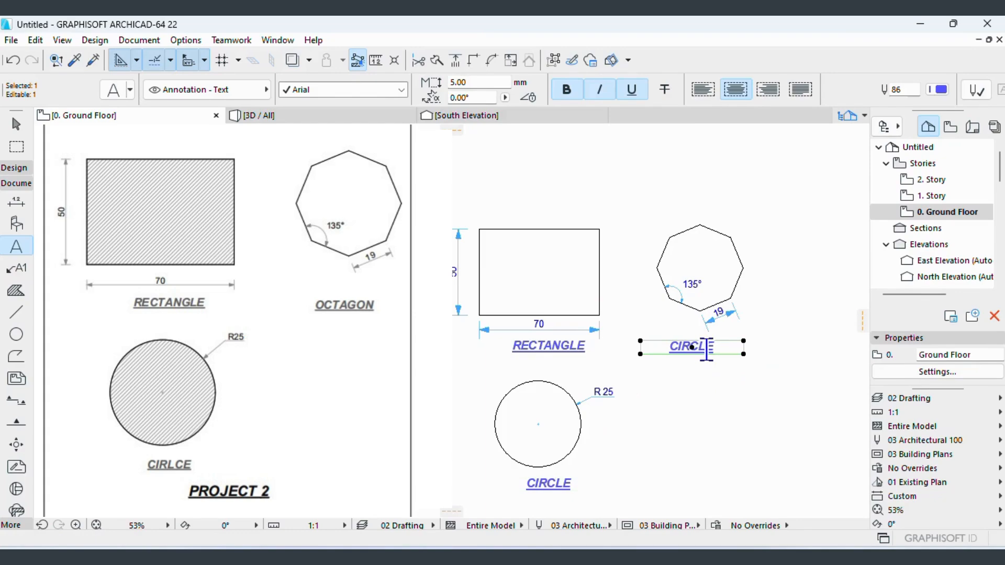
- Replace the text of the copied label below the octagon with "OCTAGON" and deselect it
double_click(706, 348)
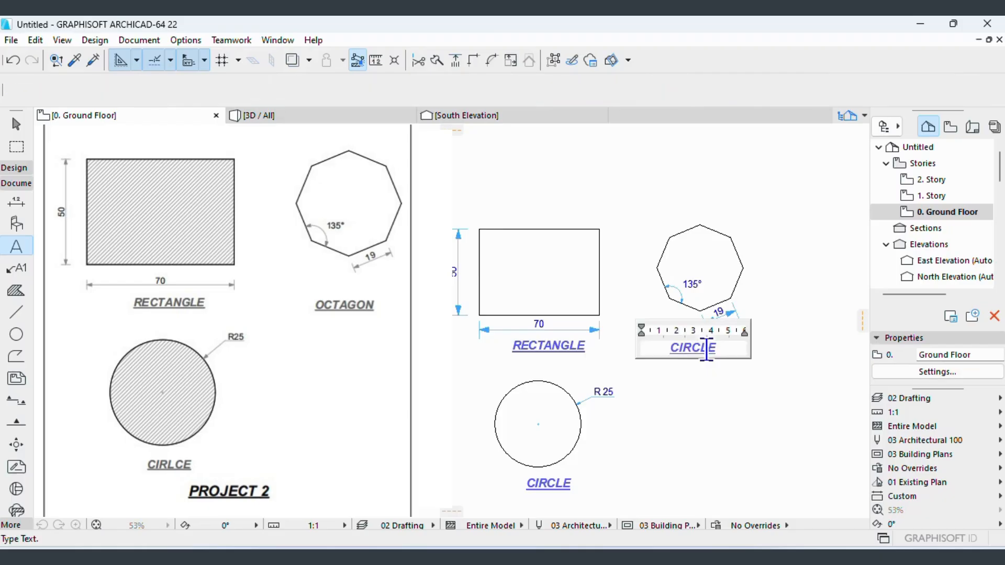
left_click_drag(723, 347, 670, 346)
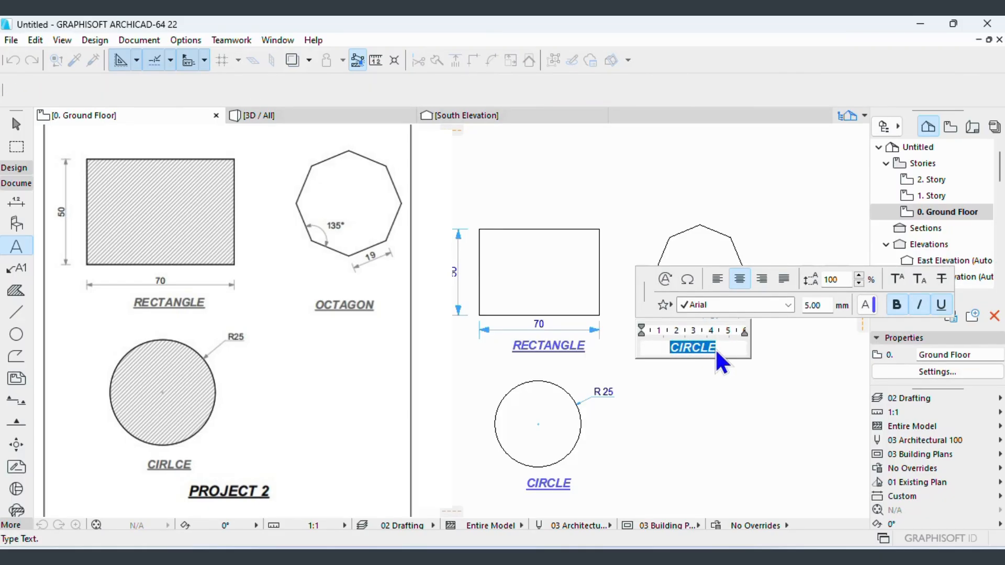
type("OC")
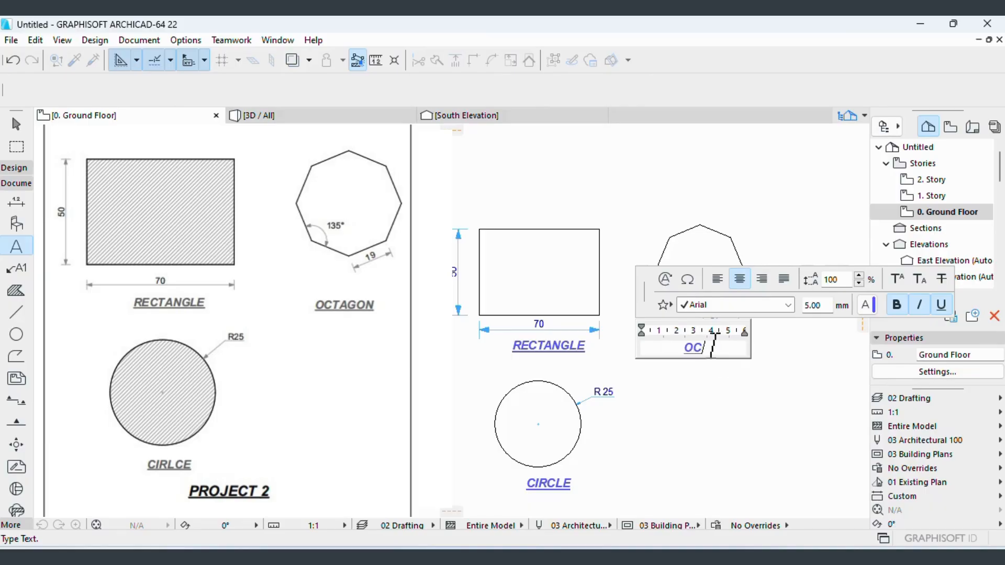
type("TAGON")
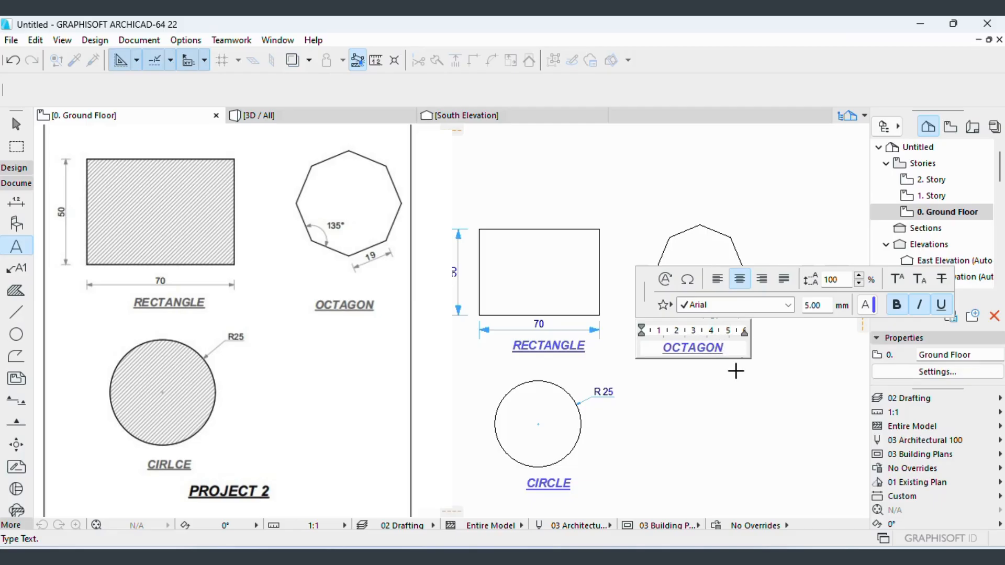
left_click(716, 431)
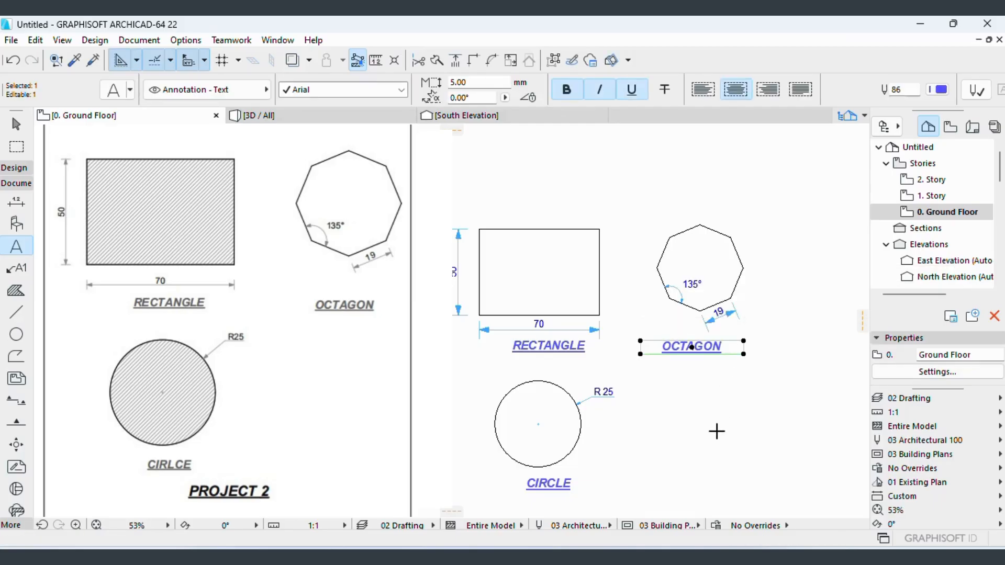
key("Escape")
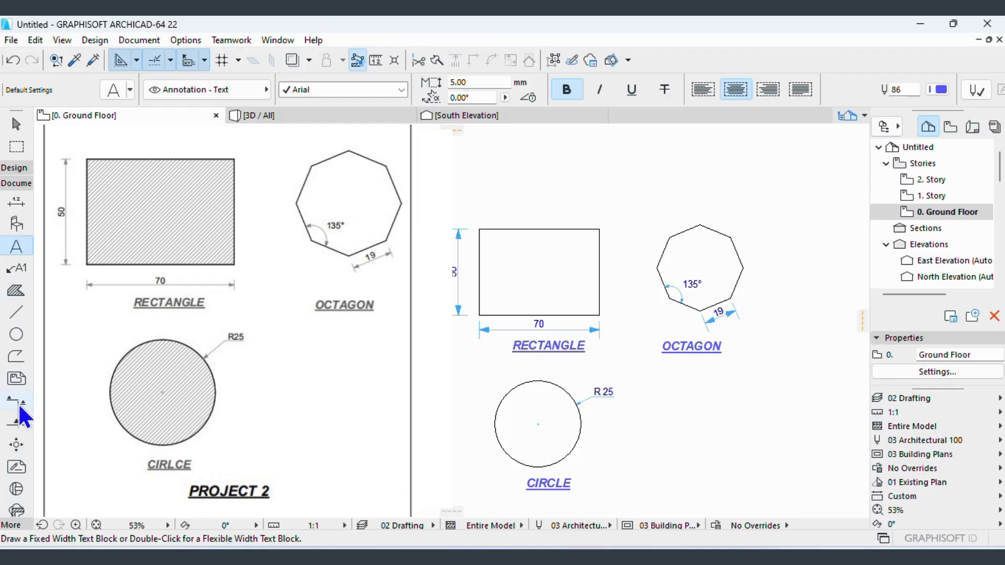
- Set the Fill tool defaults to a Drafting Fill with the Masonry Block pattern and grey fill pen 82
left_click(14, 293)
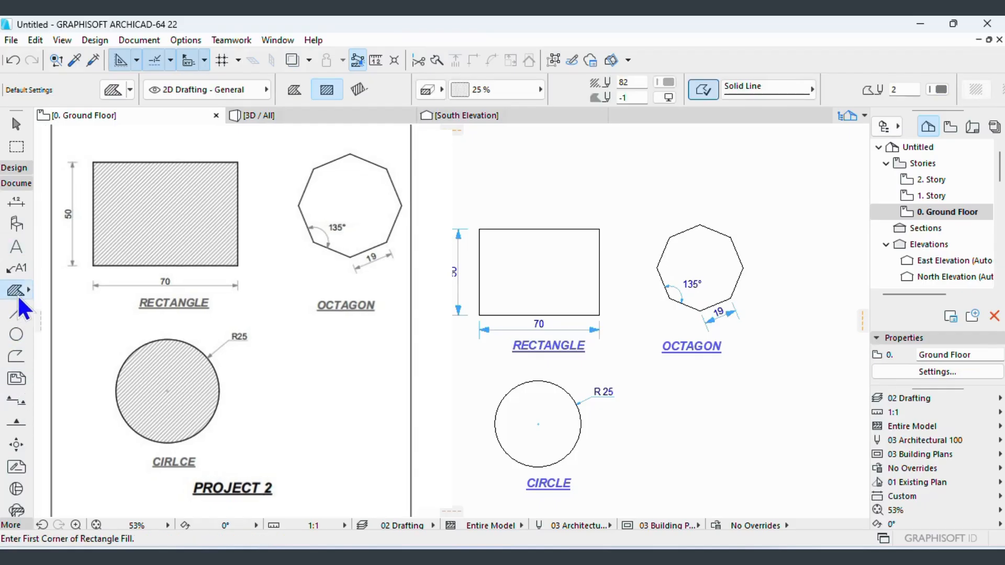
double_click(13, 292)
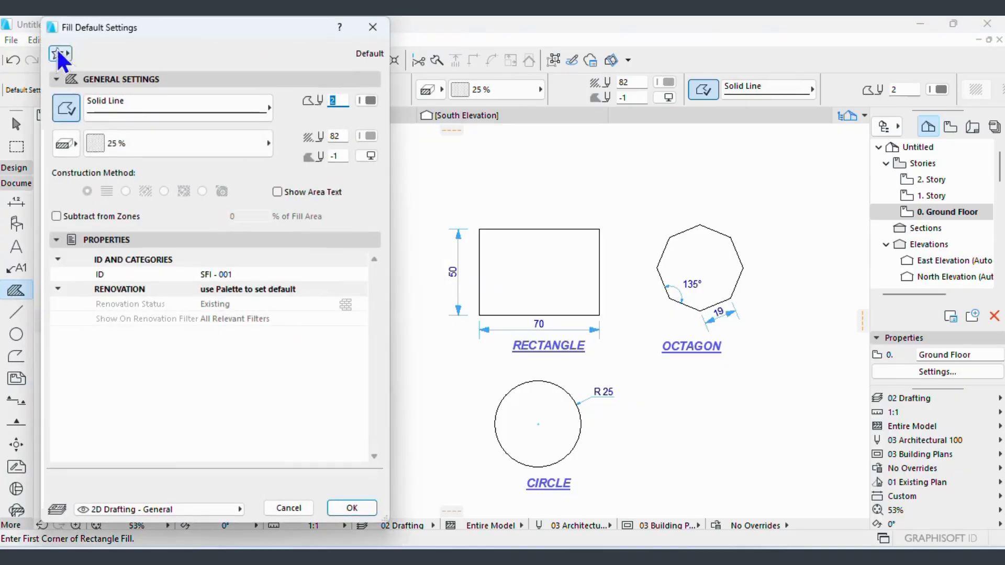
left_click(62, 143)
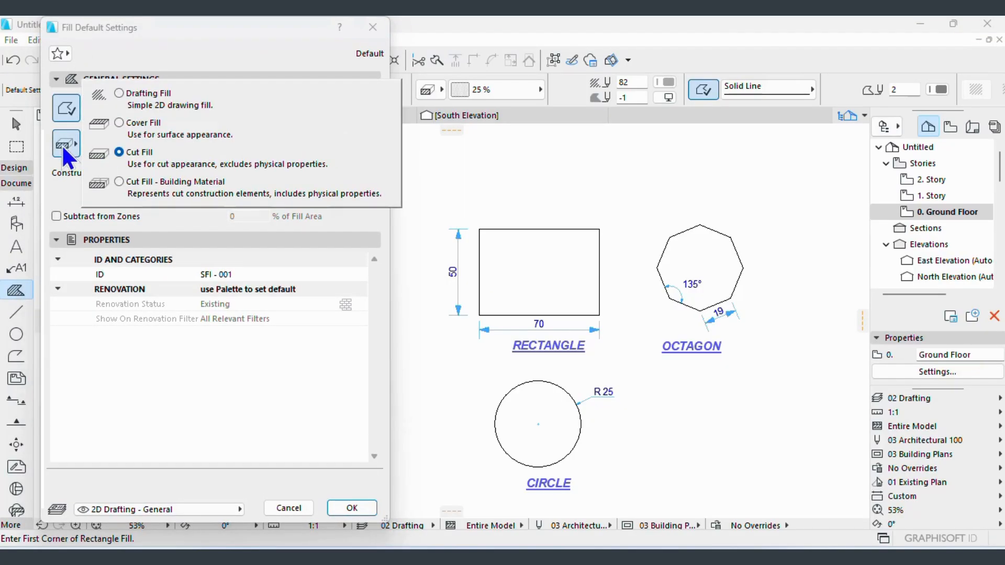
left_click(140, 92)
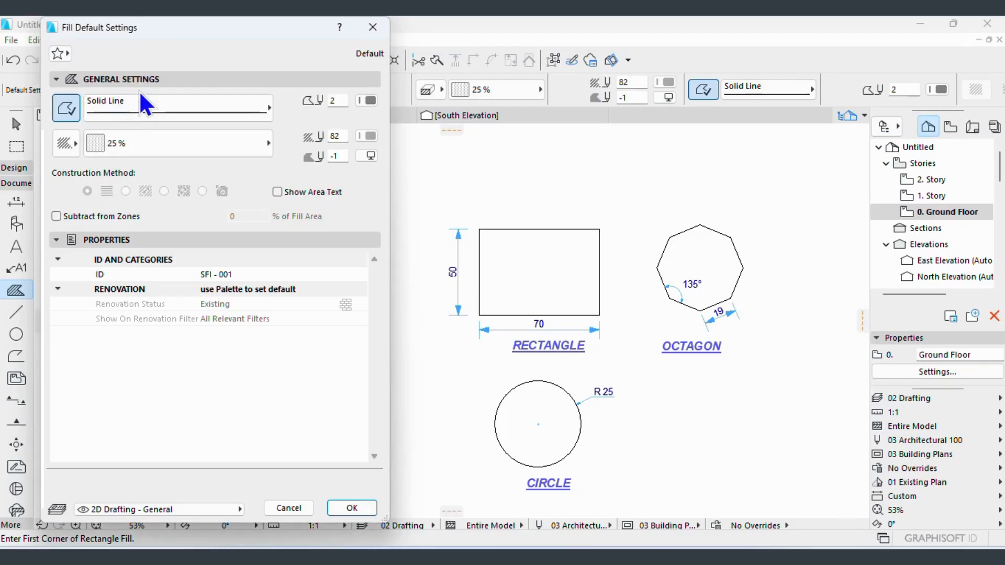
left_click(253, 146)
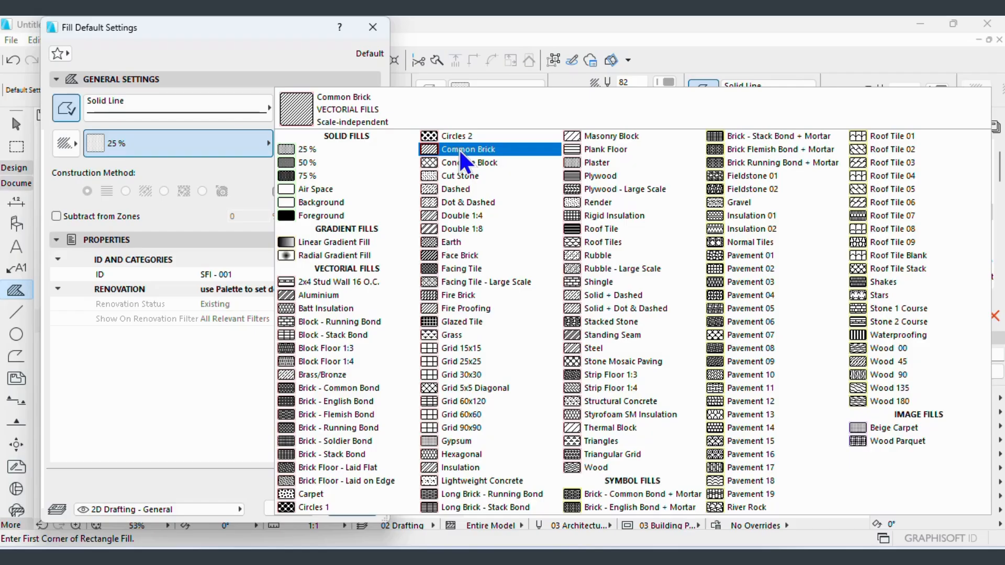
left_click(581, 136)
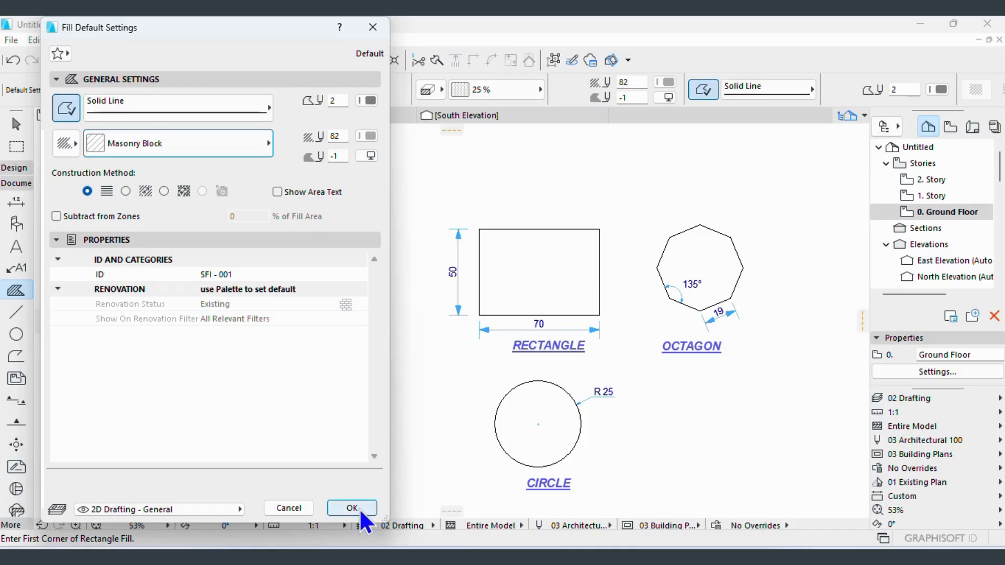
left_click(365, 136)
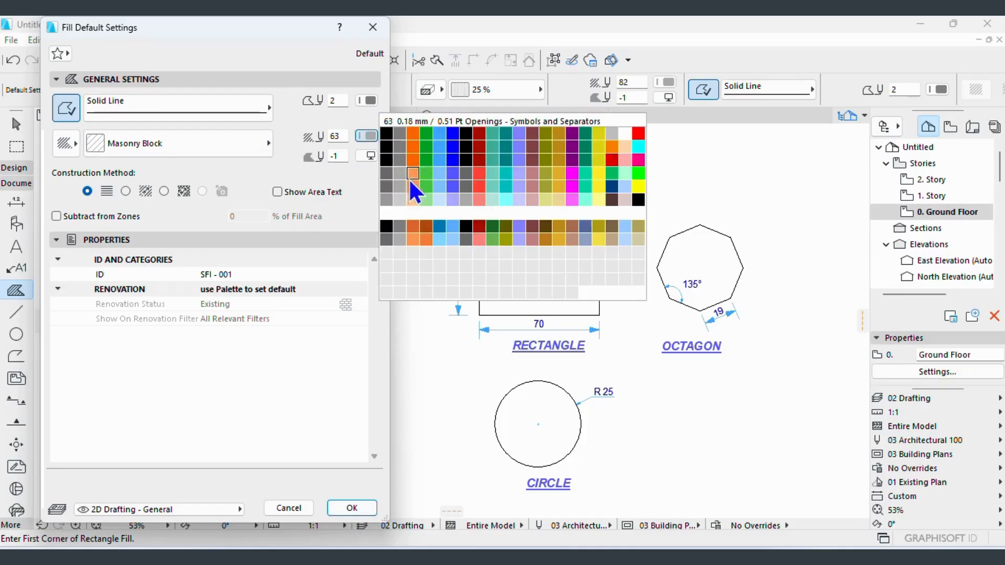
left_click(397, 187)
left_click(354, 506)
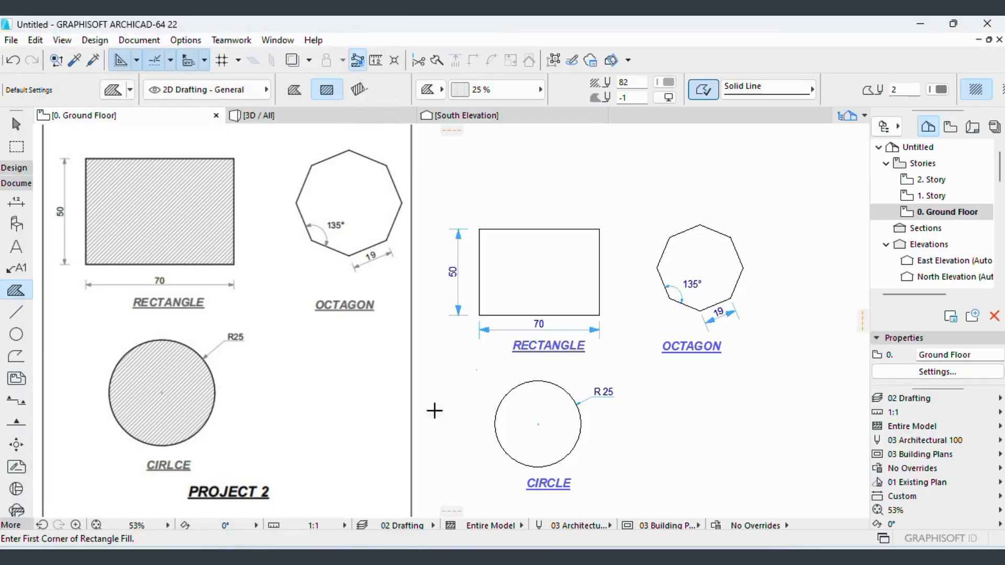
- Hatch the 70 by 50 rectangle with a Masonry Block polygon fill traced through its four corners
left_click(479, 229)
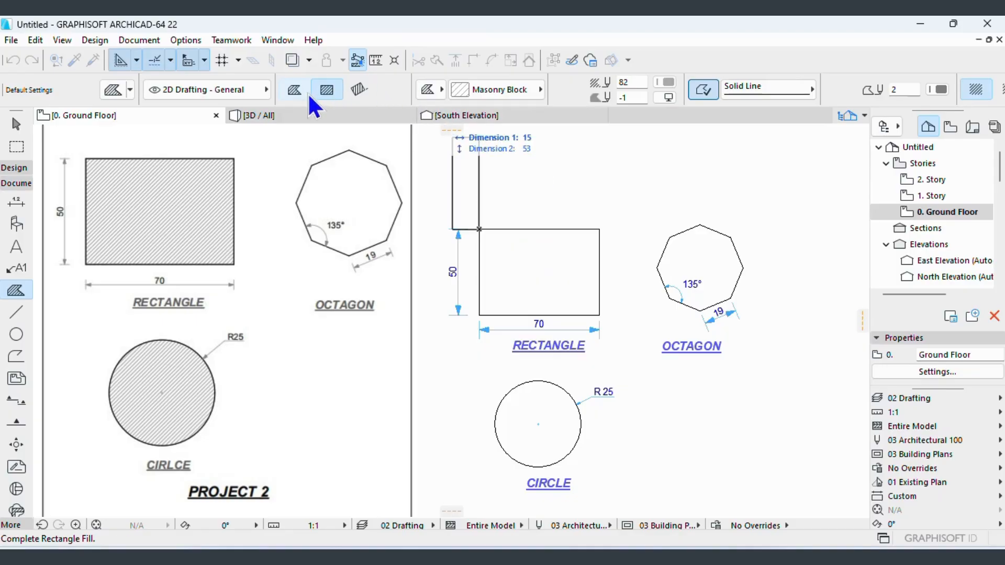
left_click(294, 92)
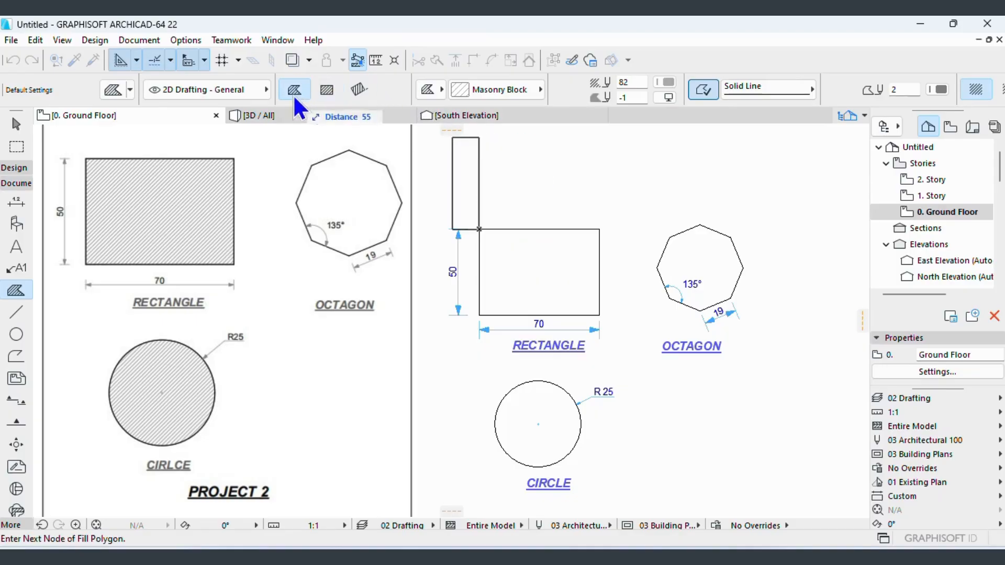
left_click(599, 229)
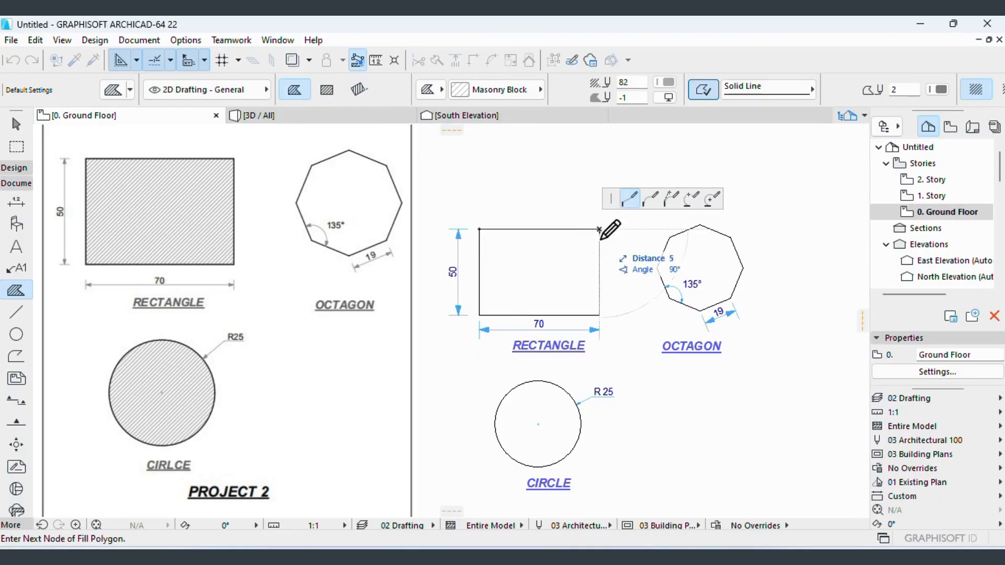
left_click(599, 315)
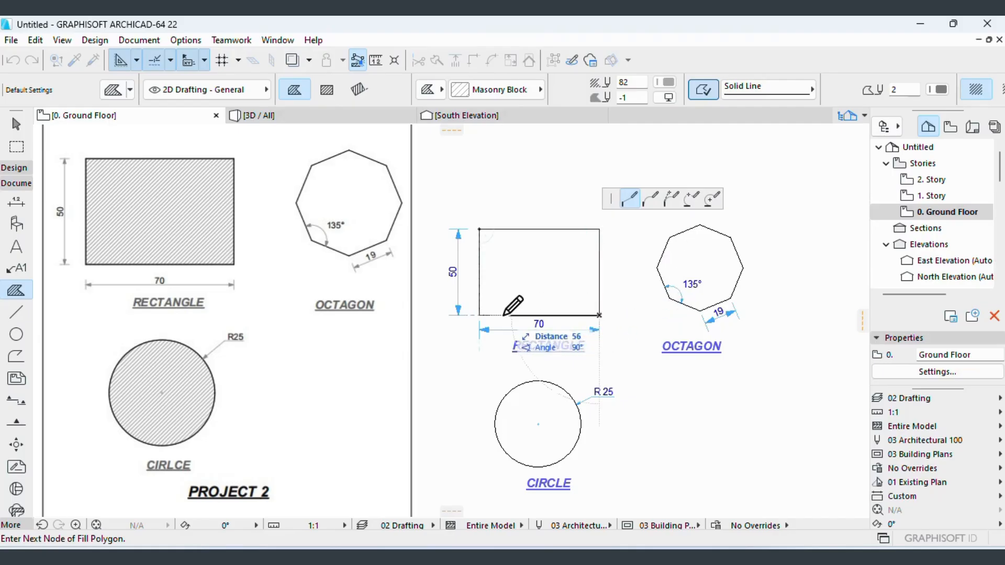
left_click(478, 315)
left_click(479, 228)
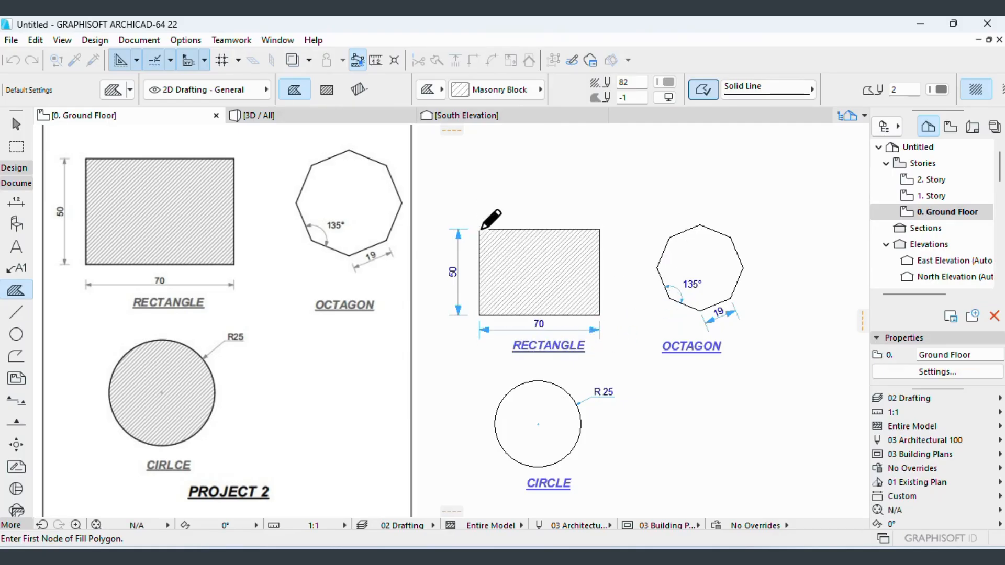
- Draw a triangular polygon fill inside the circle through its left, right and top quadrant points
scroll(620, 249, "down", 2)
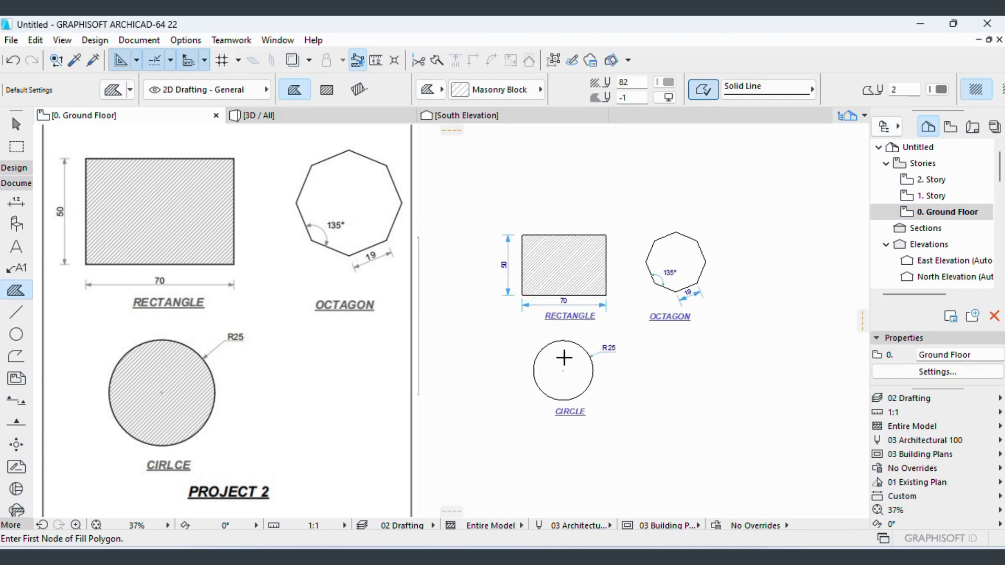
scroll(566, 347, "up", 3)
scroll(551, 401, "down", 1)
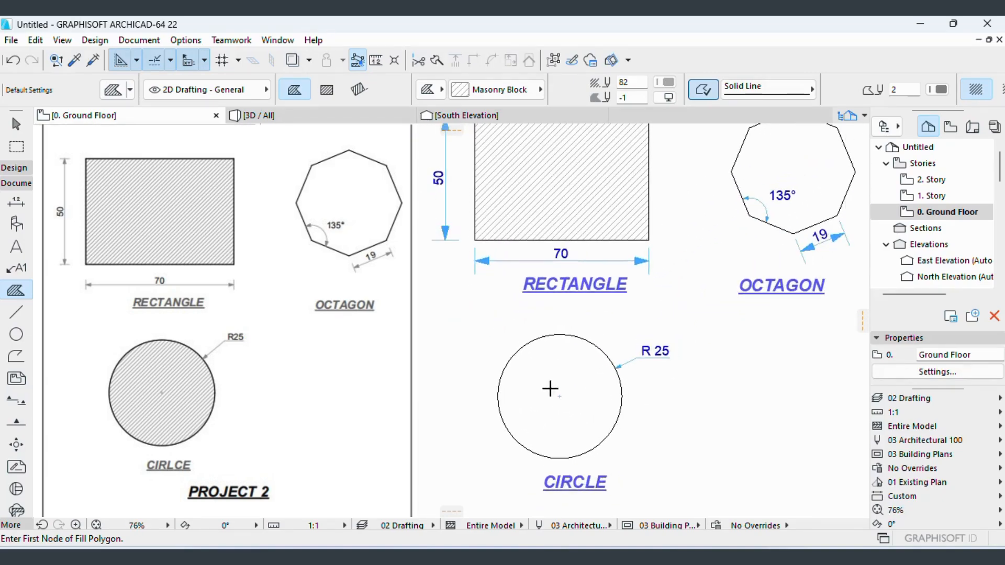
left_click(499, 393)
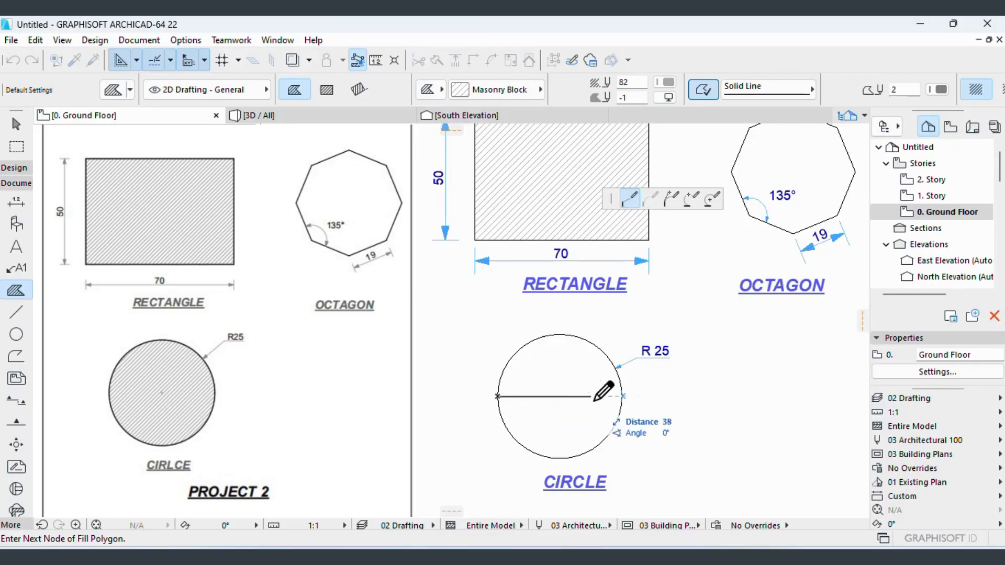
left_click(621, 396)
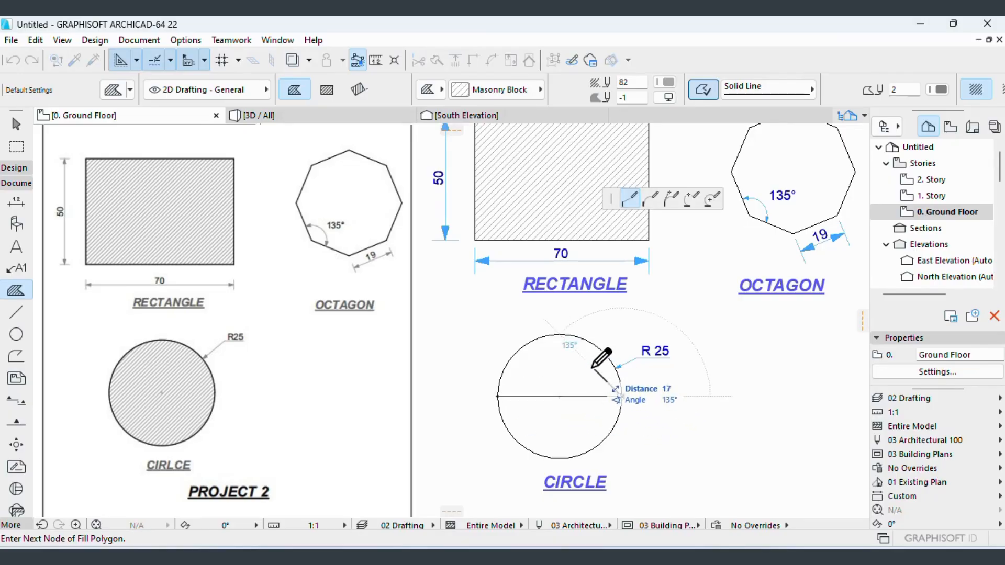
left_click(558, 334)
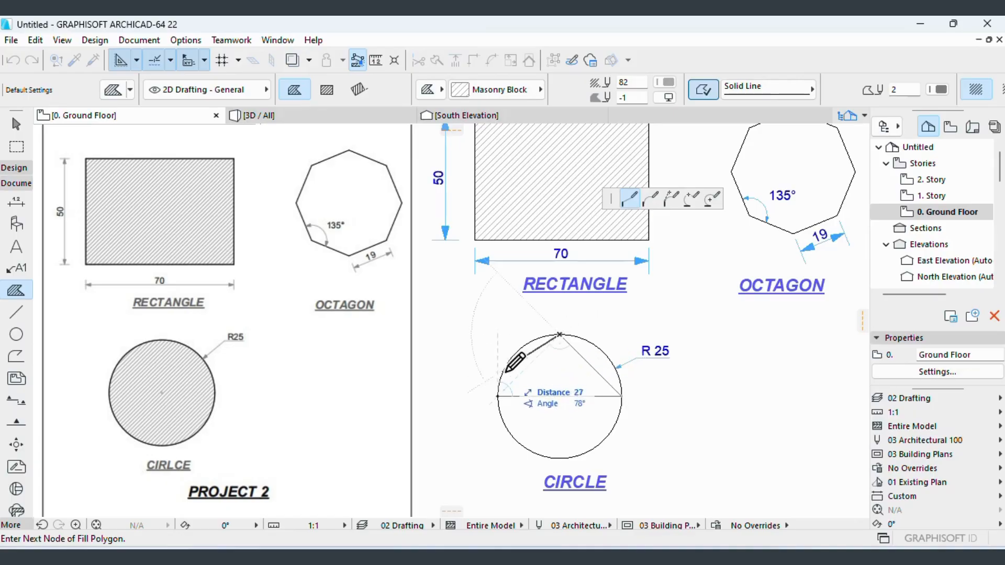
left_click(498, 396)
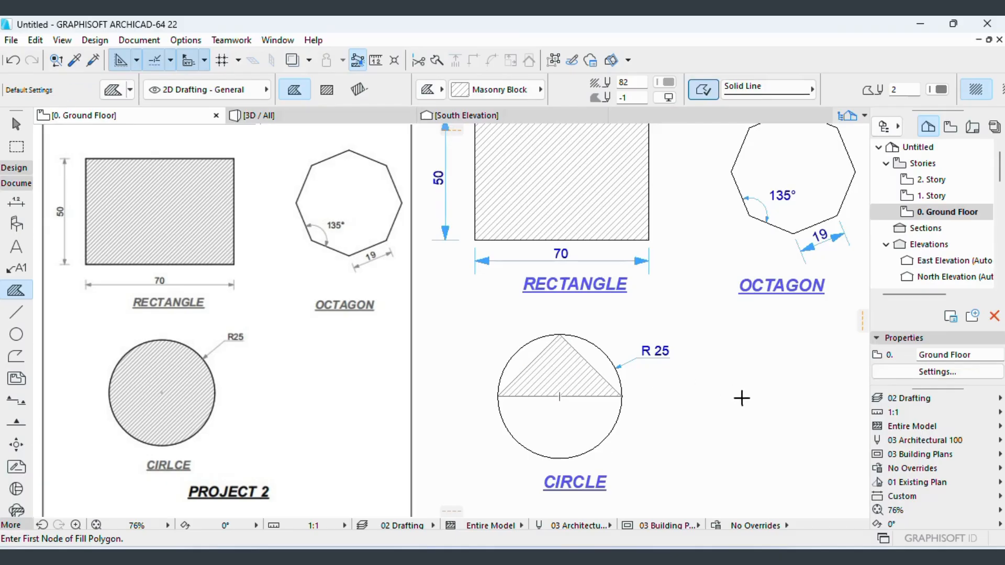
- Curve all three edges of the triangular fill onto the circle's outline so the hatch covers the whole circle, and deselect it
key("shift")
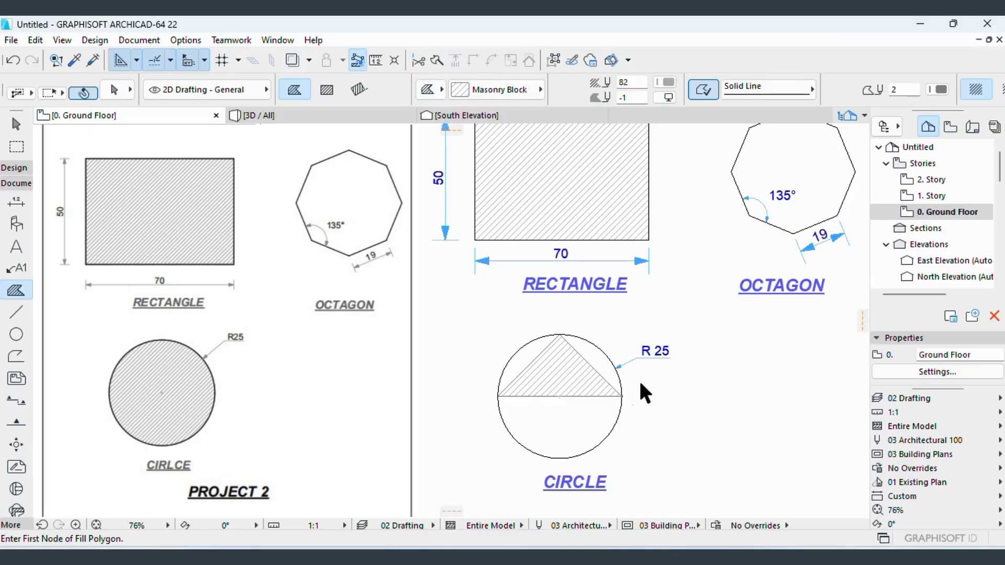
left_click(565, 376, "shift")
left_click(585, 369)
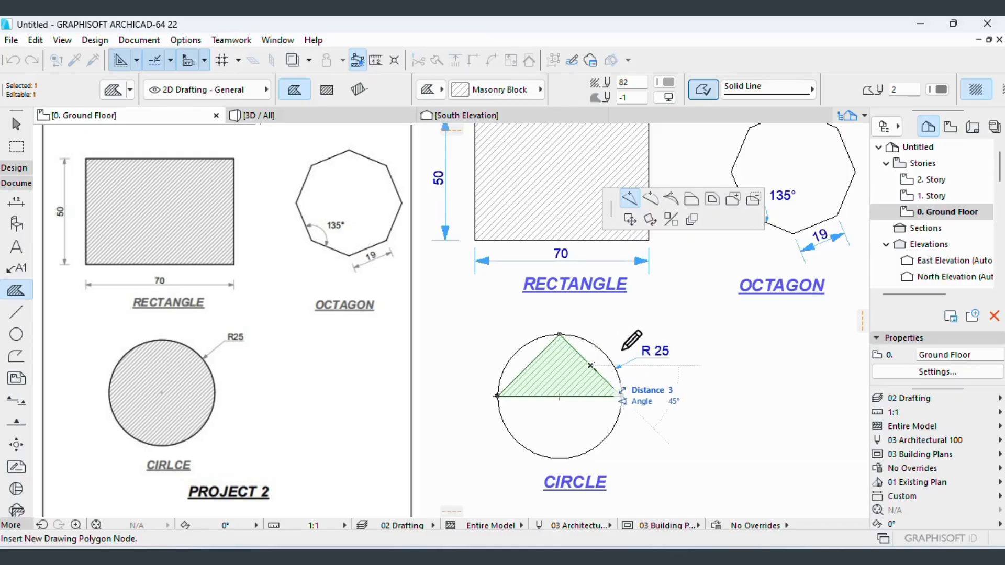
left_click(652, 201)
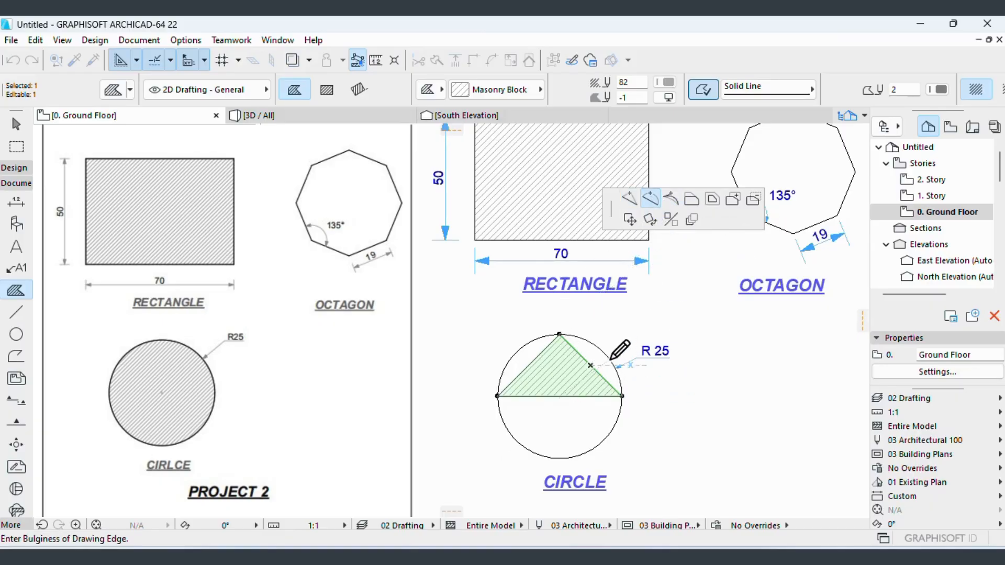
left_click(520, 349)
left_click(576, 397)
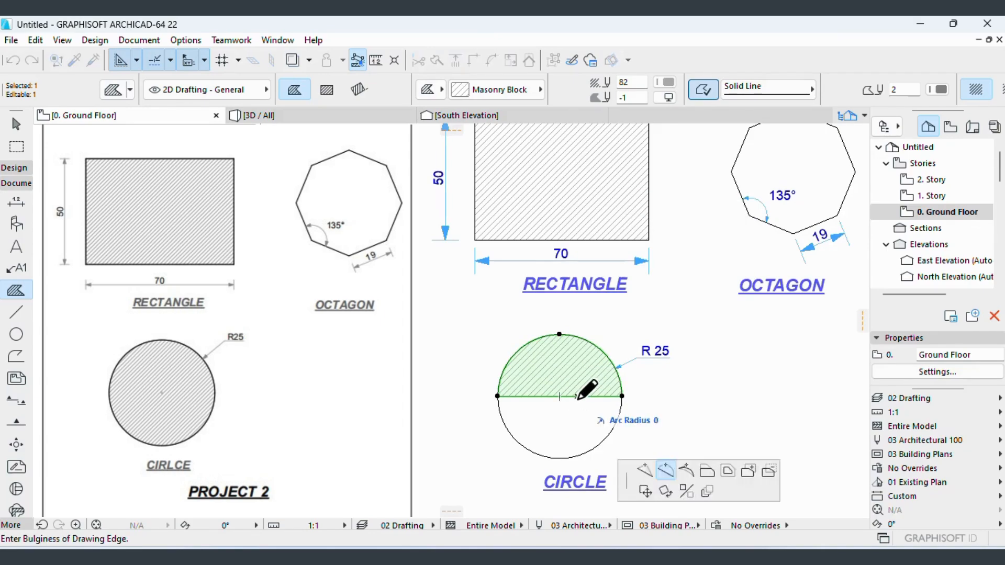
left_click(598, 440)
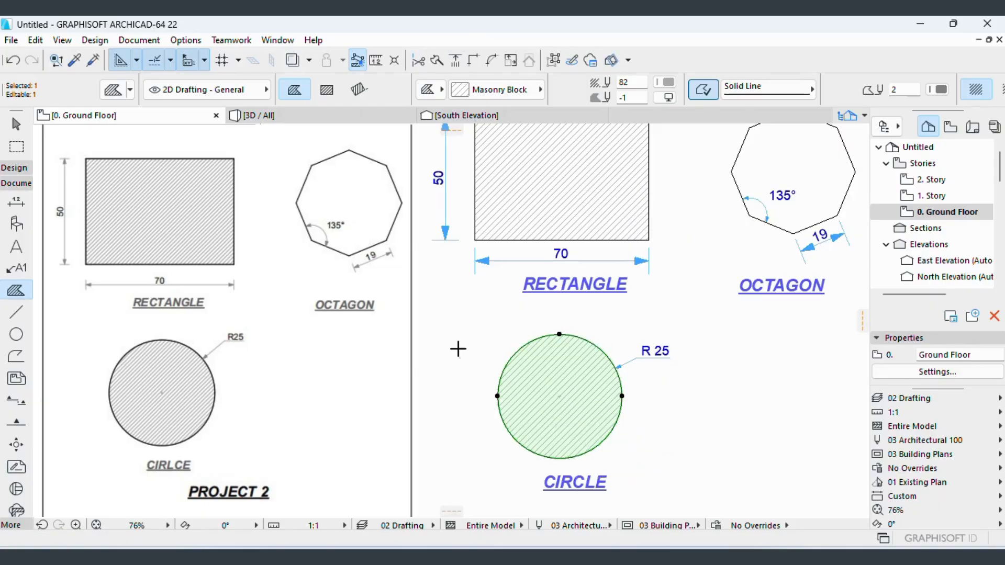
key("Escape")
- Send the rectangle's hatch fill to the back of the display order and deselect it
scroll(466, 358, "down", 2)
scroll(465, 358, "down", 2)
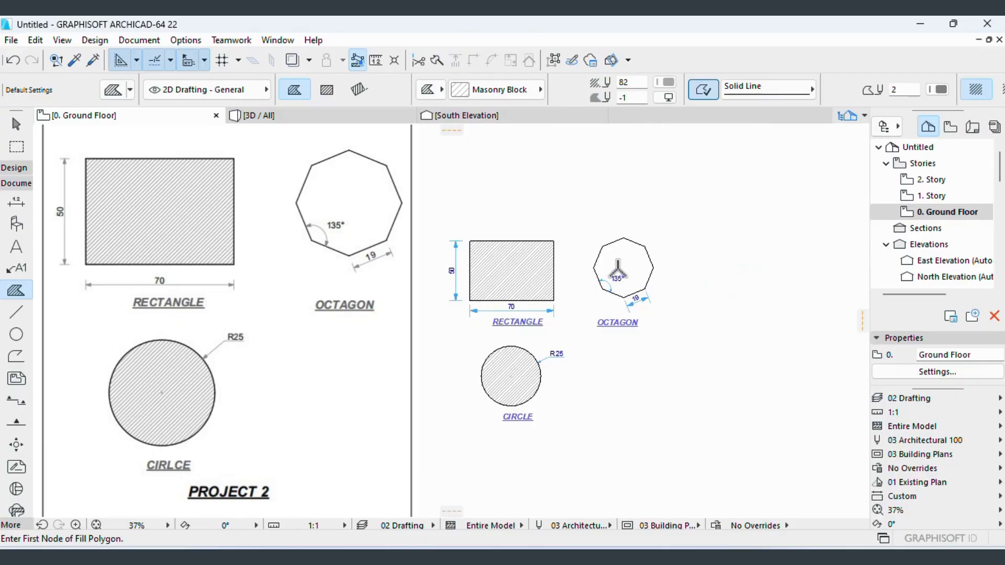
scroll(618, 266, "up", 2)
scroll(717, 256, "down", 1)
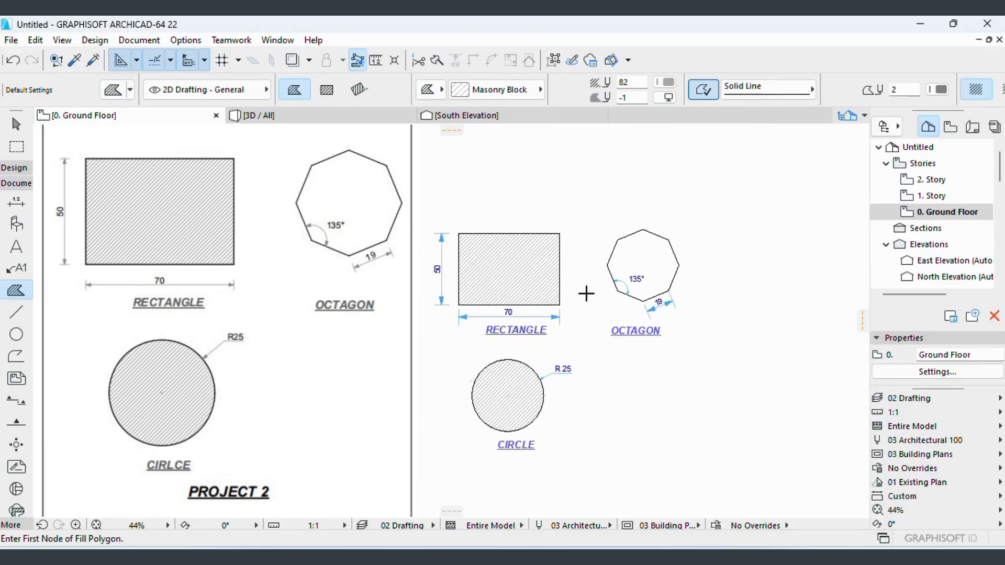
scroll(586, 291, "up", 1)
scroll(641, 261, "down", 1)
scroll(623, 267, "down", 1)
scroll(590, 264, "up", 2)
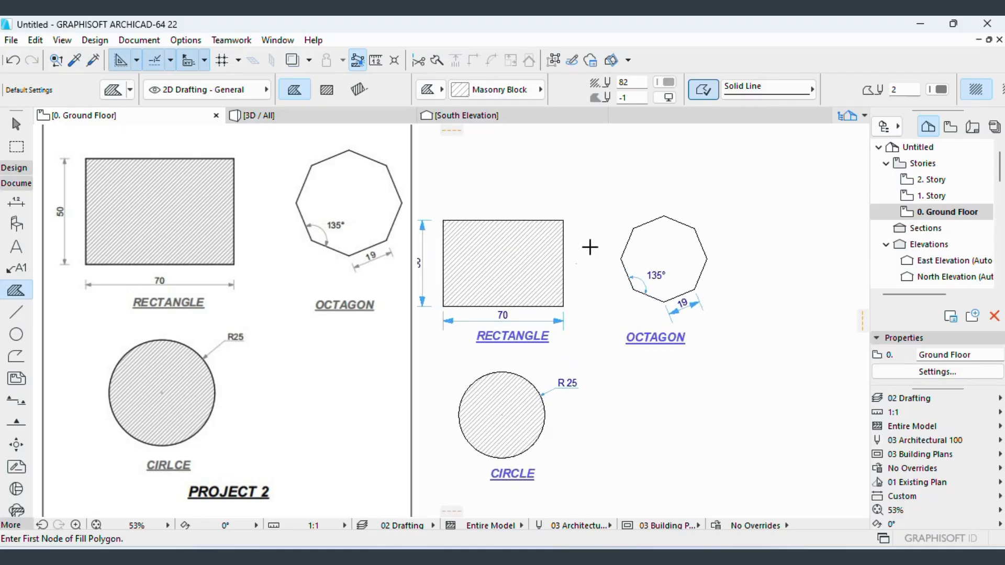
left_click(507, 250, "shift")
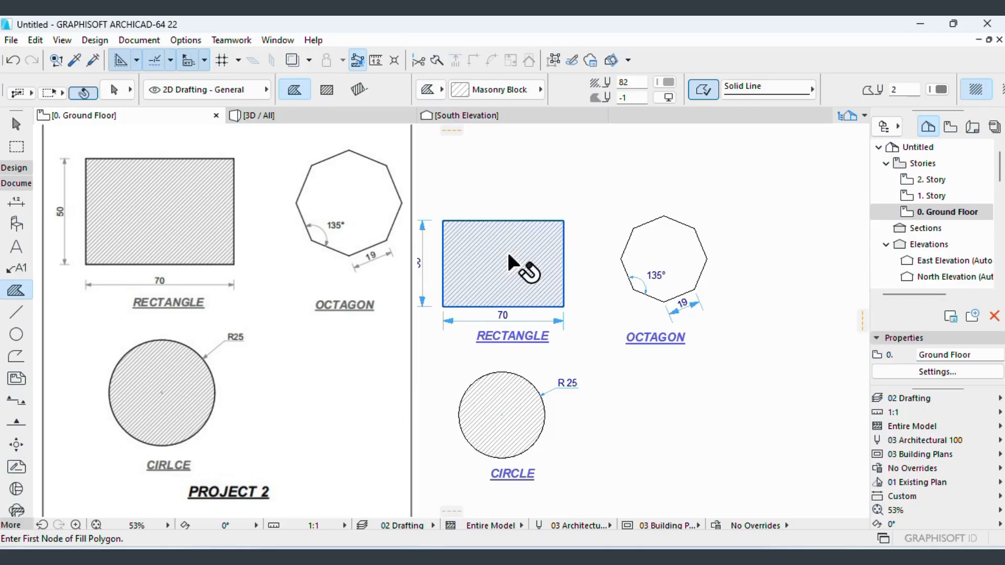
left_click(507, 249, "shift")
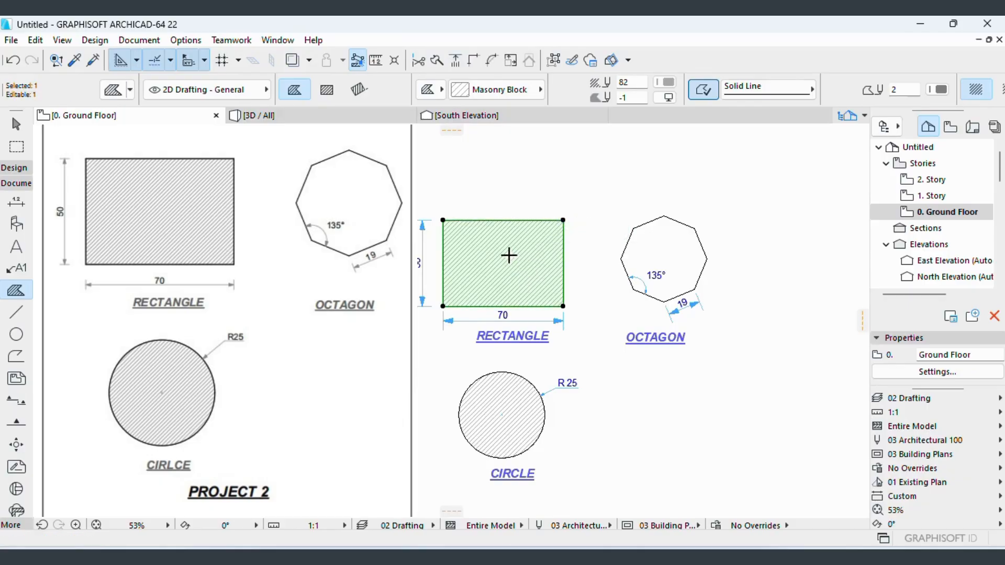
right_click(509, 256)
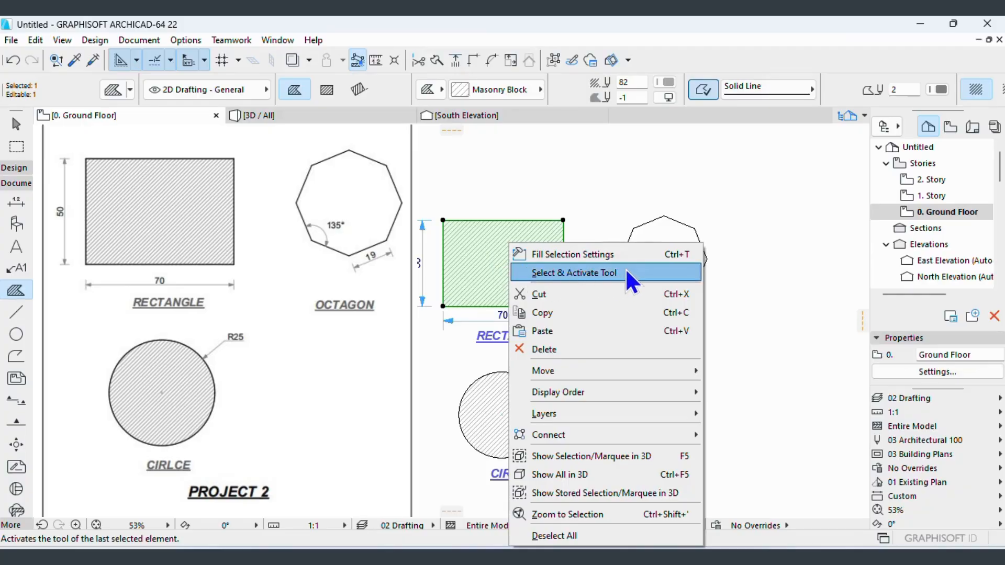
mouse_move(560, 378)
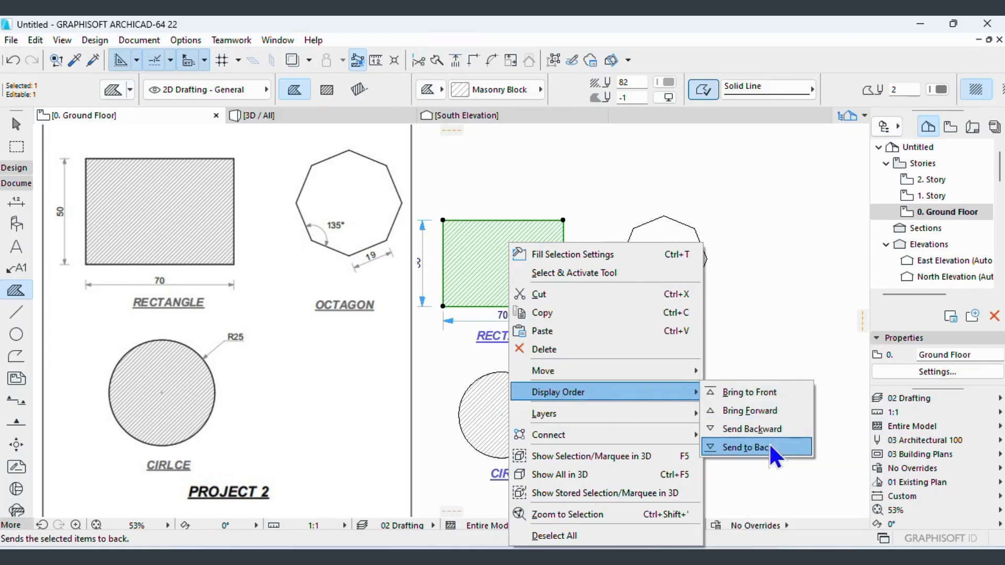
left_click(761, 446)
key("Escape")
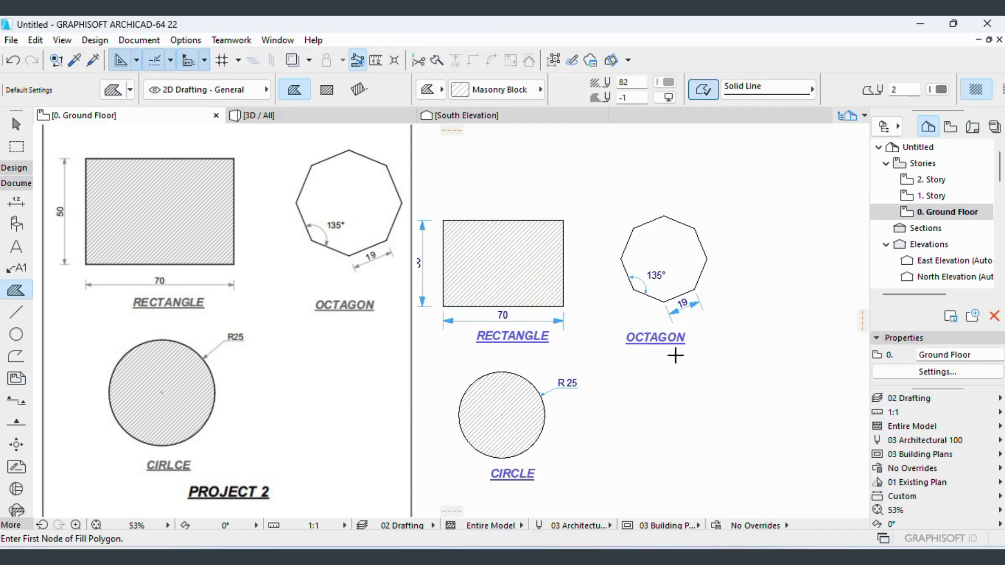
- Send the circle's hatch fill to the back of the display order and deselect it
left_click(494, 417, "shift")
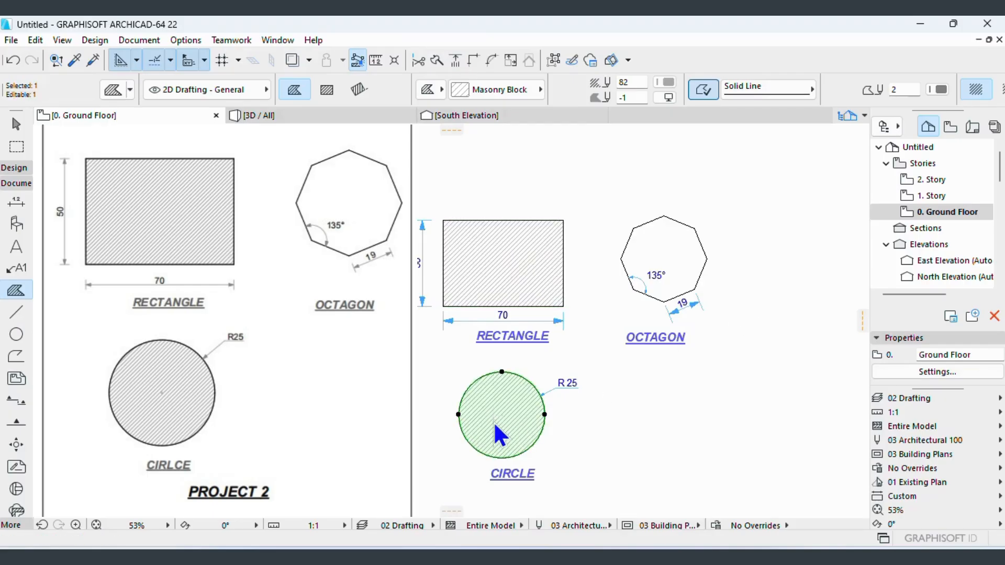
right_click(494, 422)
mouse_move(561, 268)
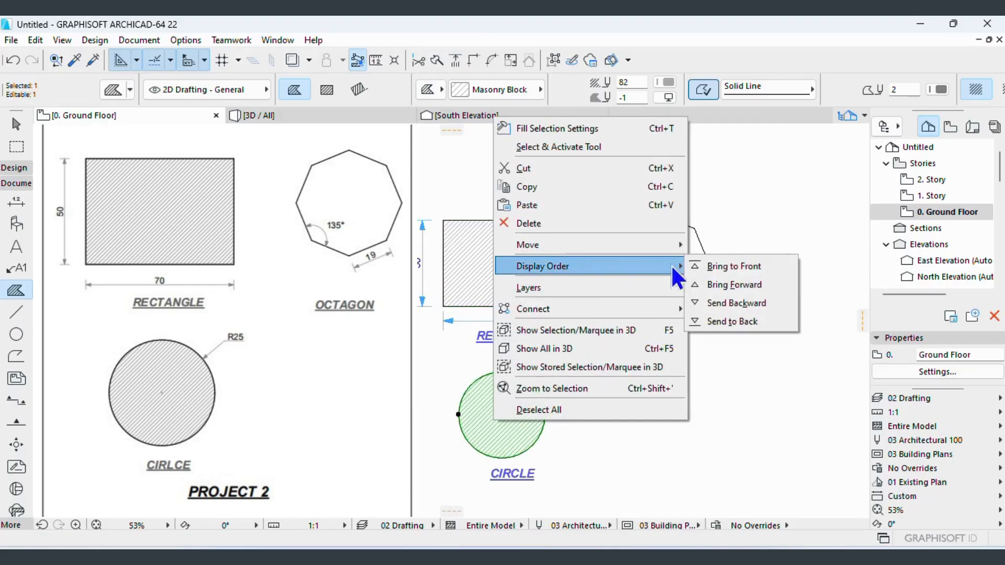
left_click(736, 322)
key("Escape")
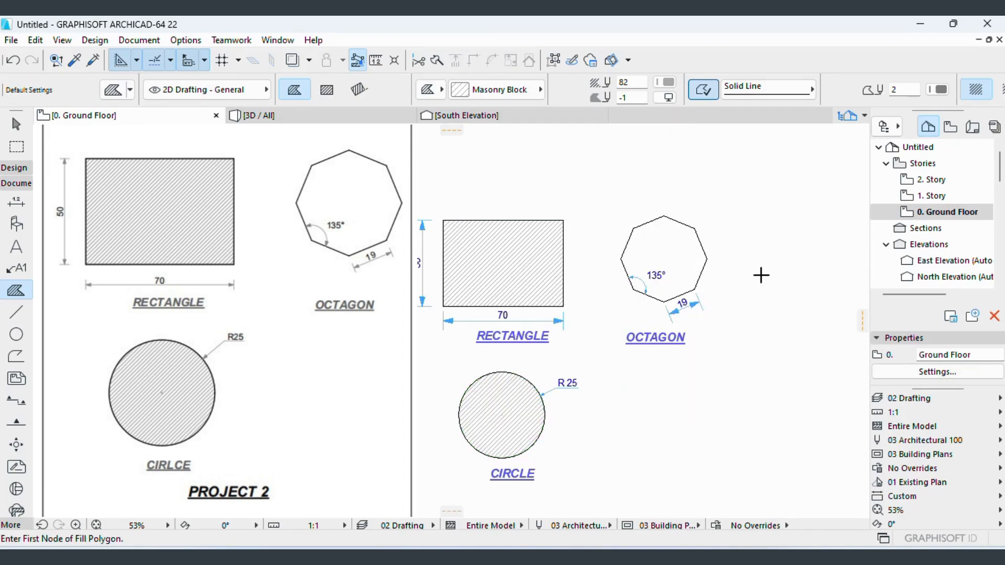
- Enclose the drawn rectangle, circle and octagon with their dimensions and labels in a rectangular marquee, excluding the reference image
scroll(446, 299, "up", 2)
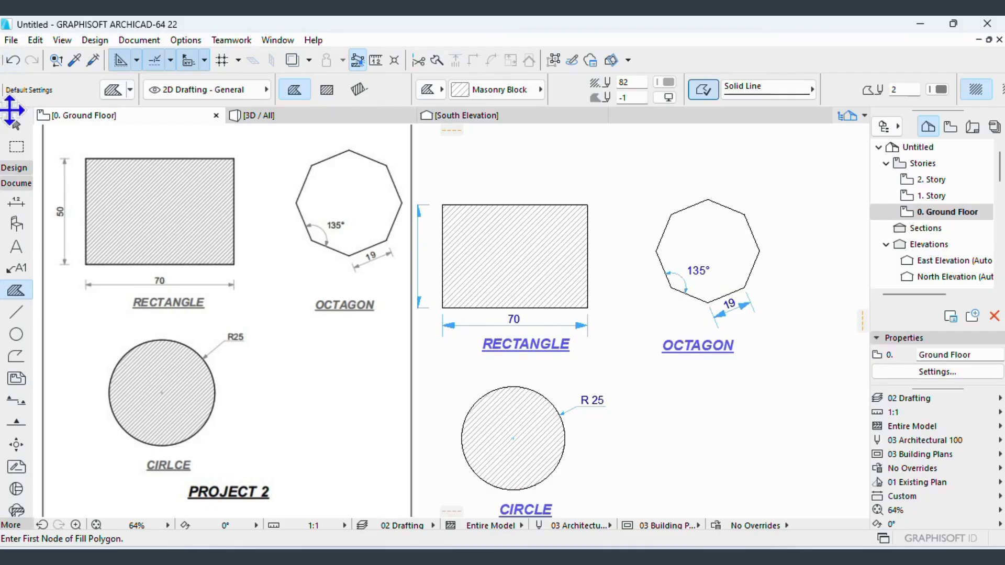
left_click(17, 146)
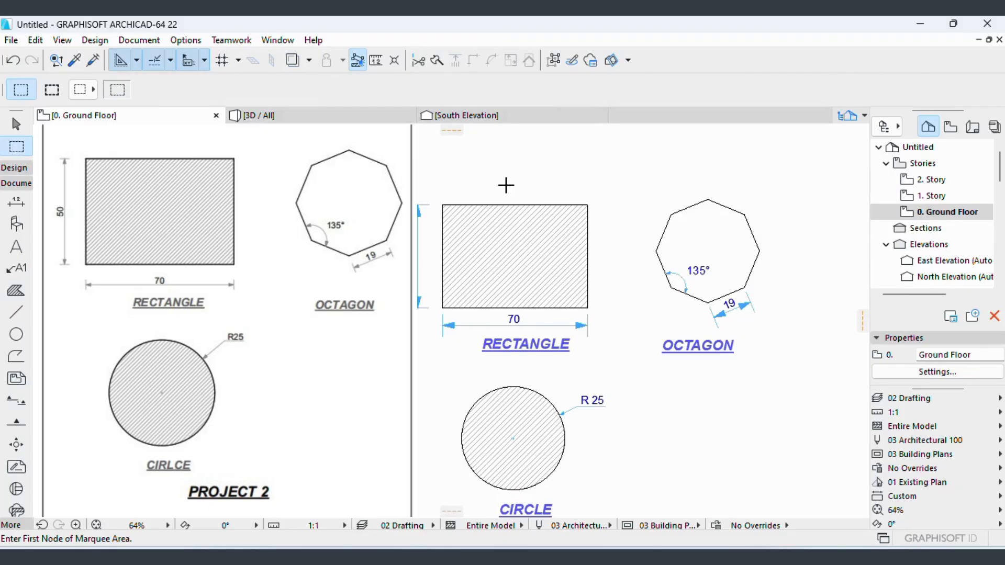
left_click(407, 186)
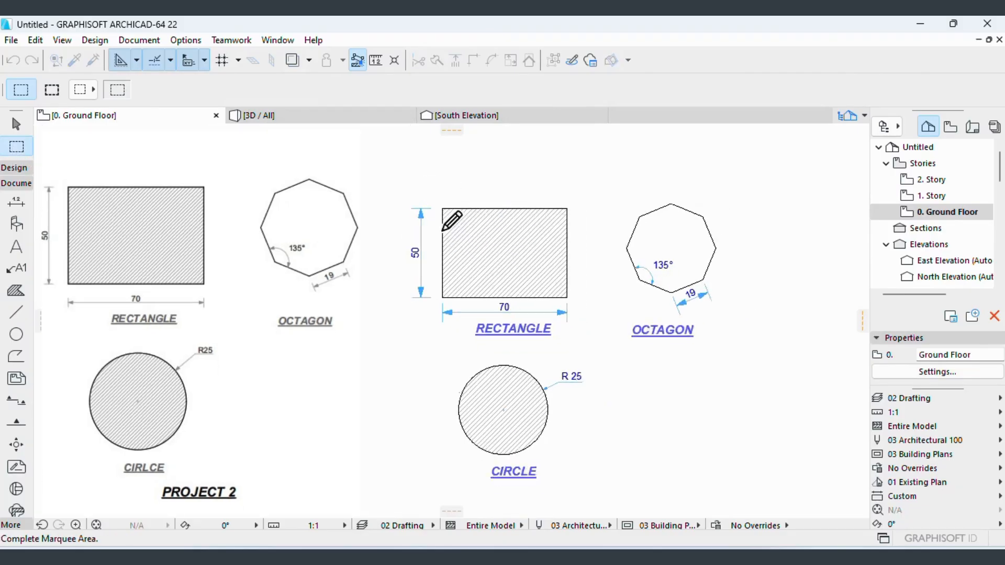
left_click(718, 496)
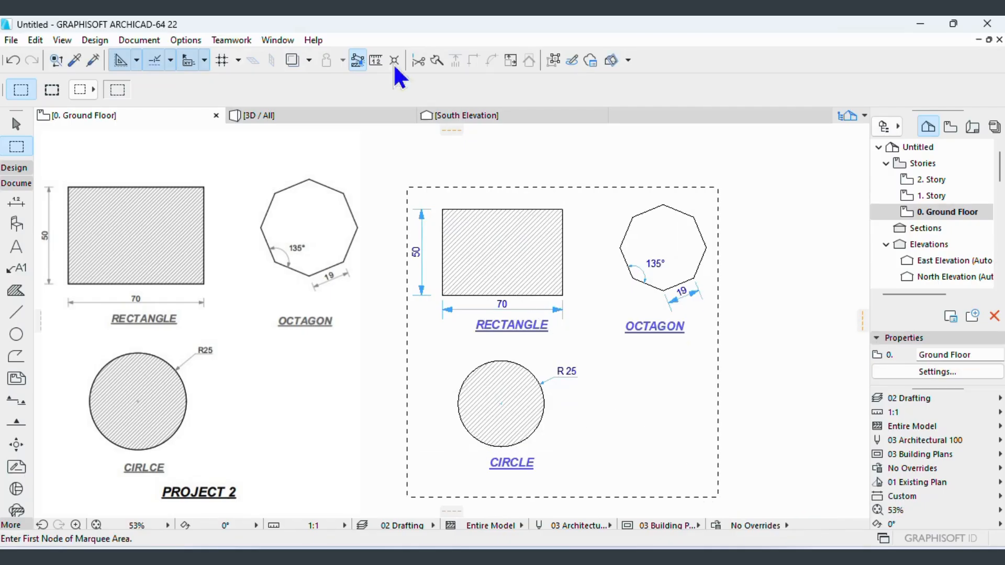
- Set up saving the floor plan as a PDF file named PROJECT 2 on the Desktop
left_click(11, 40)
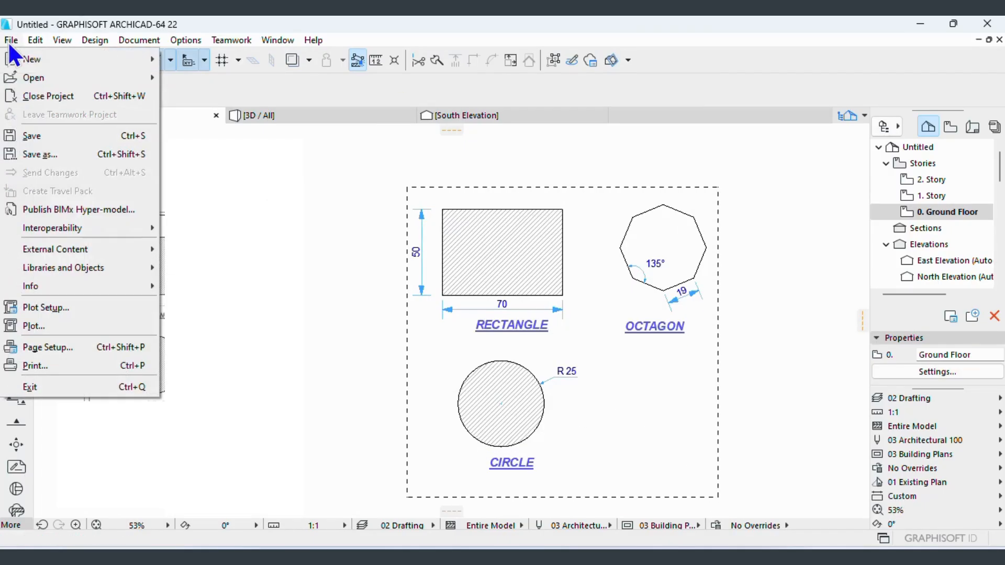
left_click(66, 152)
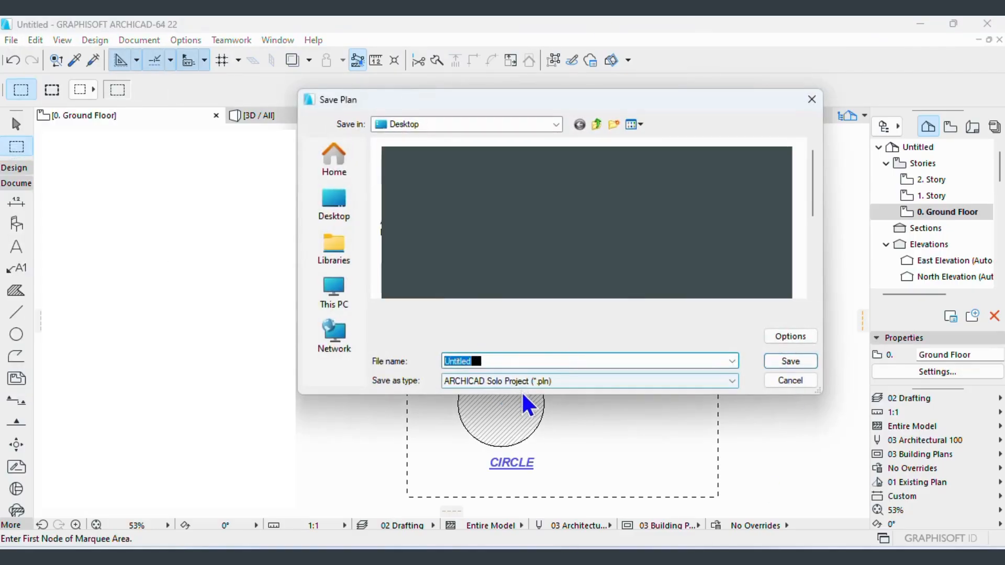
left_click(520, 382)
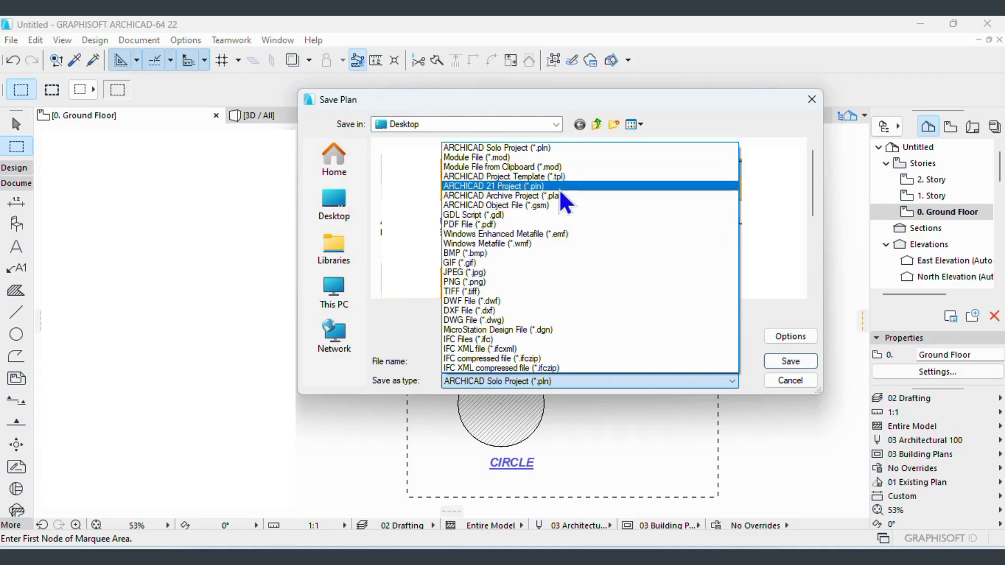
left_click(476, 225)
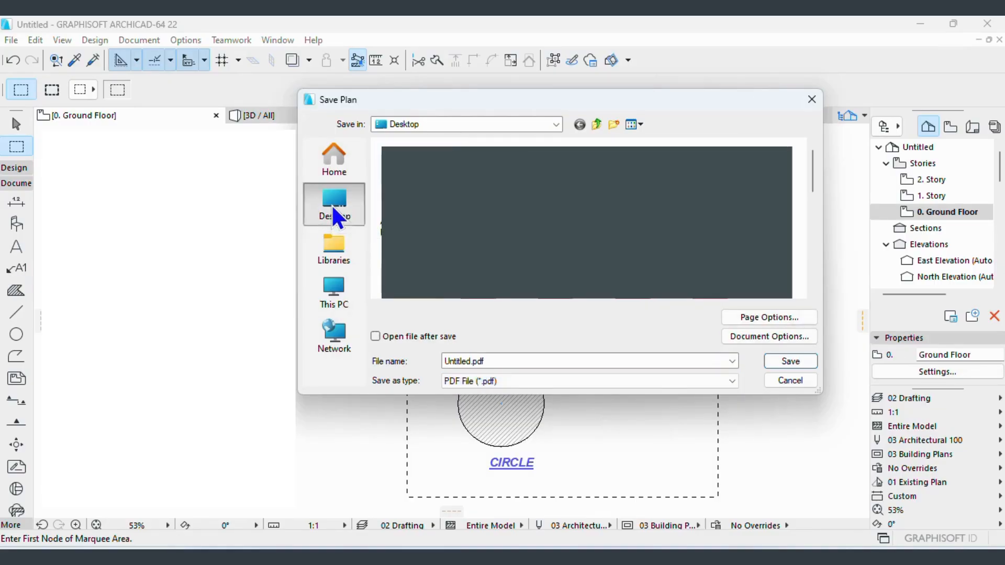
left_click(332, 204)
left_click(530, 360)
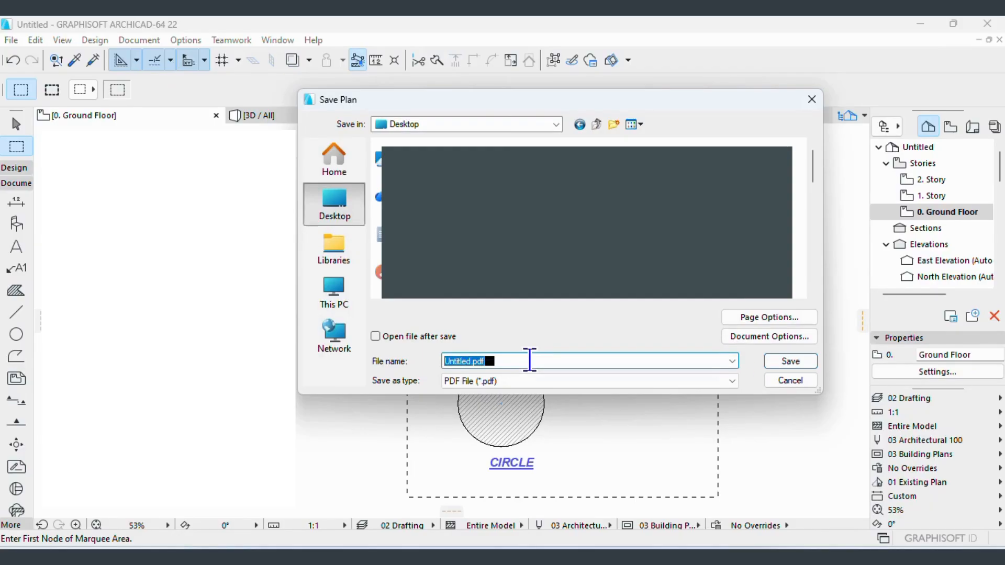
type("PRO")
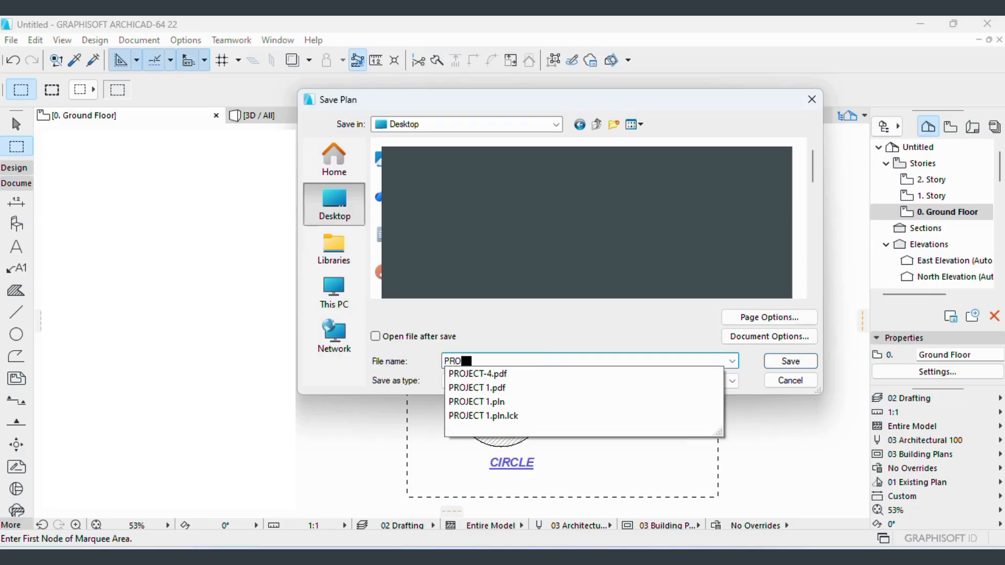
type("JECT 2")
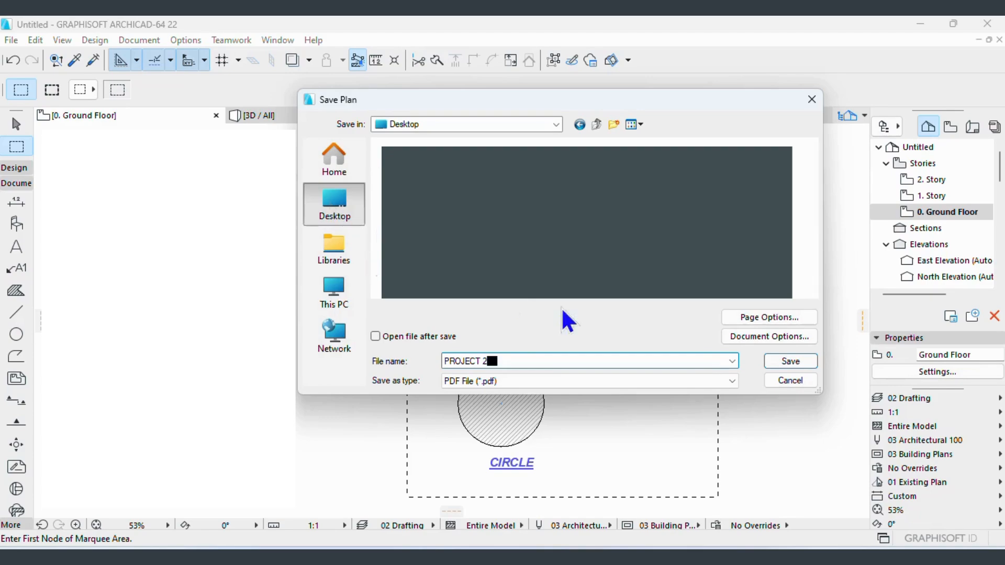
- Try portrait orientation for the PDF's A4 page and restore landscape
left_click(775, 320)
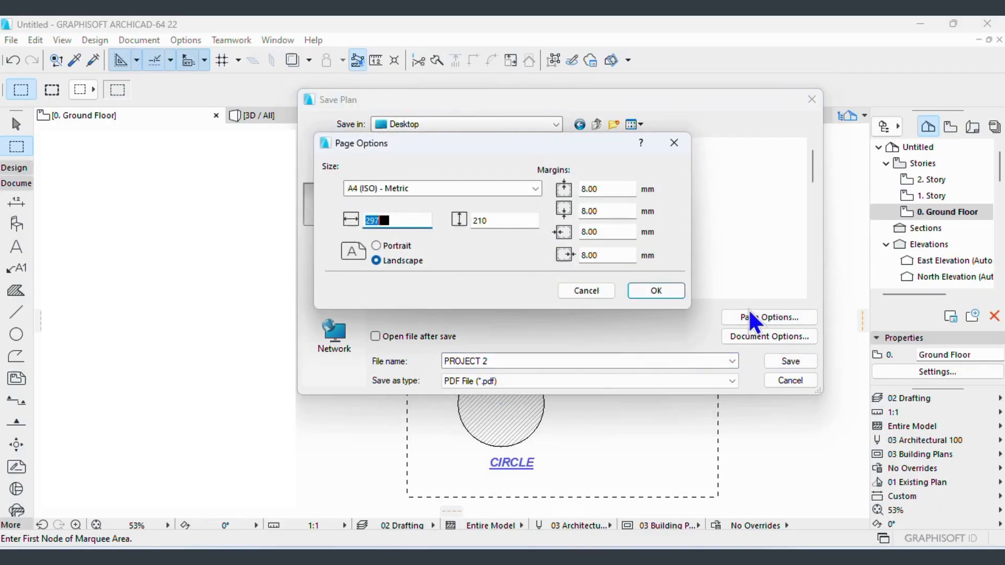
left_click(385, 249)
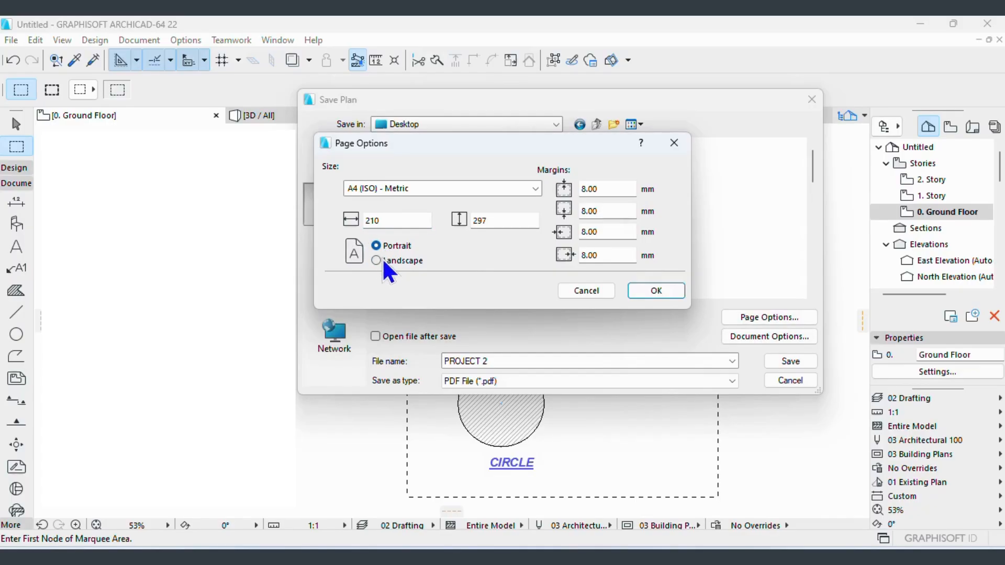
left_click(383, 261)
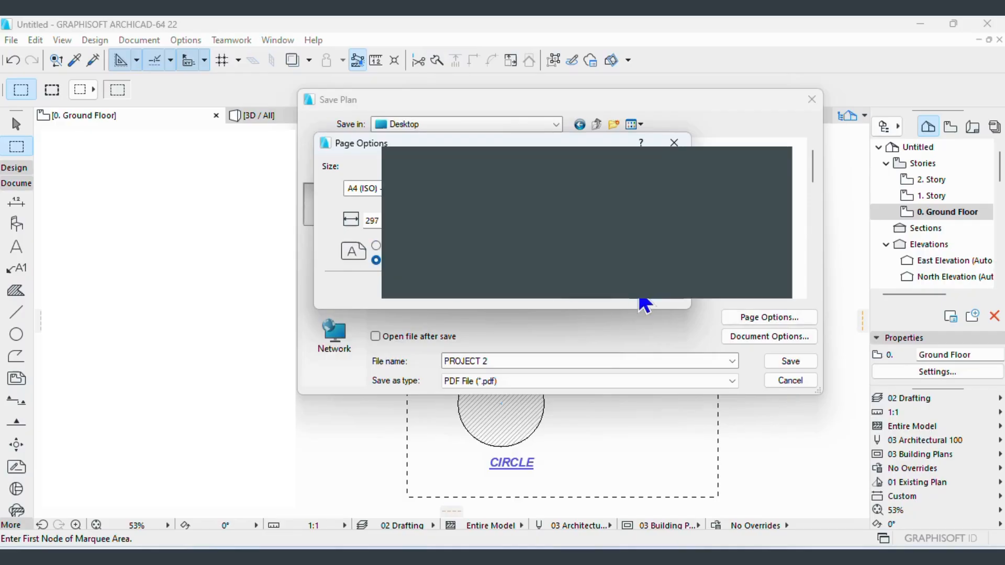
left_click(642, 302)
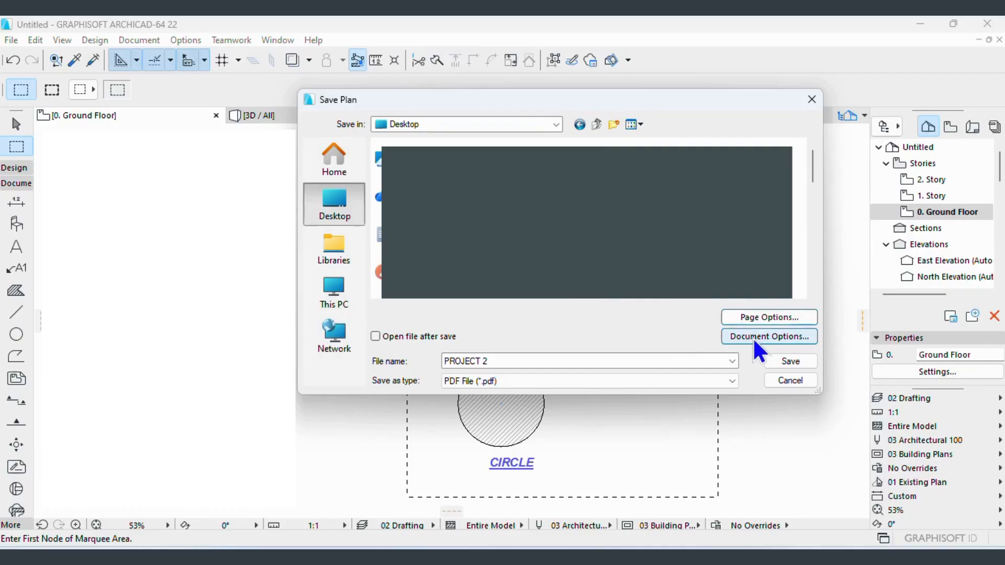
- Set the PDF's document options to scale the marquee area to fit the page and output in grayscale
left_click(772, 338)
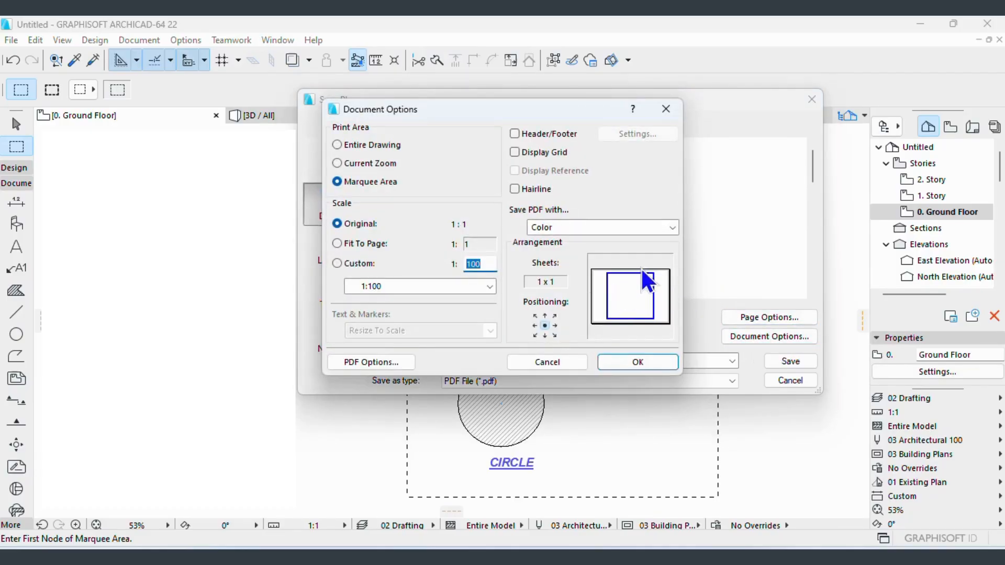
left_click(338, 244)
left_click(591, 229)
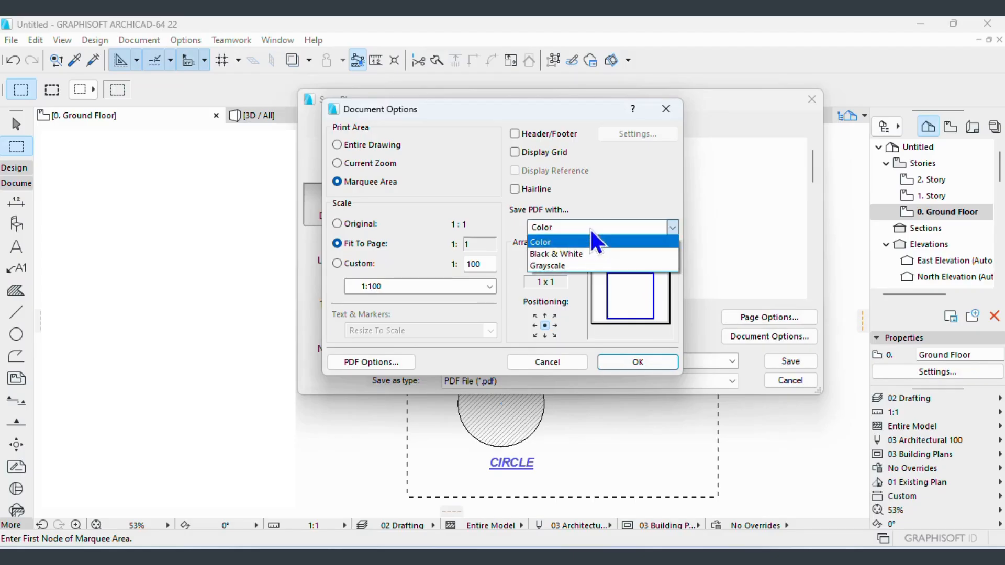
left_click(564, 267)
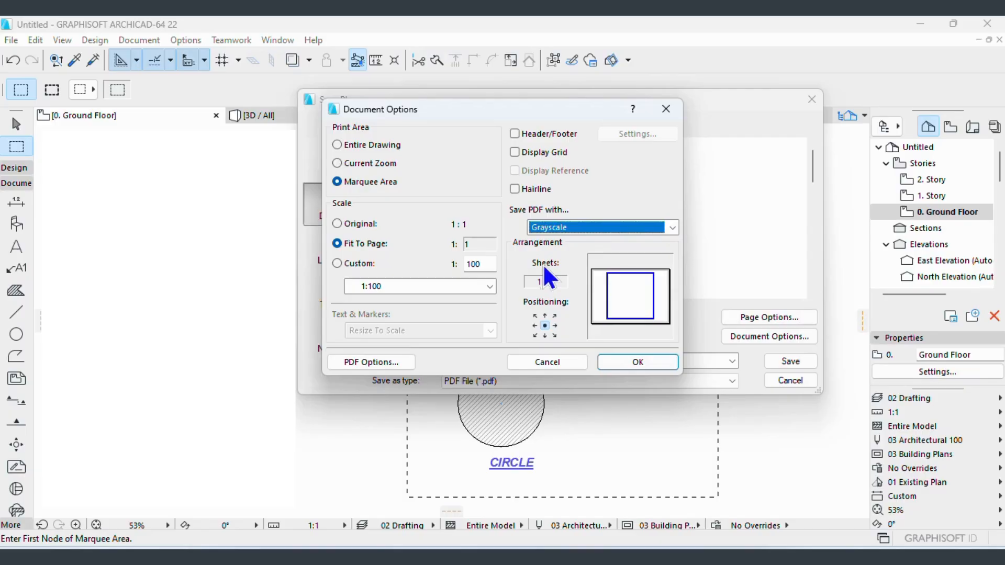
left_click(644, 366)
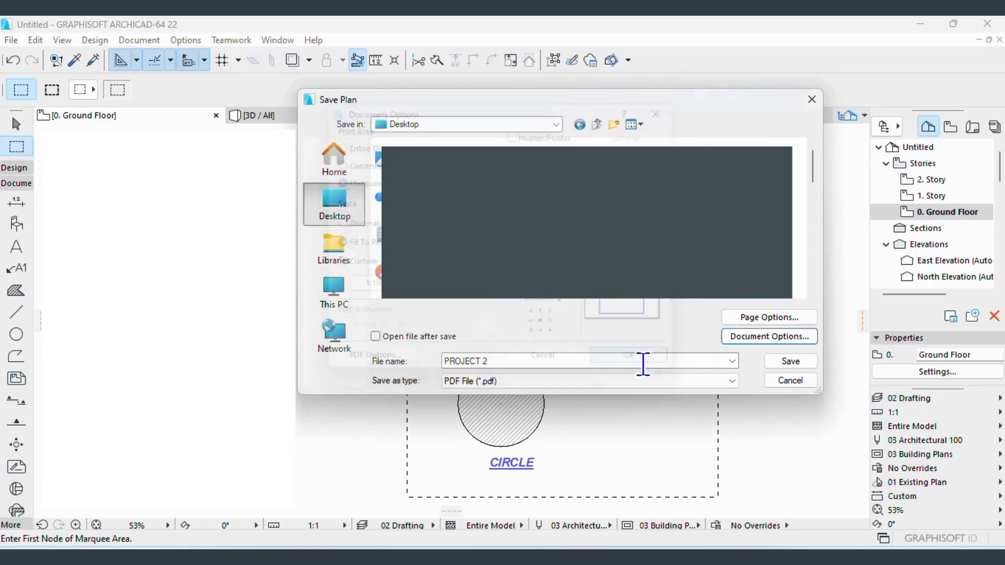
- Save the PROJECT 2 PDF and open the saved file
left_click(786, 364)
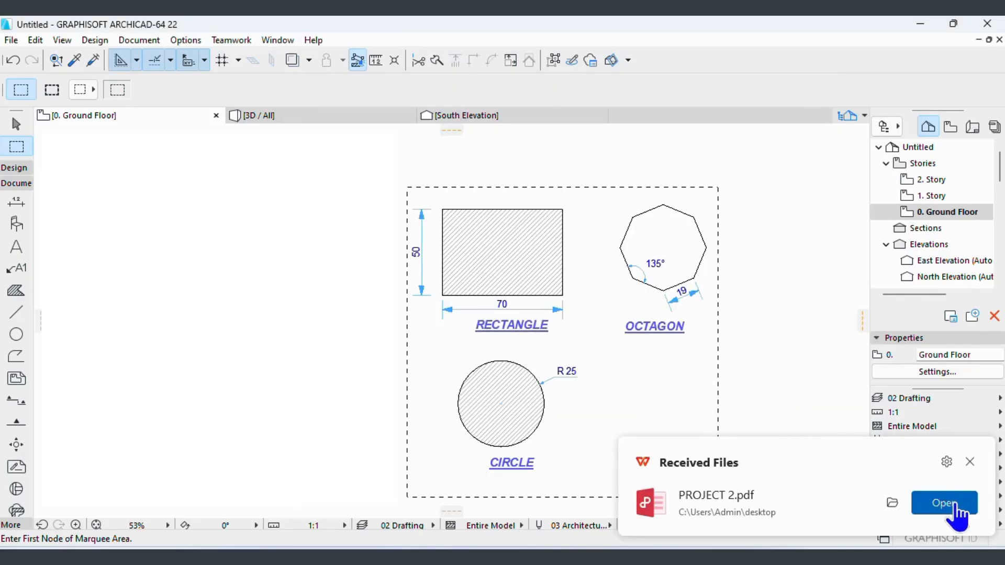
left_click(953, 503)
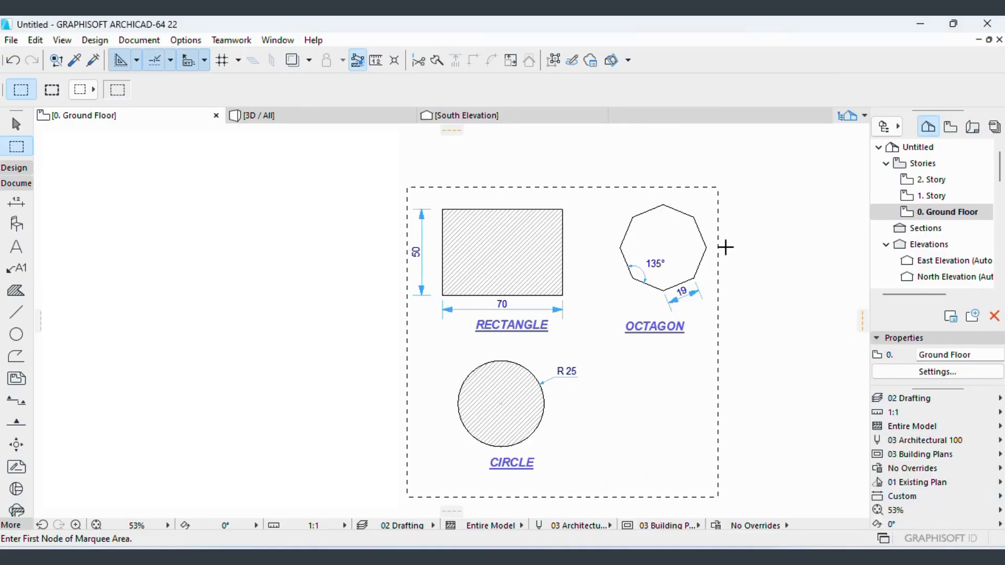